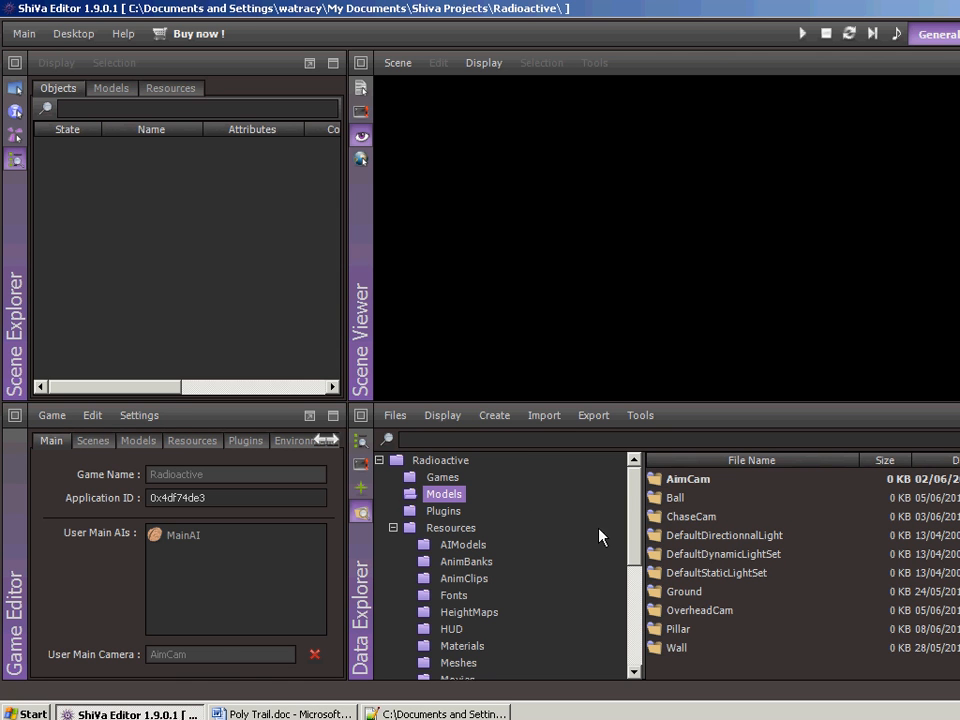
- Create a new polygon trail named BallTrail
{"action": "left_click", "coordinate": [93, 441]}
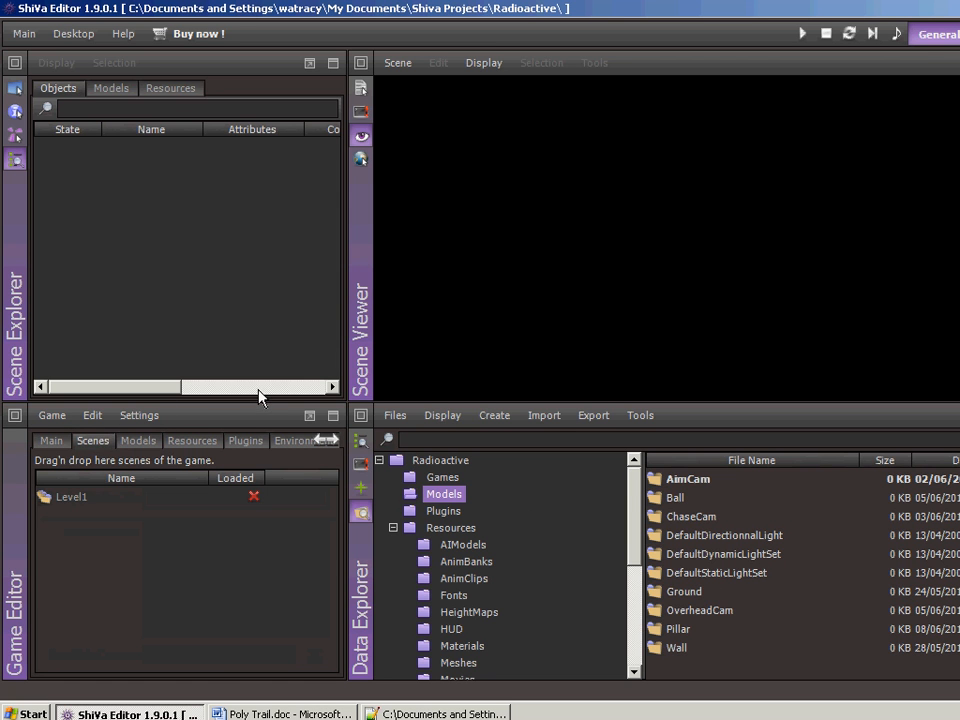
{"action": "left_click", "coordinate": [15, 135]}
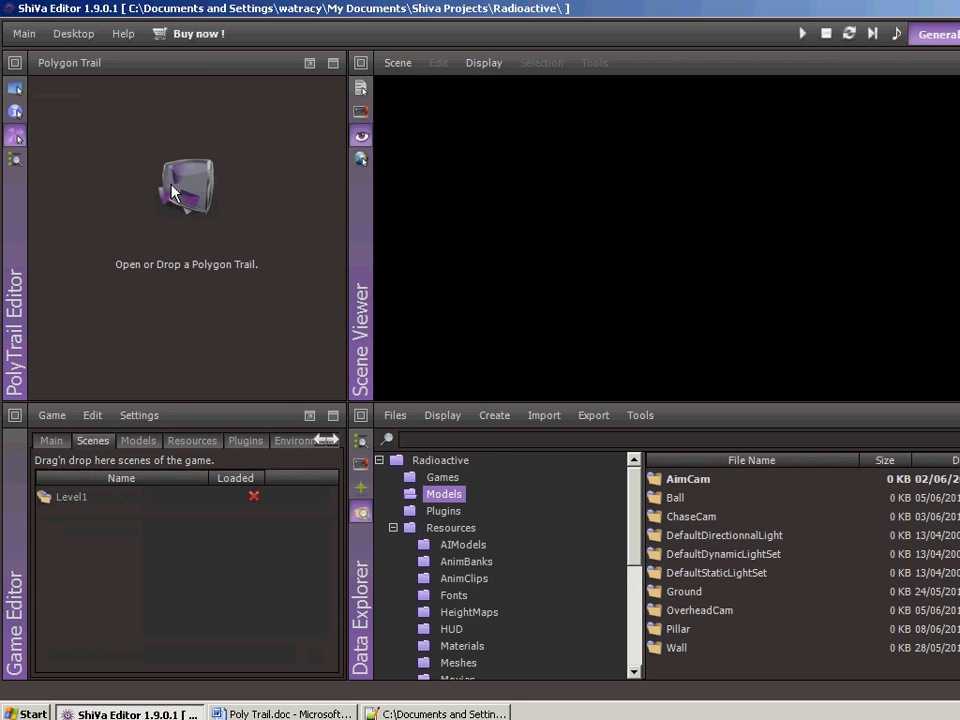
{"action": "left_click", "coordinate": [172, 192]}
{"action": "left_click", "coordinate": [598, 387]}
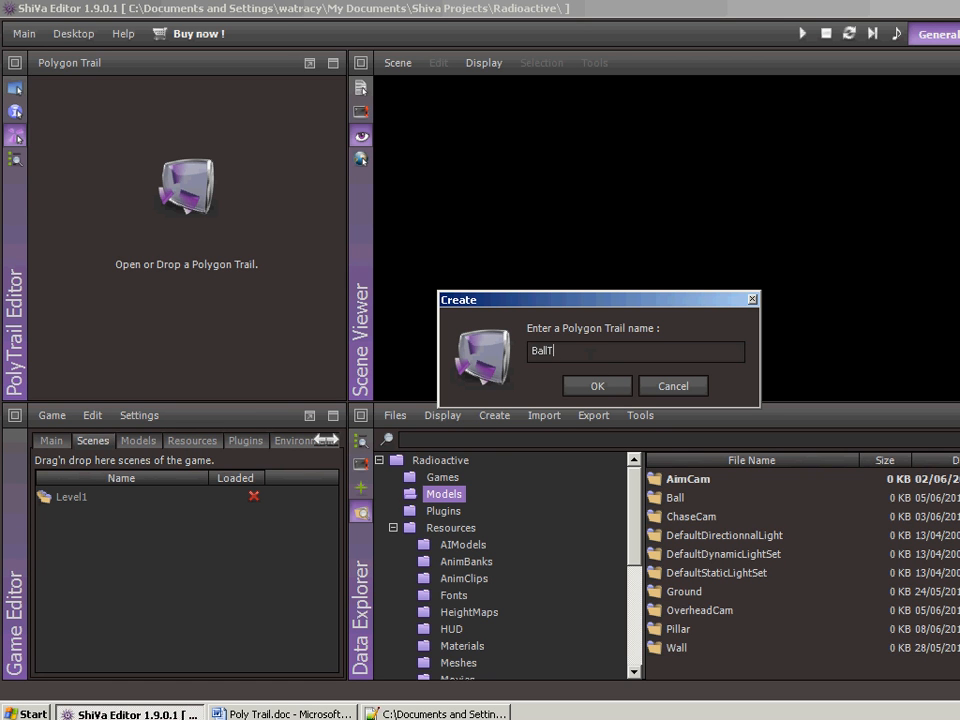
{"action": "key", "text": "Return"}
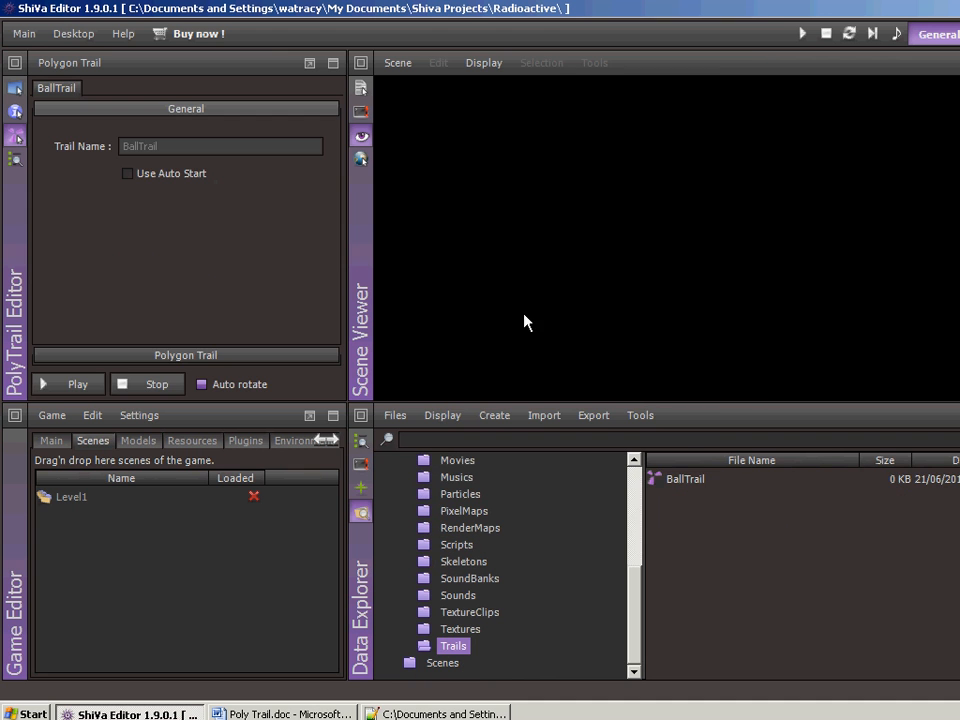
- Play the BallTrail preview and enable Use Auto Start for the trail
{"action": "left_click", "coordinate": [68, 384]}
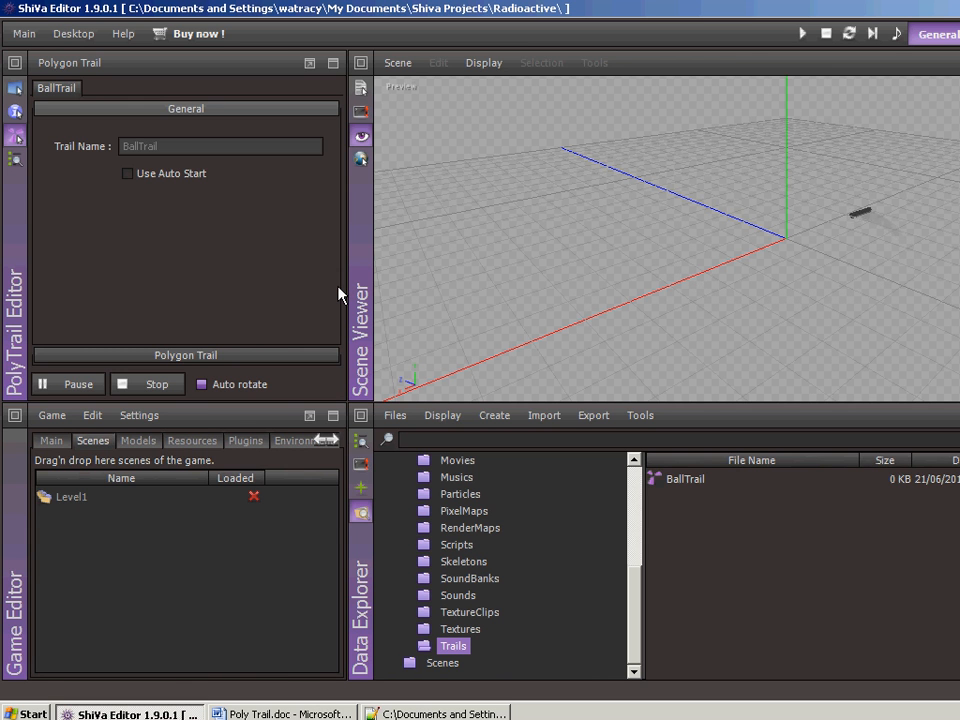
{"action": "left_click", "coordinate": [127, 174]}
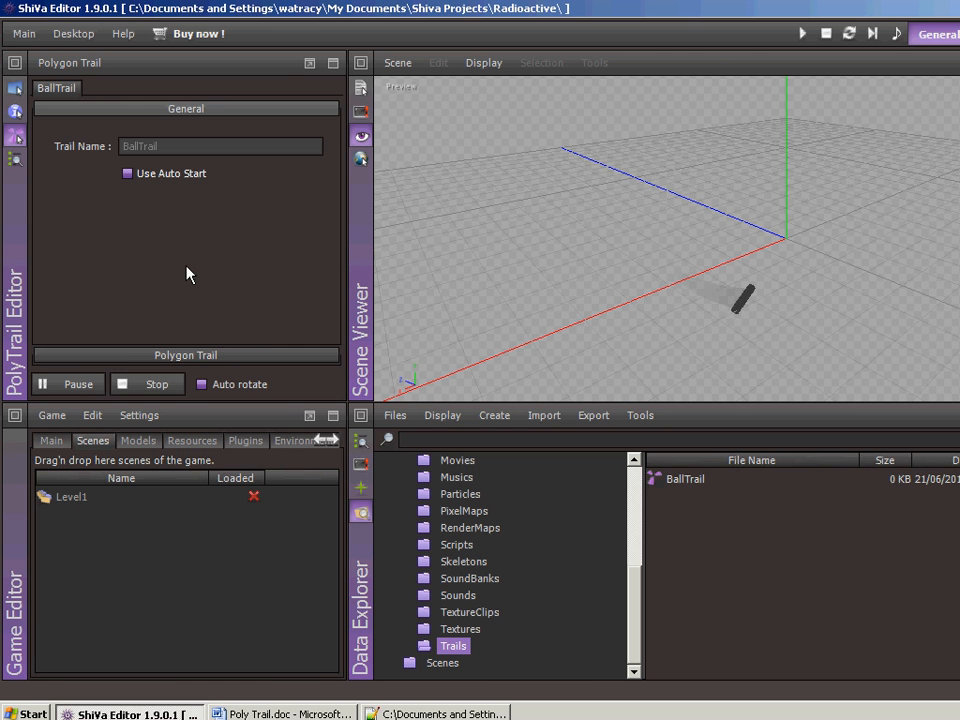
- Set the trail's Segments to 1024, trying 64 and 256 on the way, and its Life Time to 21.24
{"action": "left_click", "coordinate": [192, 356]}
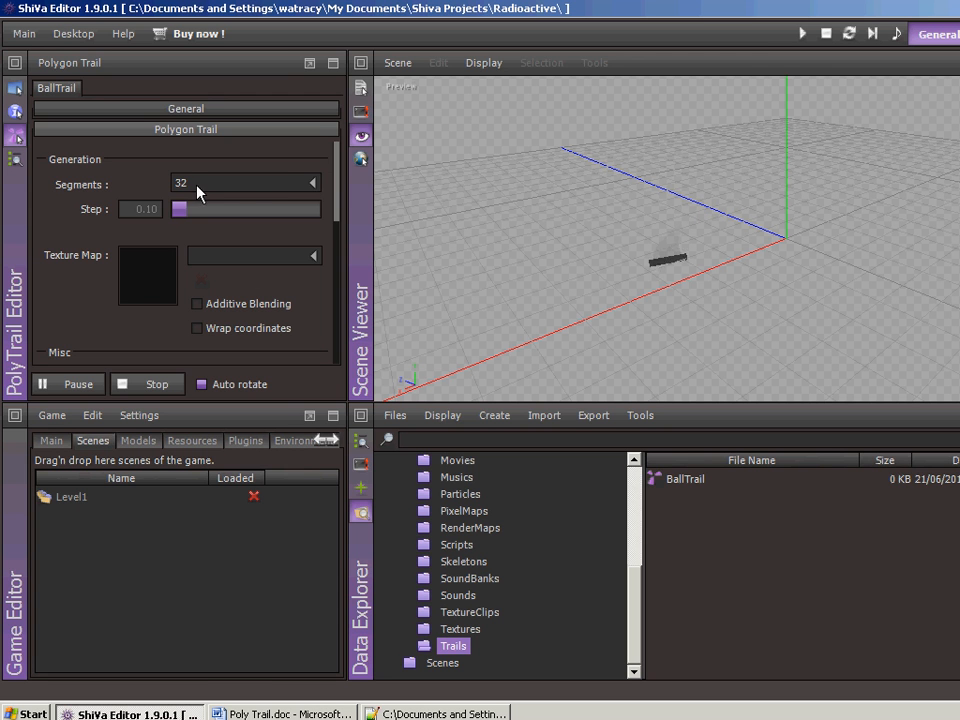
{"action": "left_click", "coordinate": [313, 185]}
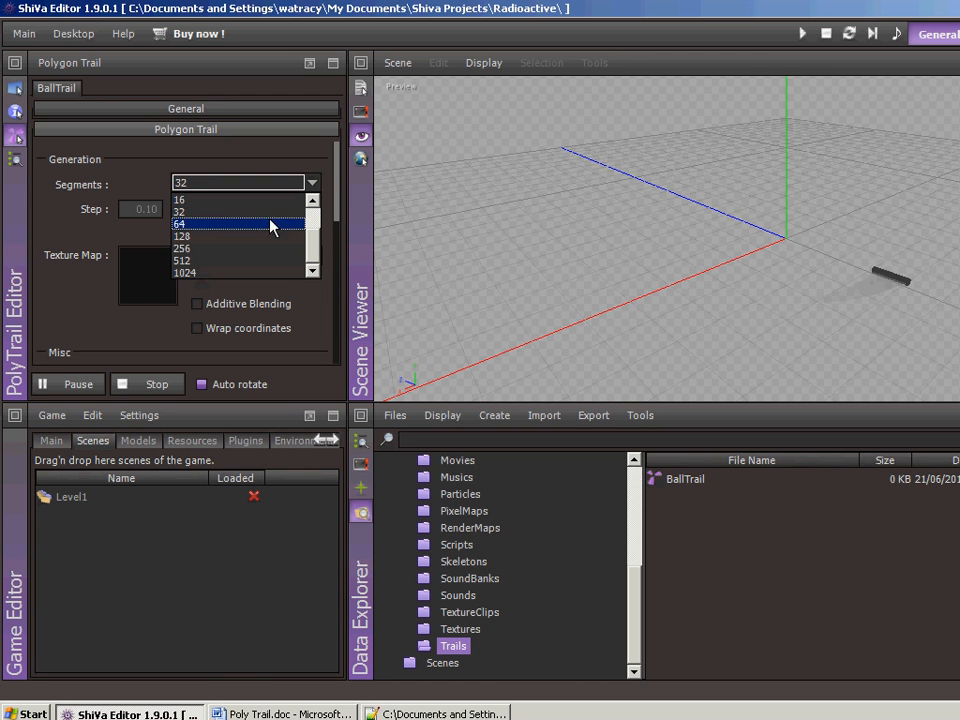
{"action": "left_click", "coordinate": [271, 222]}
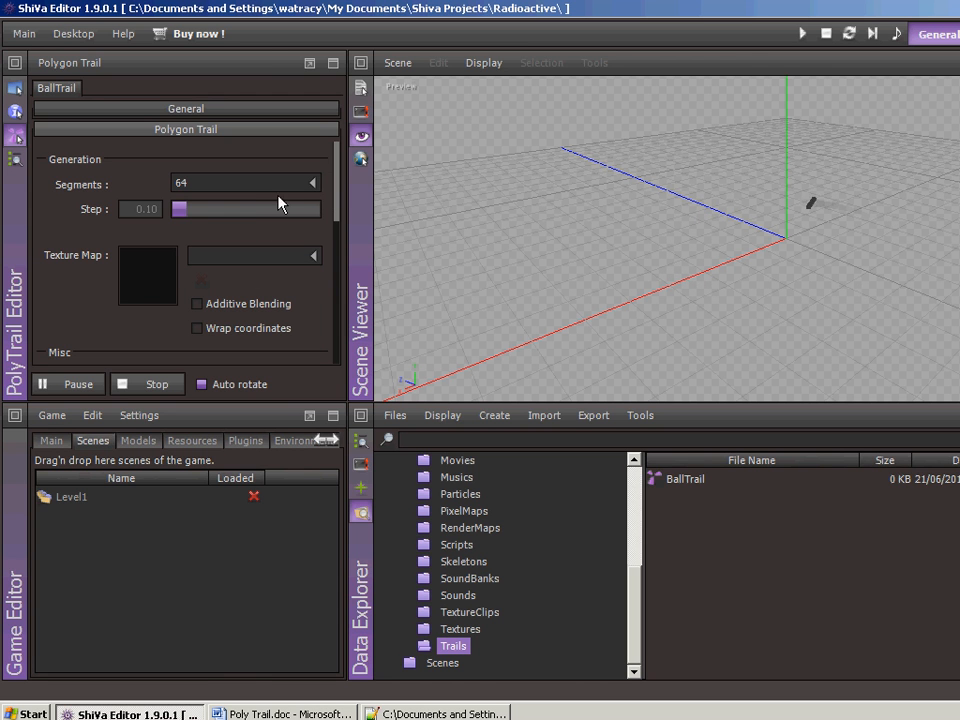
{"action": "left_click", "coordinate": [308, 185]}
{"action": "left_click", "coordinate": [270, 250]}
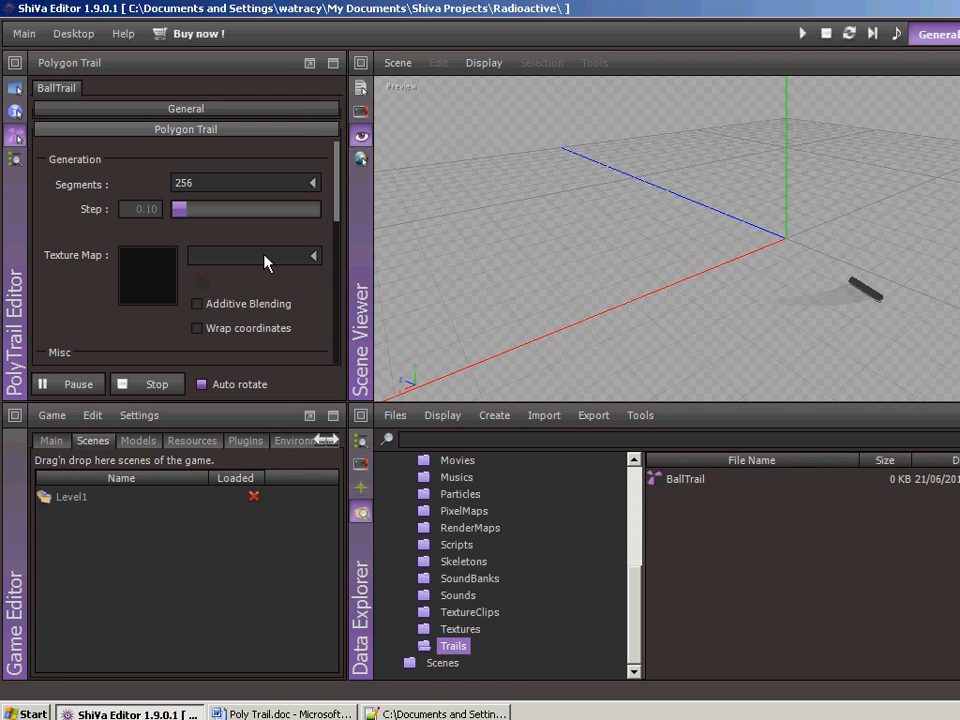
{"action": "left_click", "coordinate": [313, 184]}
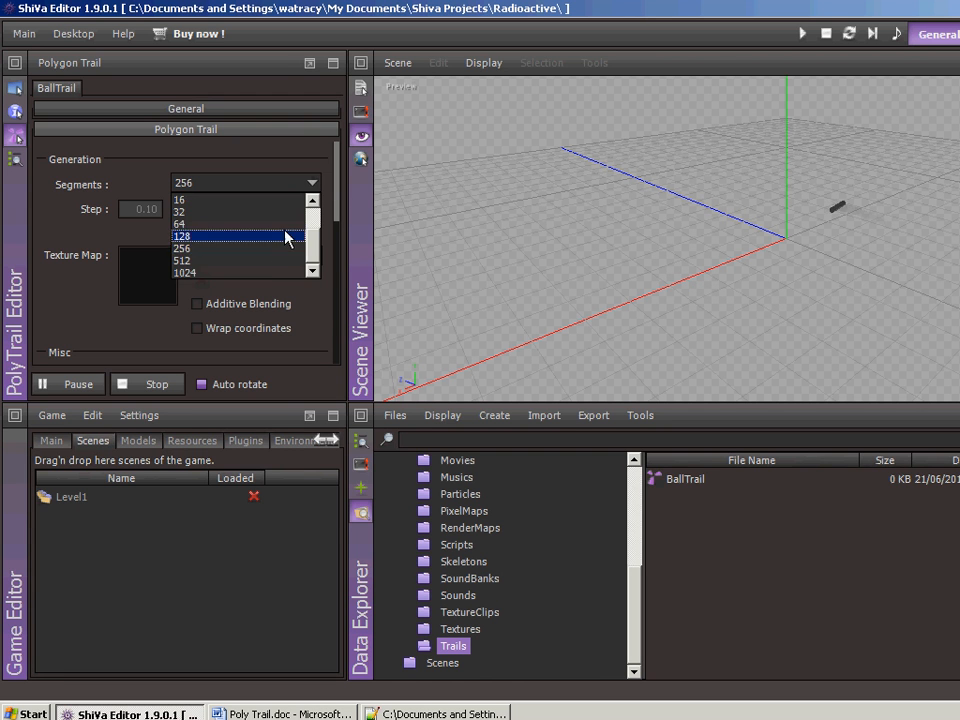
{"action": "left_click", "coordinate": [273, 273]}
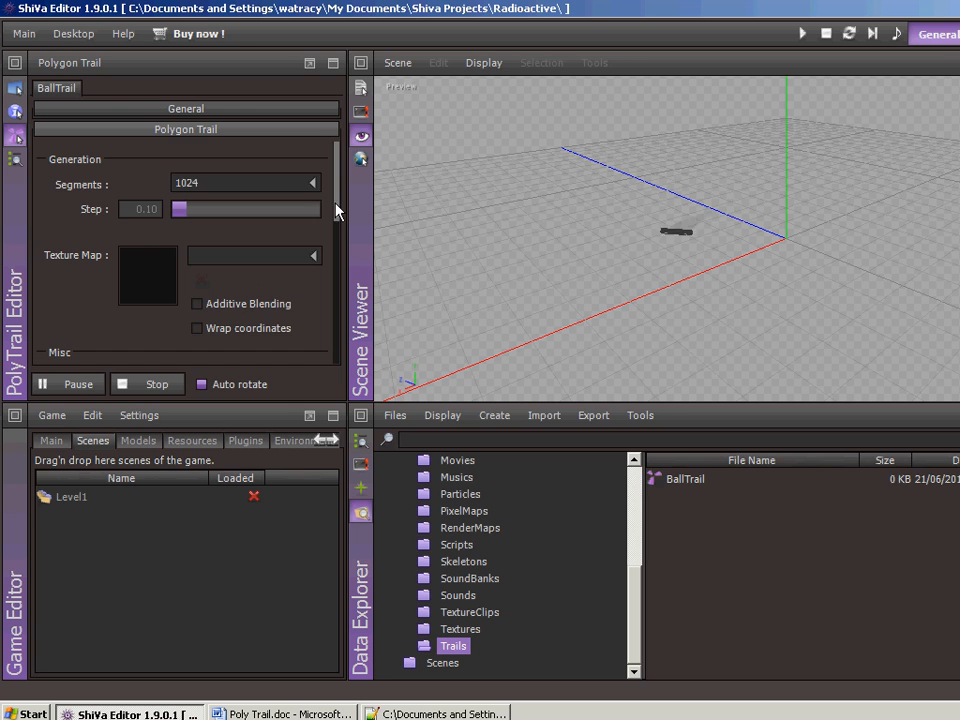
{"action": "left_click_drag", "start_coordinate": [336, 208], "coordinate": [336, 240]}
{"action": "left_click_drag", "start_coordinate": [220, 285], "coordinate": [225, 286]}
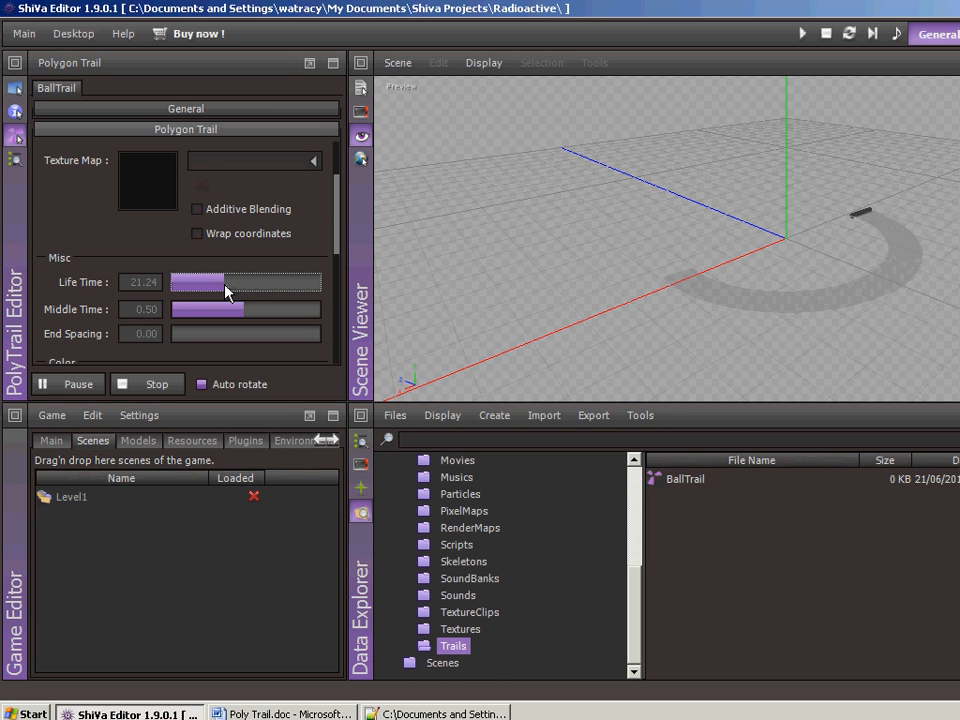
- Try the trail with 16 segments for comparison and set Segments back to 1024
{"action": "left_click_drag", "start_coordinate": [334, 208], "coordinate": [336, 180]}
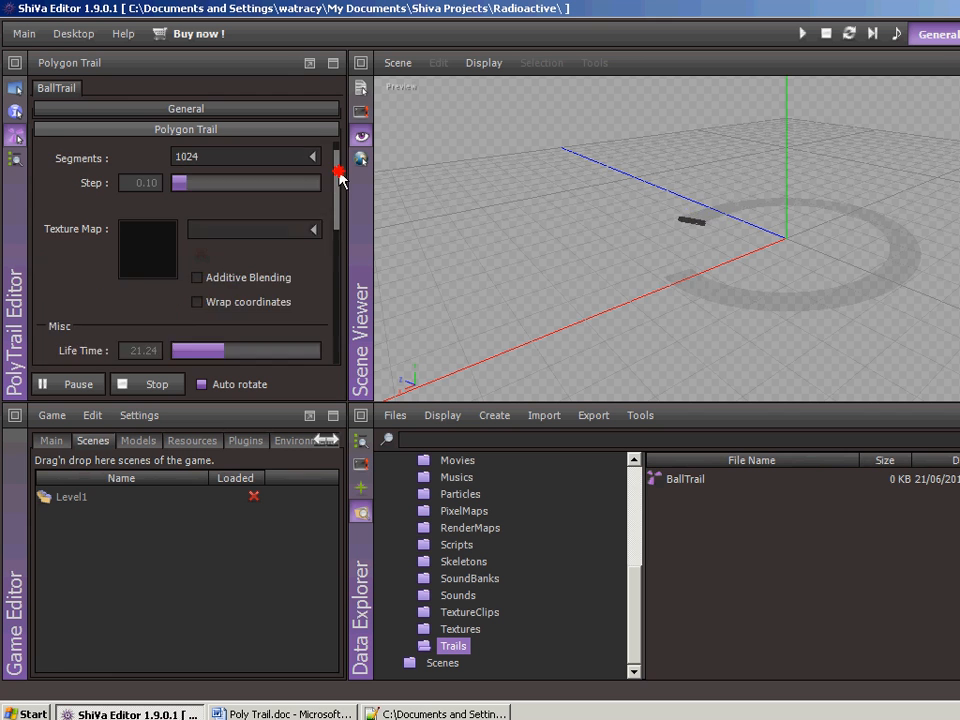
{"action": "left_click", "coordinate": [293, 186]}
{"action": "left_click", "coordinate": [247, 200]}
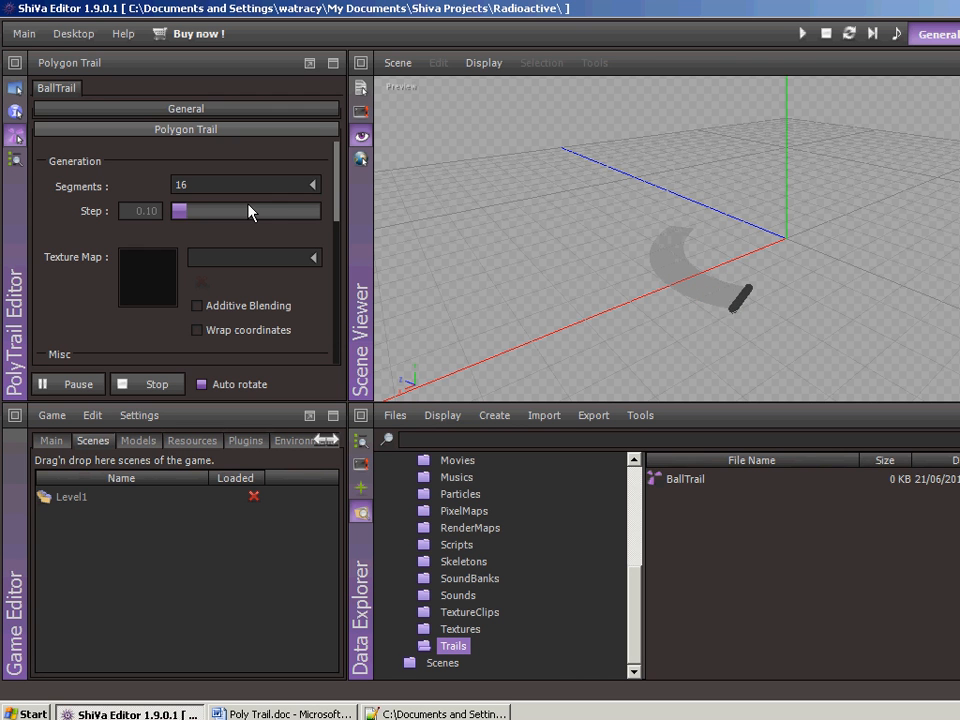
{"action": "left_click", "coordinate": [312, 185]}
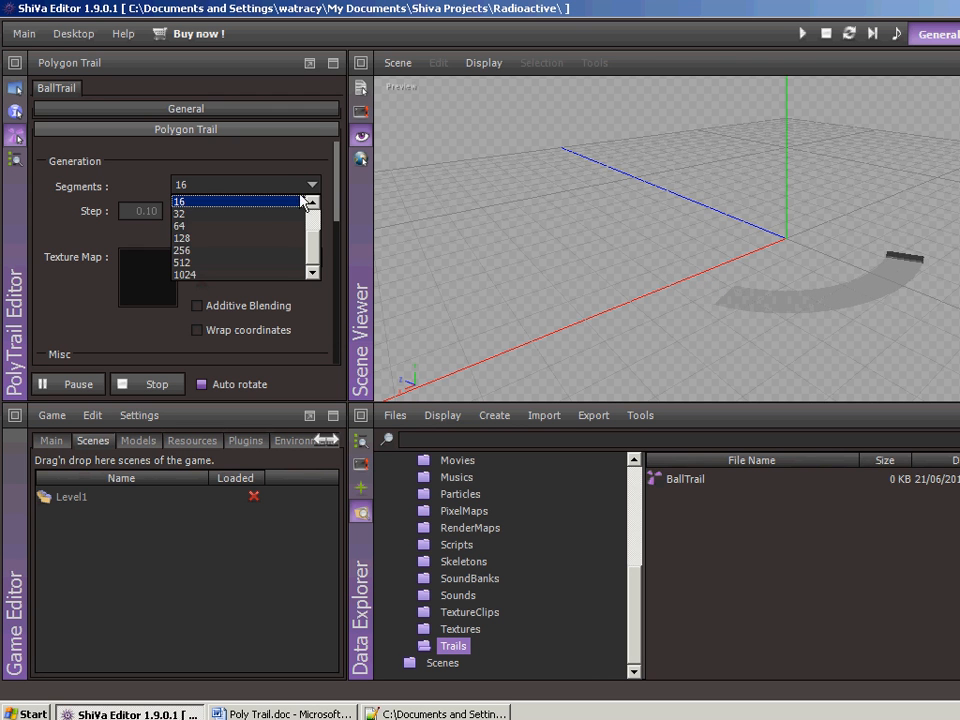
{"action": "left_click", "coordinate": [290, 270]}
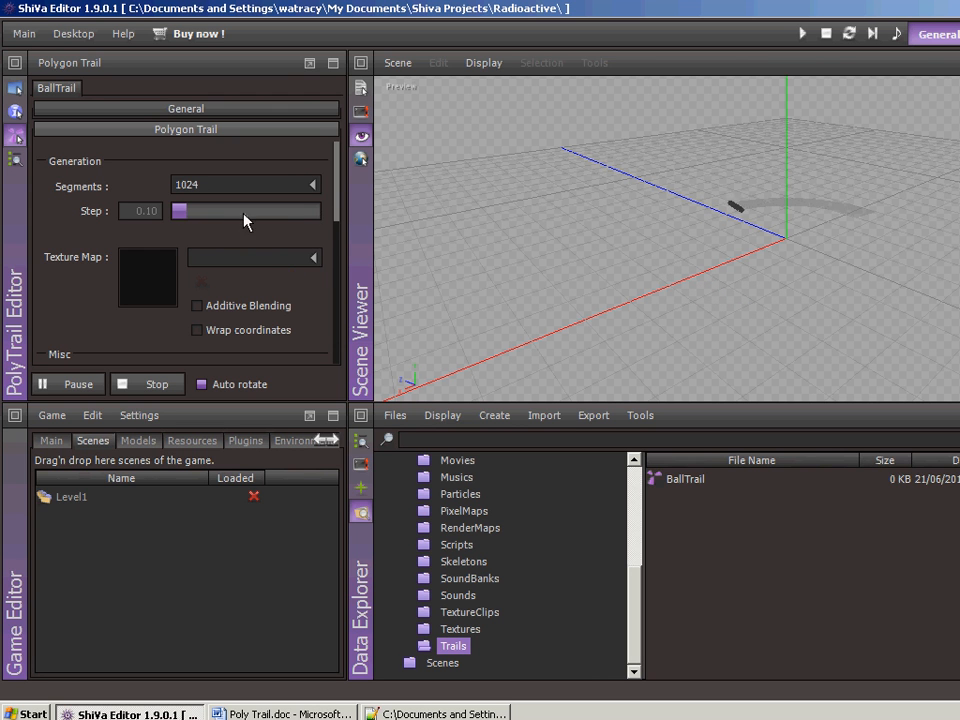
- Set the trail's Step to 0.16, trying 0.53 and 0.19 first, and enable Additive Blending
{"action": "left_click_drag", "start_coordinate": [198, 210], "coordinate": [250, 216]}
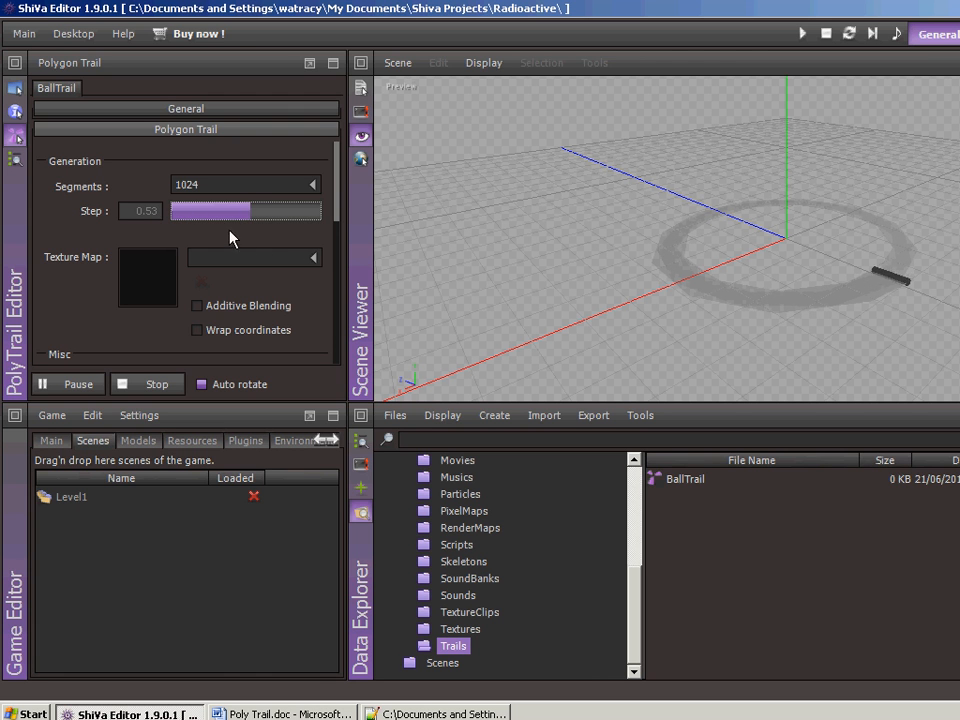
{"action": "left_click_drag", "start_coordinate": [207, 218], "coordinate": [195, 219]}
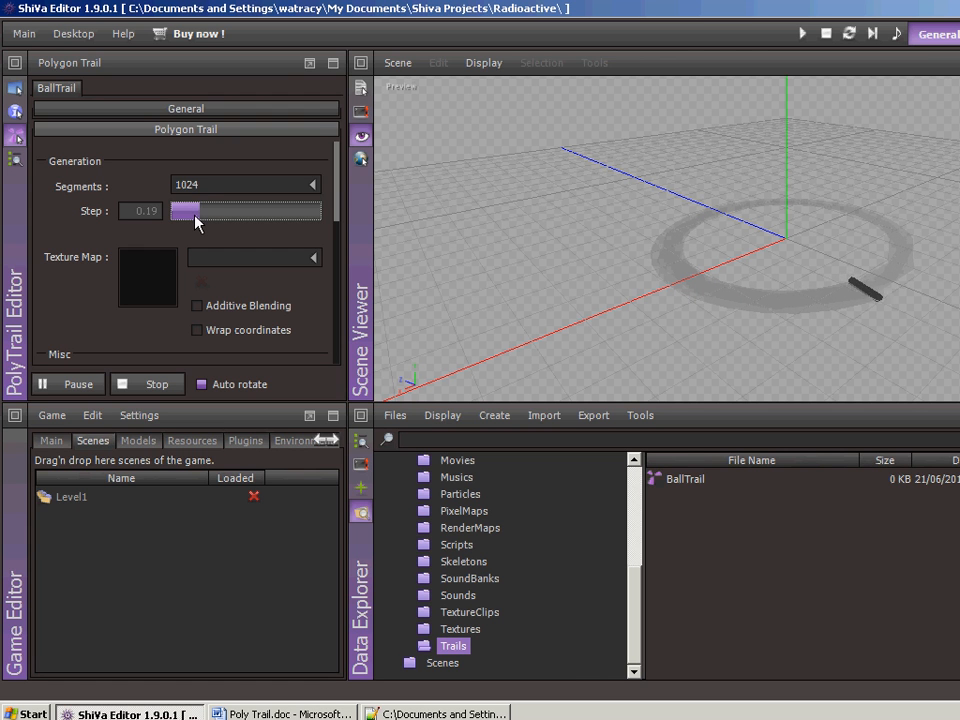
{"action": "left_click", "coordinate": [196, 215]}
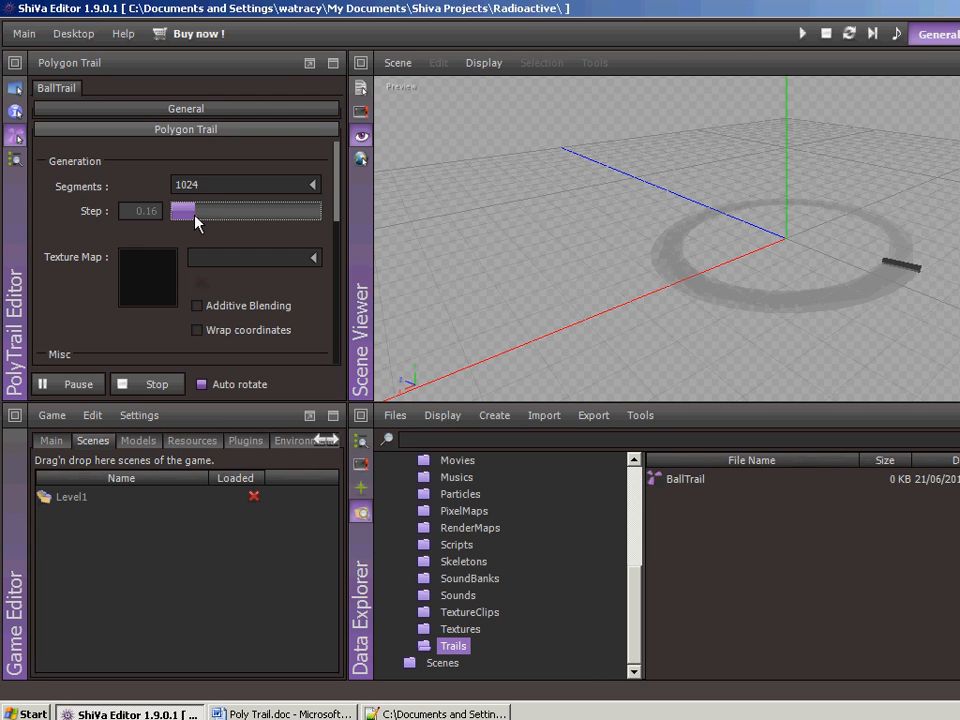
{"action": "left_click", "coordinate": [209, 306]}
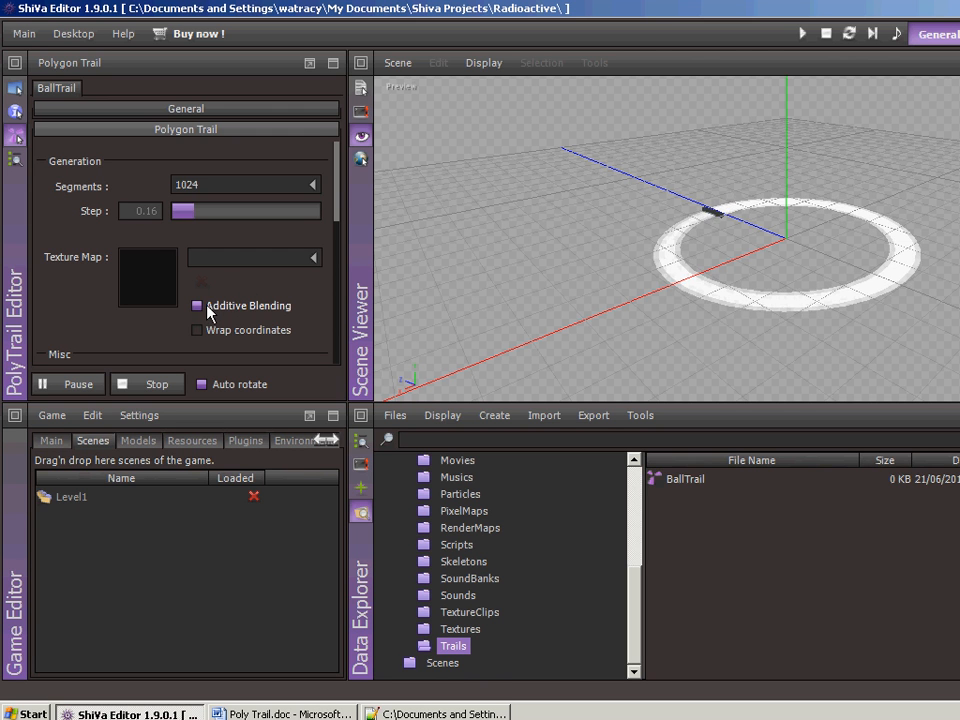
- Set the trail's Middle Time to 0.72
{"action": "scroll", "coordinate": [340, 218], "scroll_direction": "down", "scroll_amount": 2}
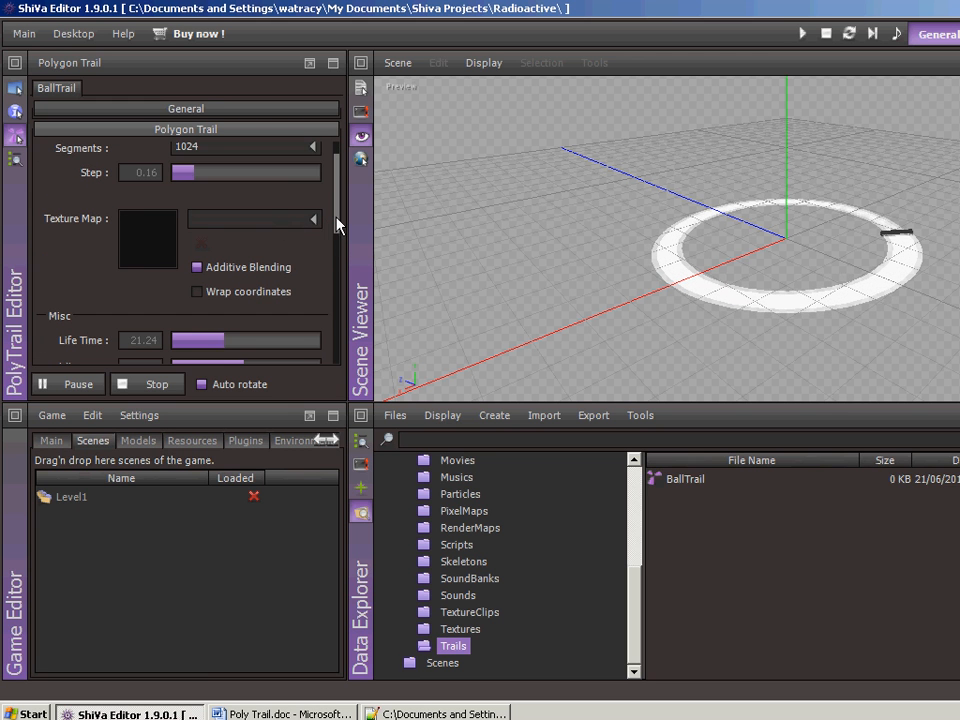
{"action": "left_click_drag", "start_coordinate": [338, 224], "coordinate": [337, 264]}
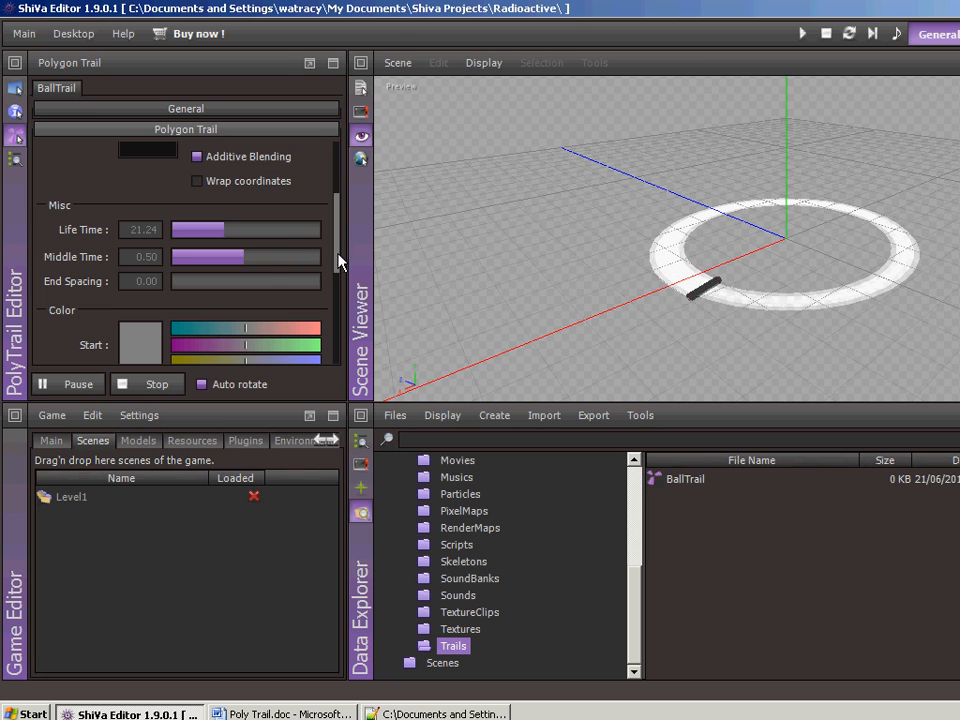
{"action": "left_click", "coordinate": [280, 259]}
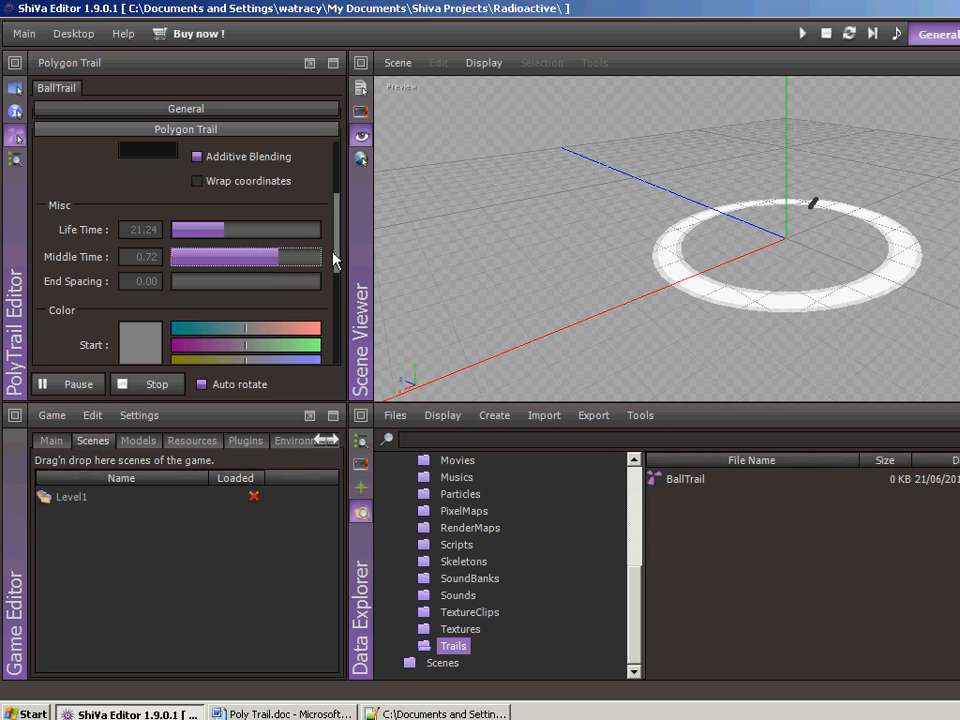
- Save the BallTrail polygon trail and stop its preview
{"action": "left_click_drag", "start_coordinate": [336, 246], "coordinate": [334, 344]}
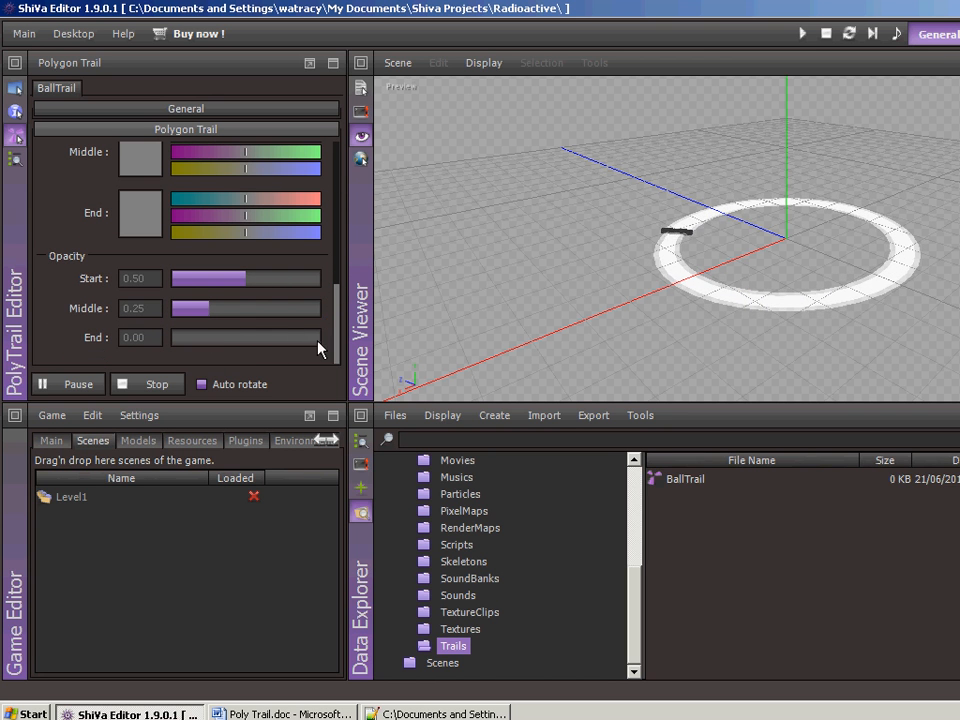
{"action": "left_click", "coordinate": [62, 62]}
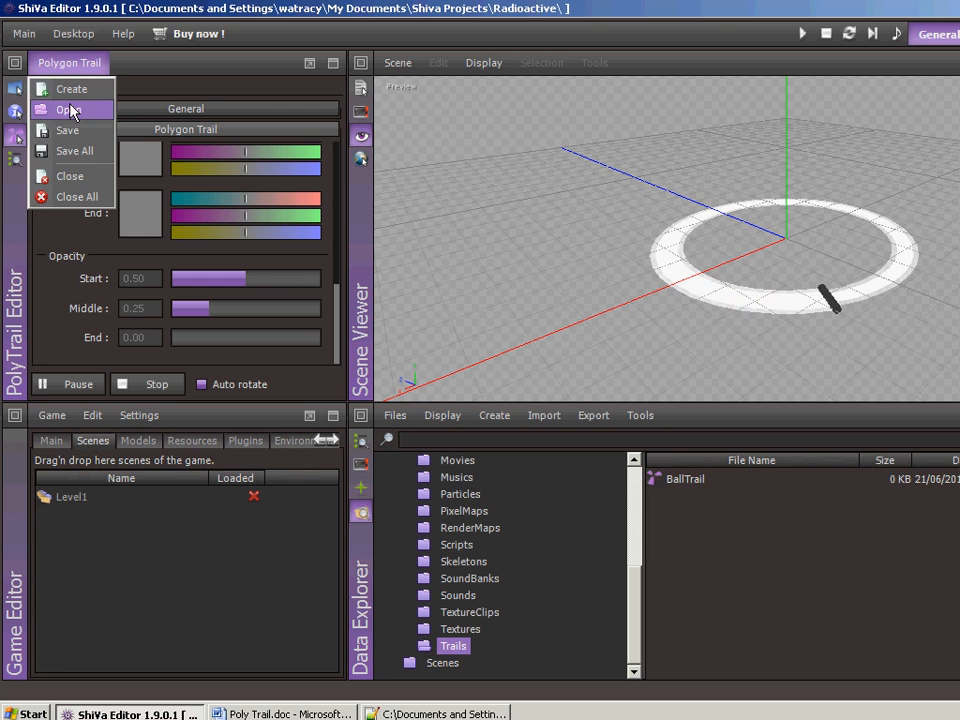
{"action": "left_click", "coordinate": [73, 134]}
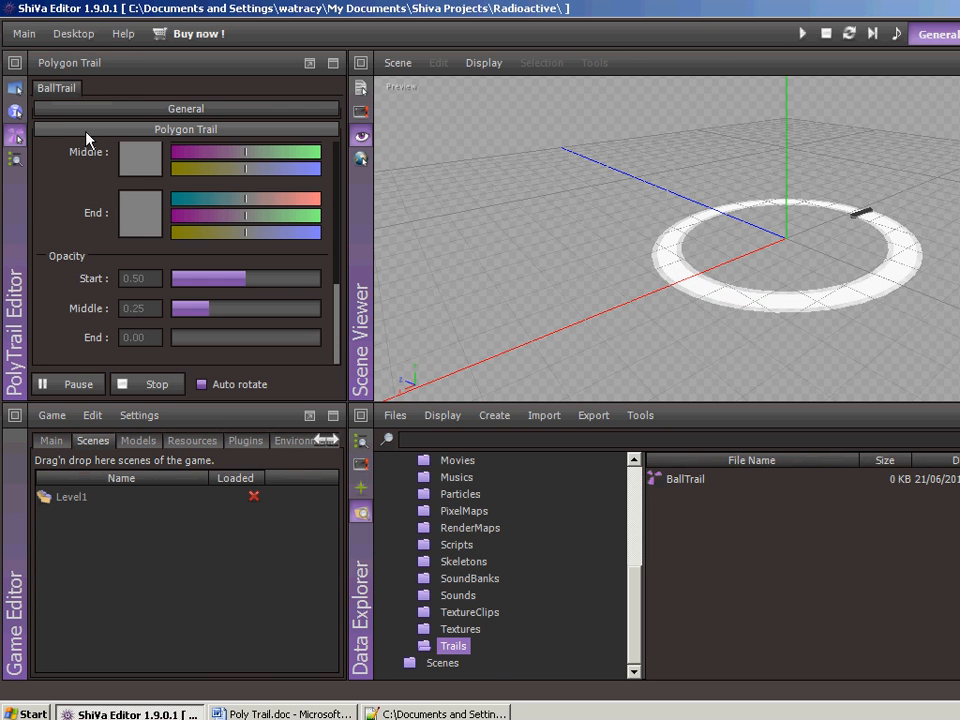
{"action": "left_click", "coordinate": [826, 33]}
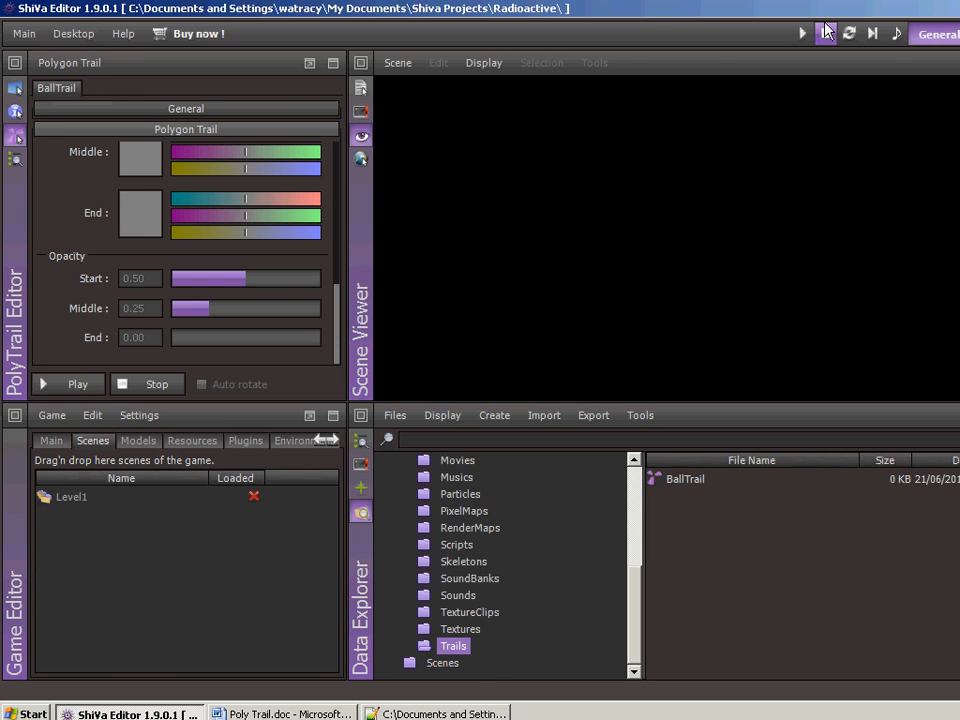
- Load the Level1 scene and add the existing BallTrail polygon trail to the Ball object as an Sfx attribute
{"action": "double_click", "coordinate": [70, 497]}
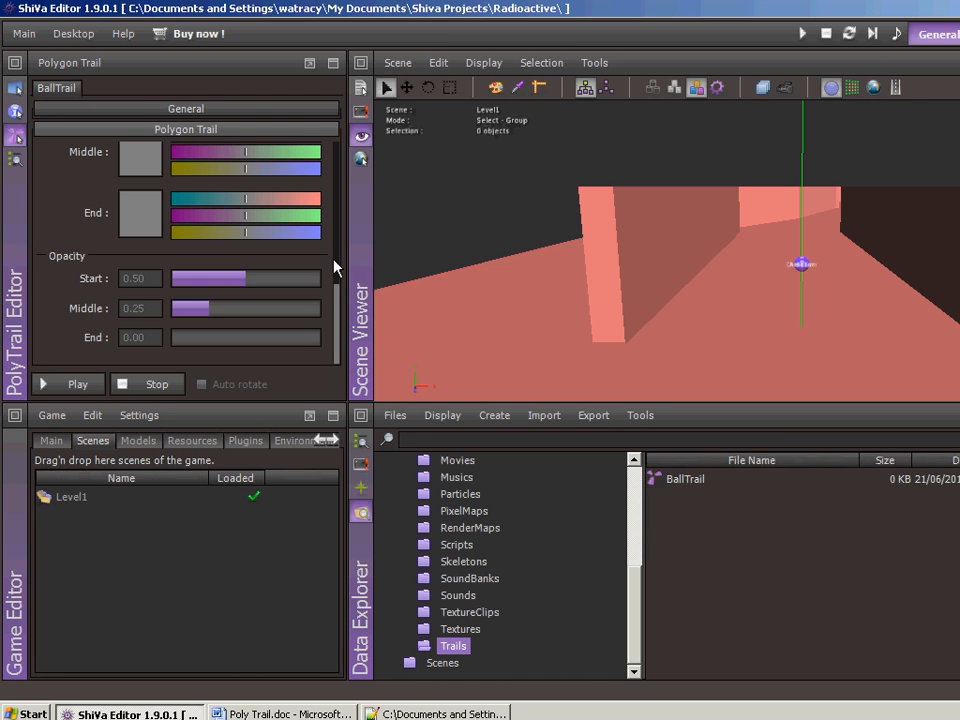
{"action": "left_click", "coordinate": [14, 159]}
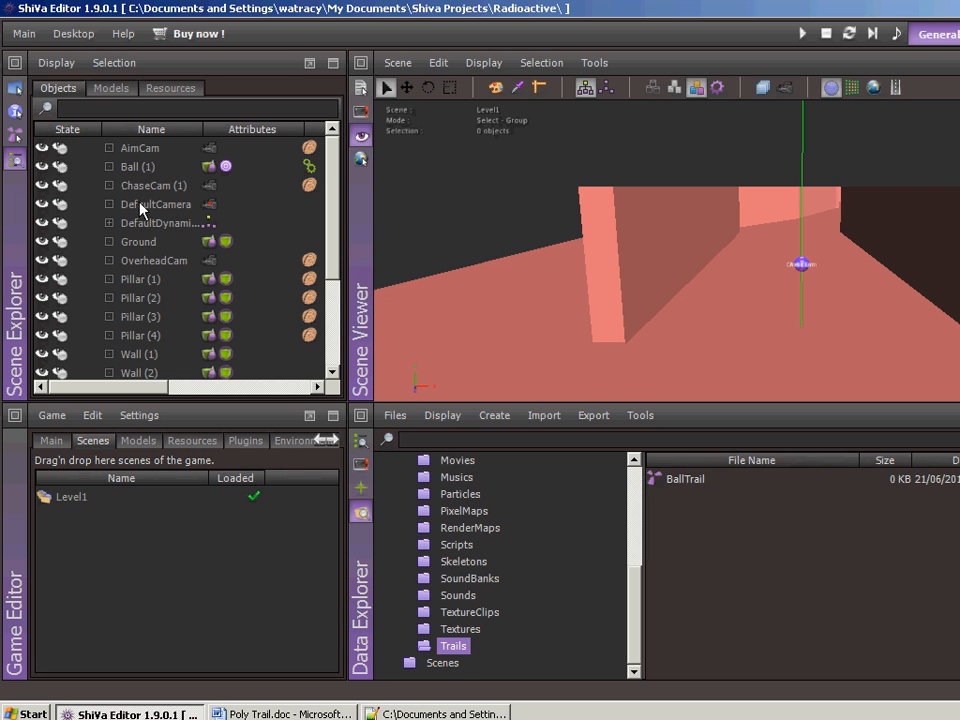
{"action": "left_click", "coordinate": [145, 168]}
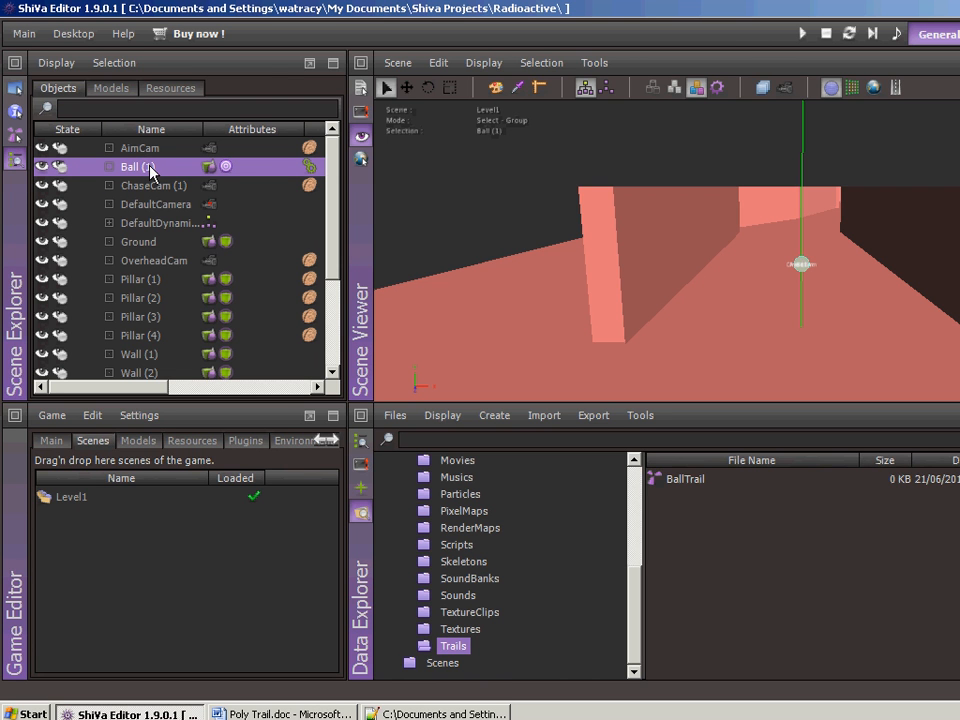
{"action": "right_click", "coordinate": [152, 172]}
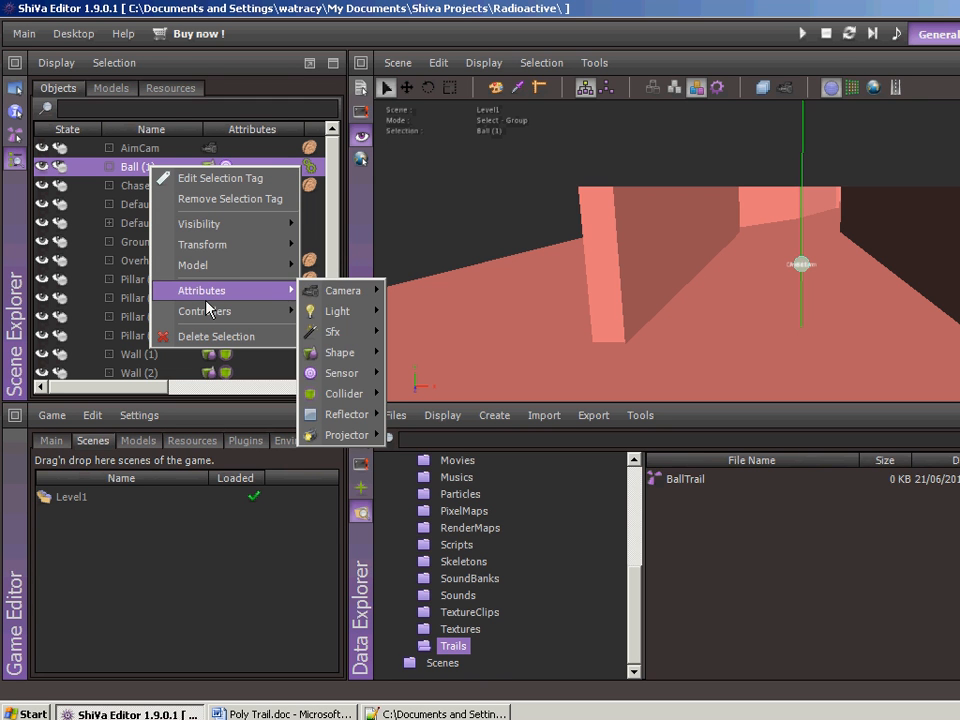
{"action": "mouse_move", "coordinate": [245, 290]}
{"action": "mouse_move", "coordinate": [330, 331]}
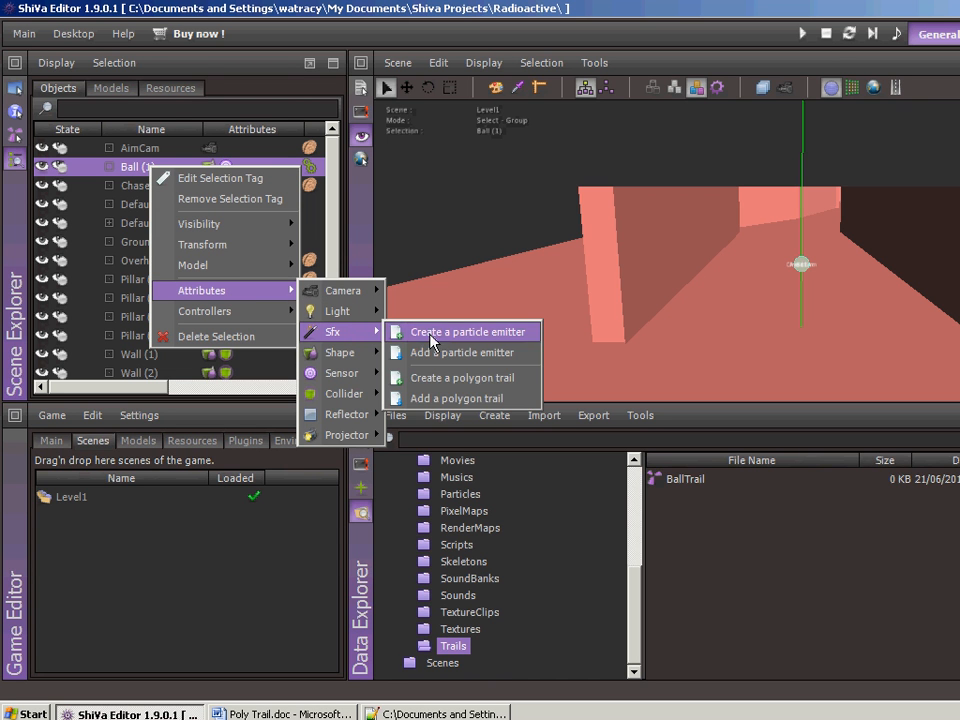
{"action": "left_click", "coordinate": [440, 398]}
{"action": "left_click", "coordinate": [598, 386]}
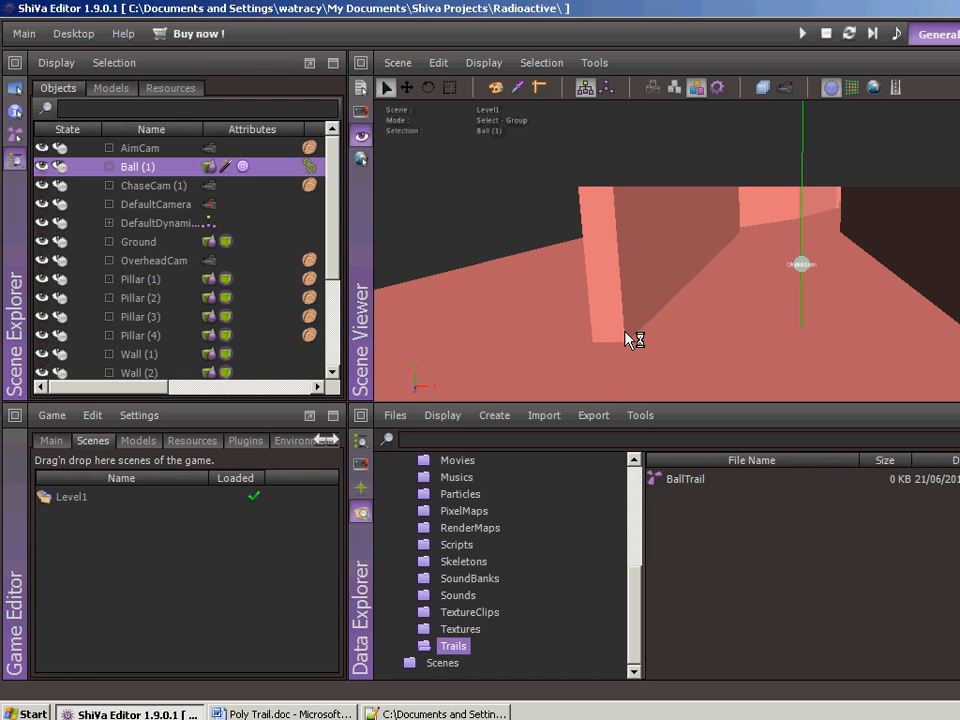
{"action": "left_click", "coordinate": [735, 302]}
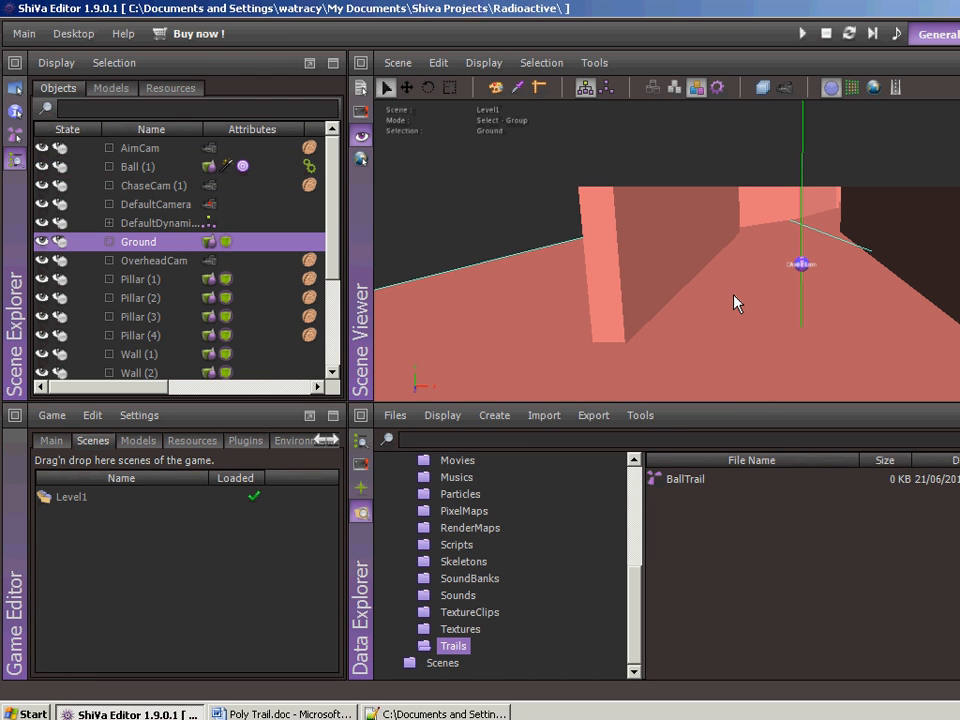
- Run the game and launch the ball to examine how its polygon trail looks, and stop the game
{"action": "key", "text": "F4"}
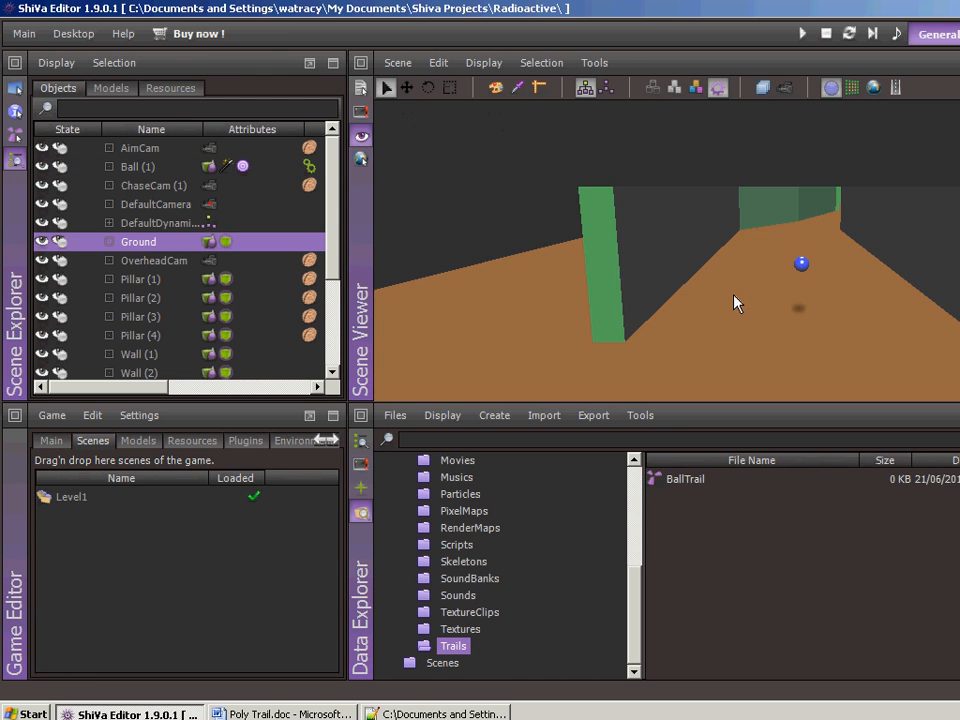
{"action": "left_click", "coordinate": [805, 36]}
{"action": "left_click", "coordinate": [480, 405]}
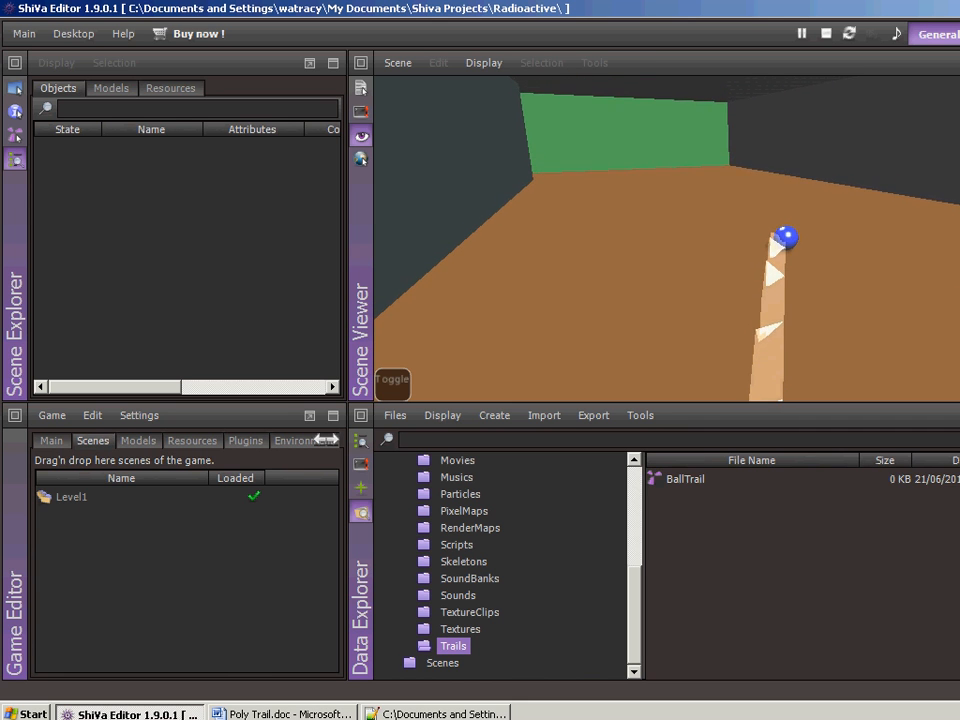
{"action": "key", "text": "space"}
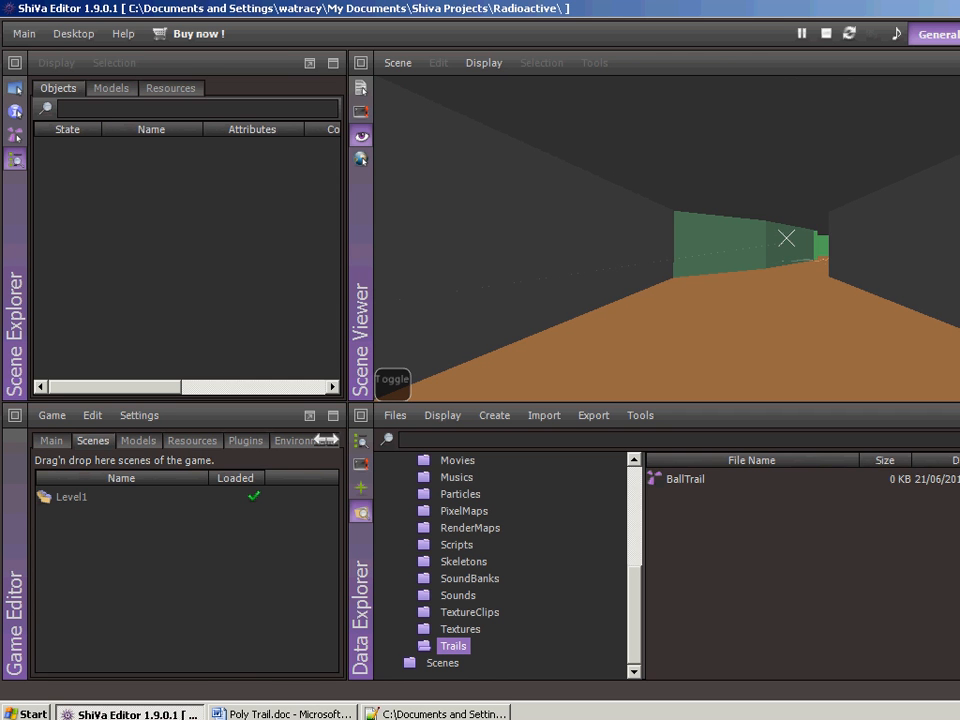
{"action": "key", "text": "Escape"}
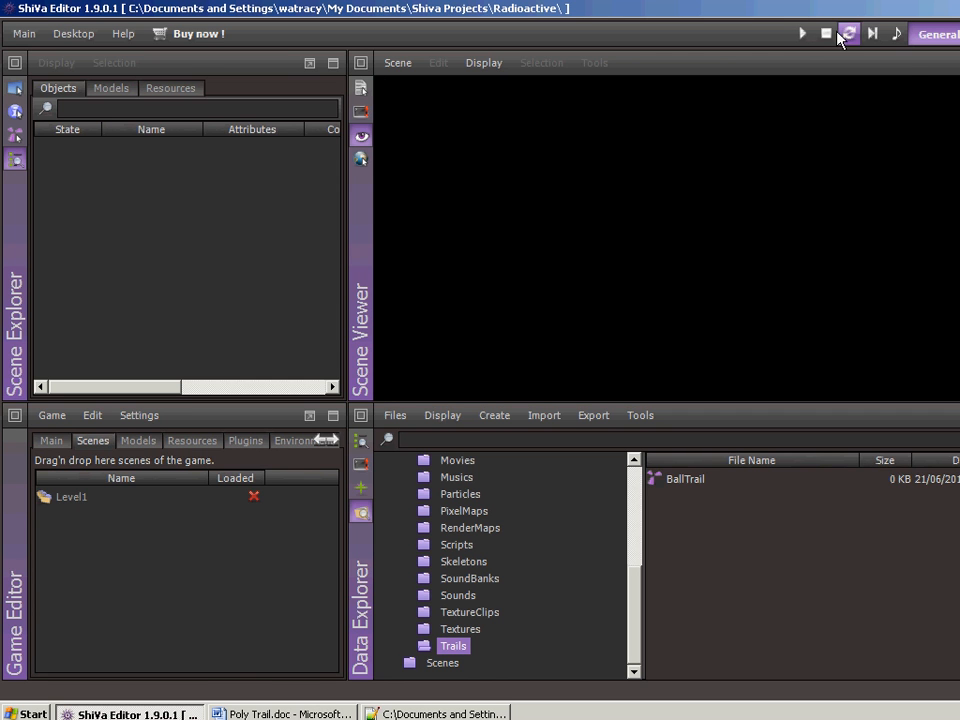
- Create a helper model named BallHelper
{"action": "left_click", "coordinate": [494, 415]}
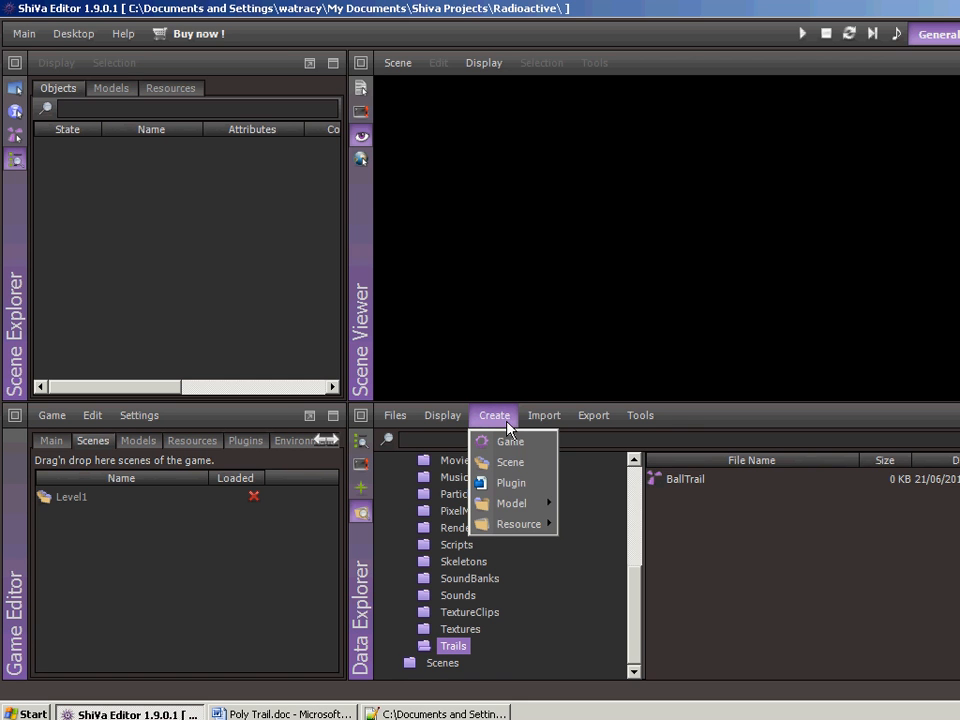
{"action": "mouse_move", "coordinate": [497, 508]}
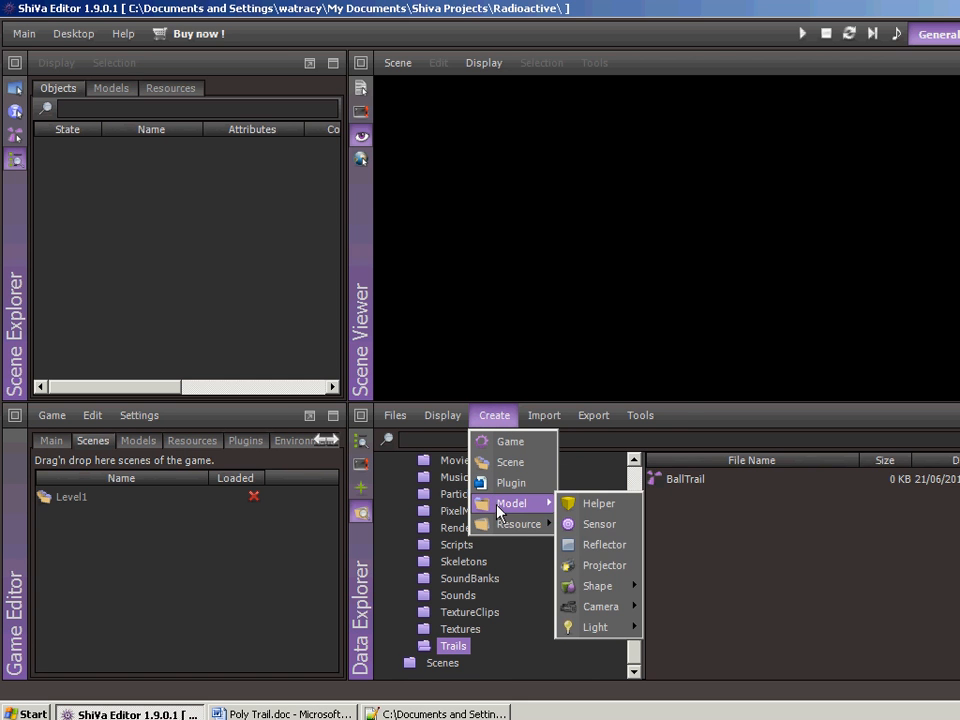
{"action": "left_click", "coordinate": [598, 504]}
{"action": "type", "text": "B"}
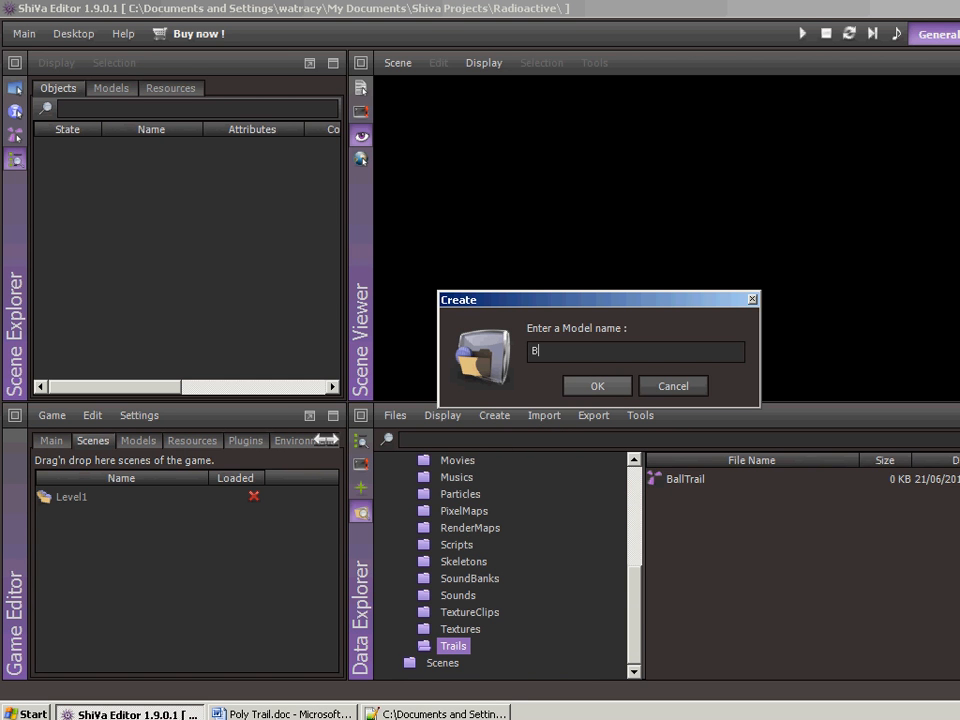
{"action": "type", "text": "allHelper"}
{"action": "left_click", "coordinate": [604, 387]}
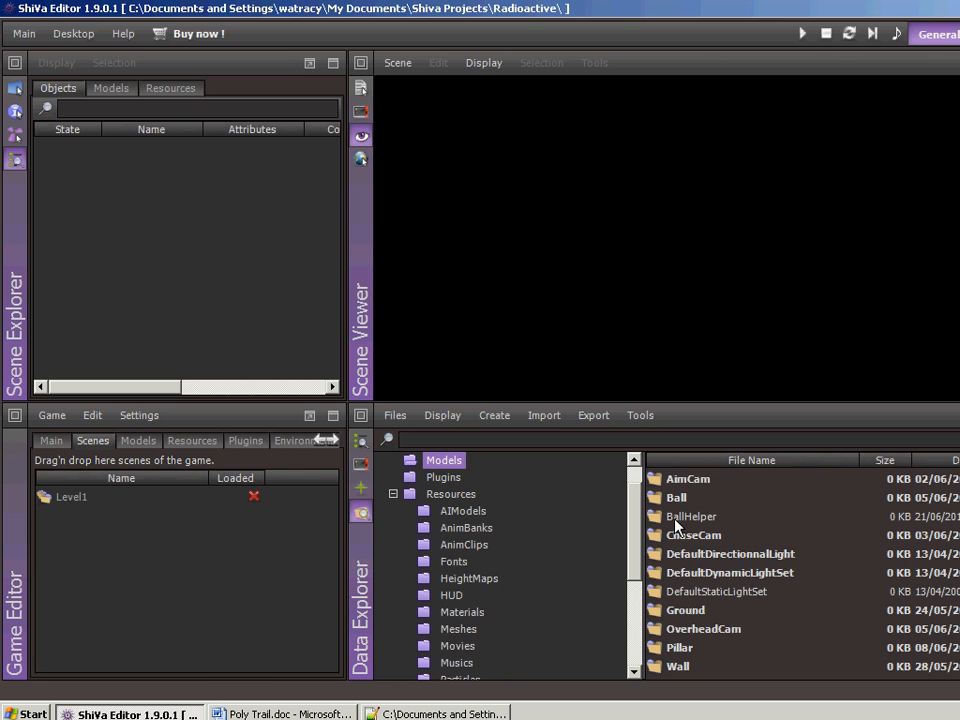
{"action": "mouse_move", "coordinate": [676, 526]}
- Load the Level1 scene and place the BallHelper model in it, in front of the ball
{"action": "double_click", "coordinate": [74, 496]}
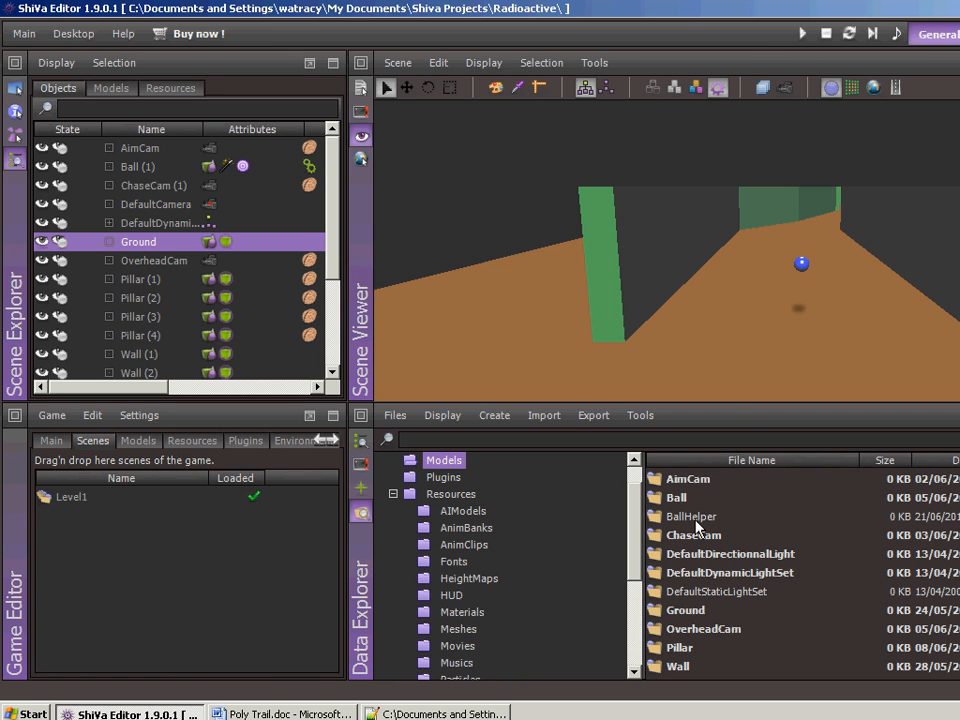
{"action": "mouse_move", "coordinate": [655, 519]}
{"action": "left_mouse_down"}
{"action": "mouse_move", "coordinate": [735, 345]}
{"action": "mouse_move", "coordinate": [748, 302]}
{"action": "mouse_move", "coordinate": [737, 291]}
{"action": "left_mouse_up"}
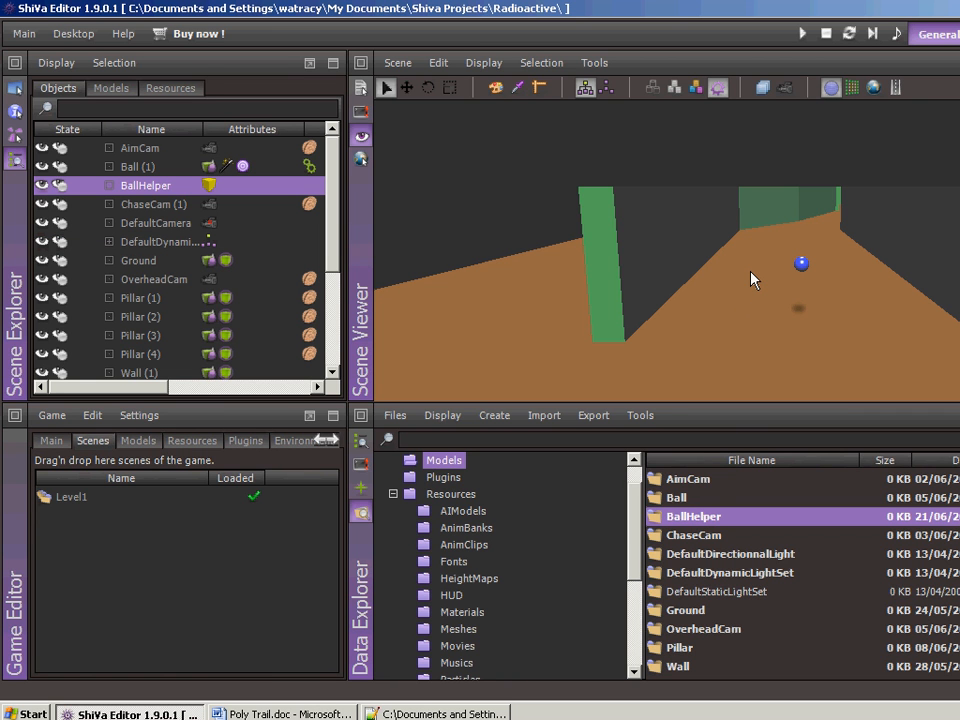
{"action": "key", "text": "F3"}
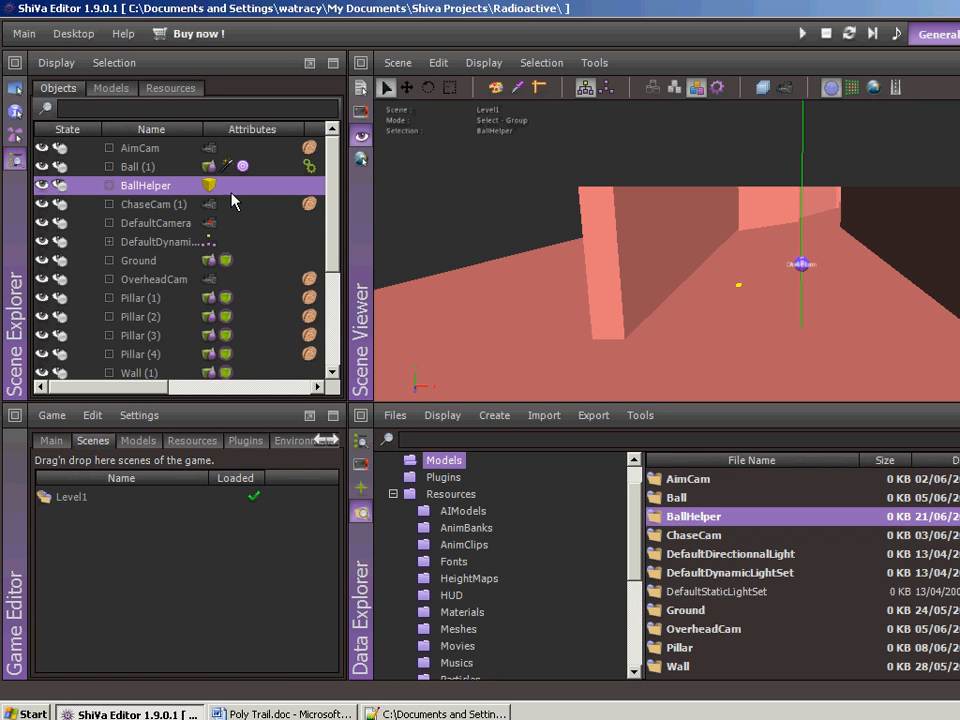
- Set BallHelper's translation to X 0, Y 5 and Z 0
{"action": "left_click", "coordinate": [16, 111]}
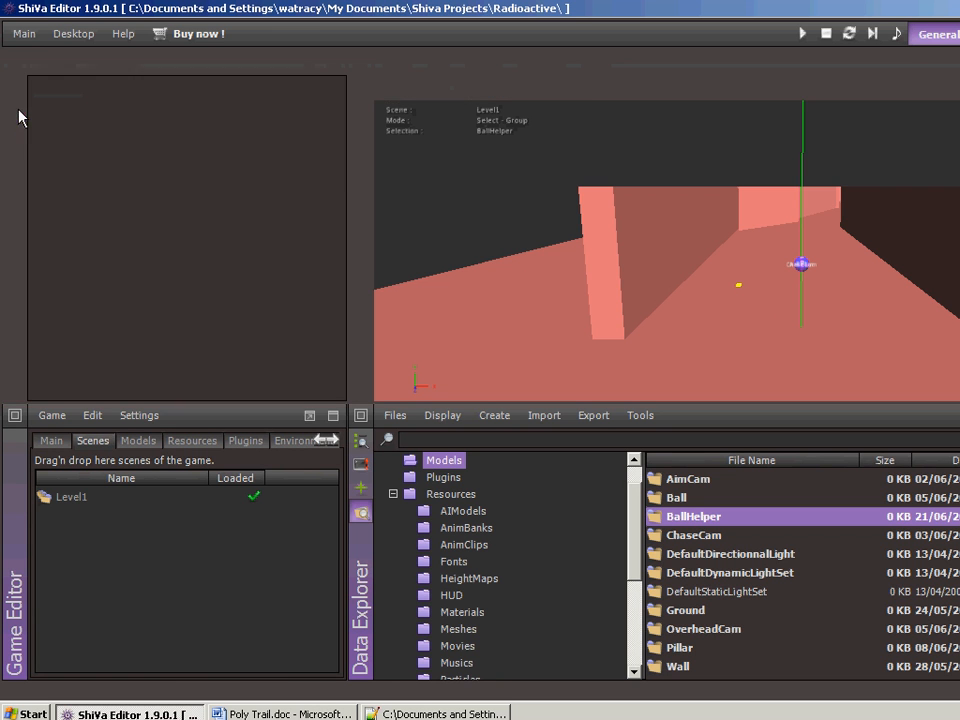
{"action": "left_click", "coordinate": [135, 283]}
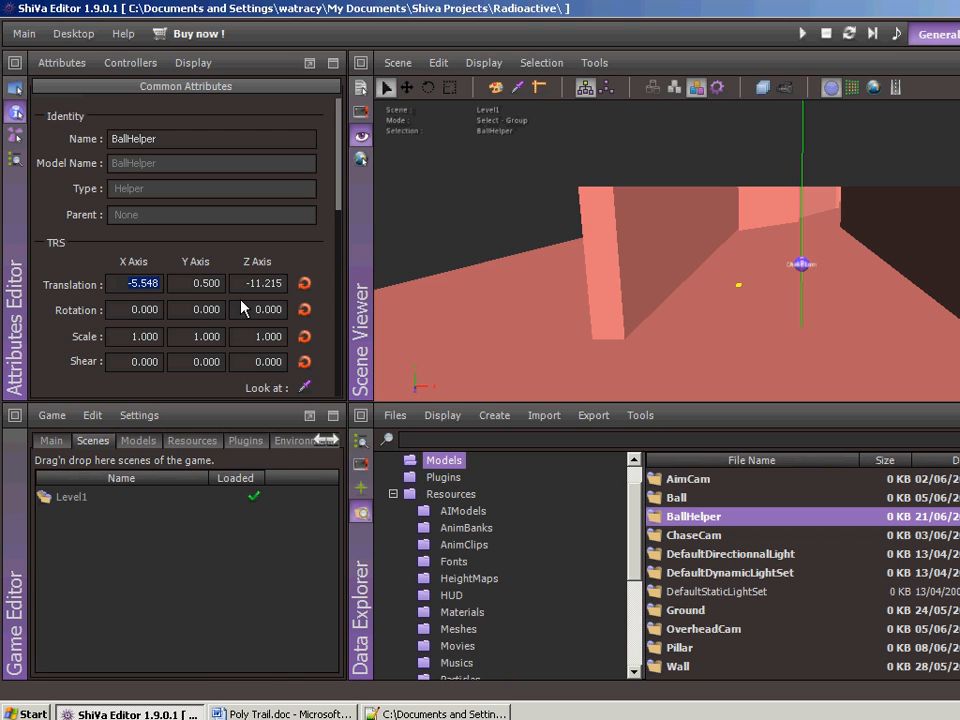
{"action": "type", "text": "0"}
{"action": "key", "text": "Tab"}
{"action": "type", "text": "5"}
{"action": "key", "text": "Tab"}
{"action": "type", "text": "0"}
{"action": "key", "text": "Tab"}
- Group BallHelper with the Ball object, using the option to parent to the last selected object so Ball is the parent
{"action": "left_click", "coordinate": [16, 159]}
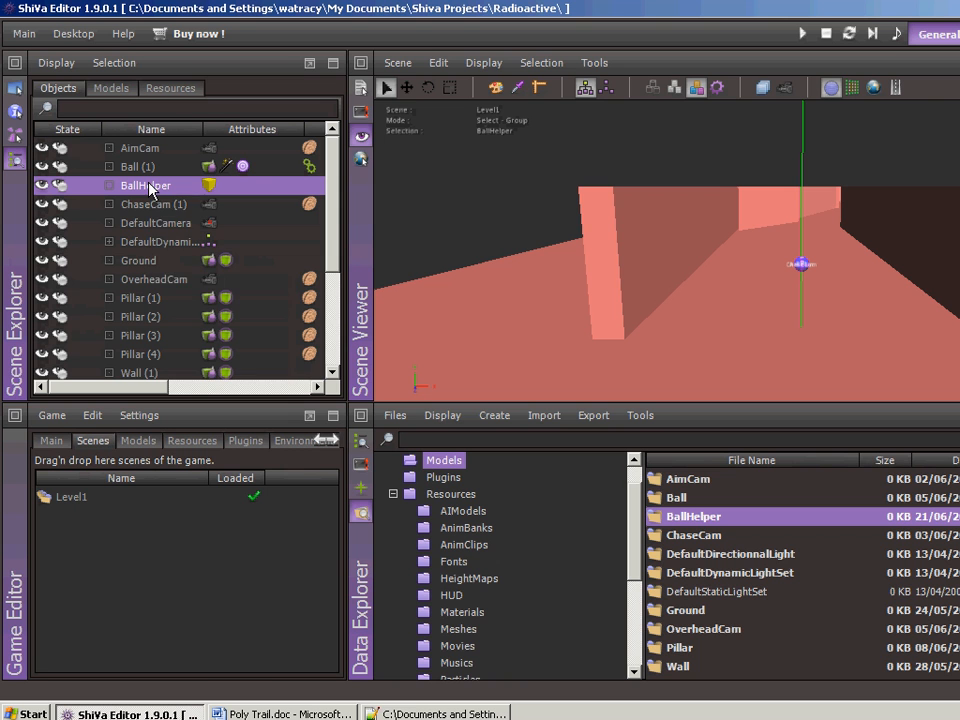
{"action": "mouse_move", "coordinate": [152, 190]}
{"action": "left_click", "coordinate": [153, 168], "text": "ctrl"}
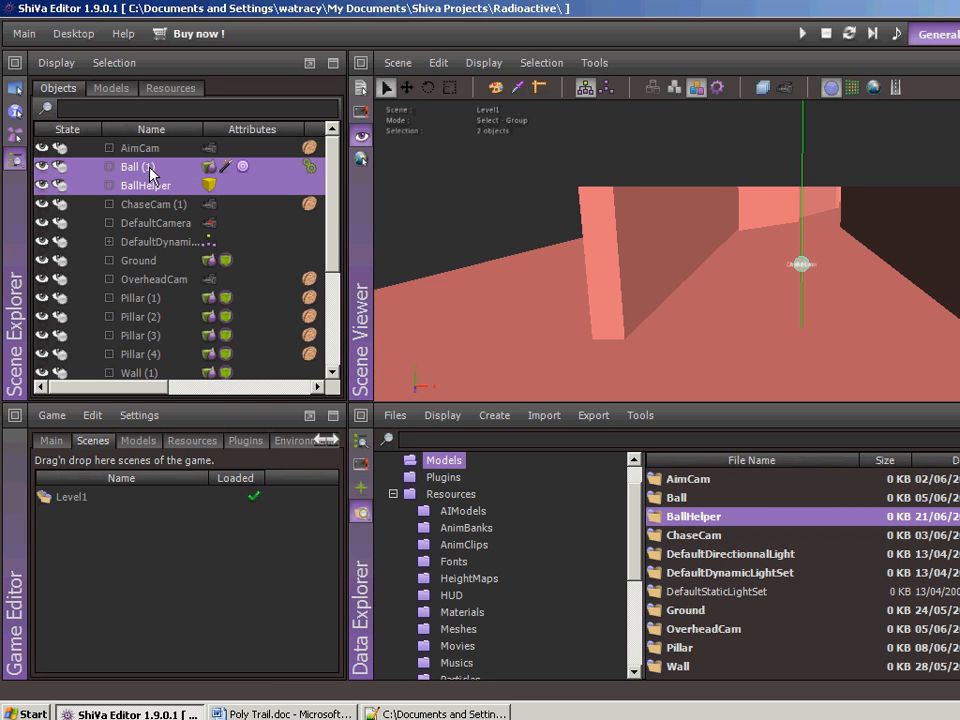
{"action": "right_click", "coordinate": [153, 175]}
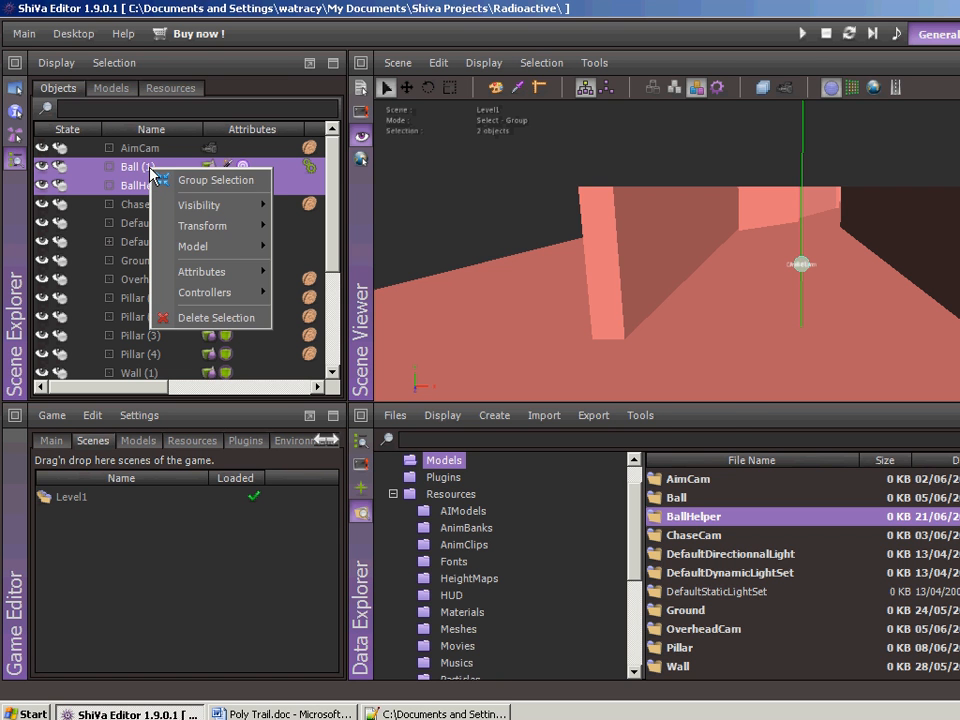
{"action": "left_click", "coordinate": [182, 180]}
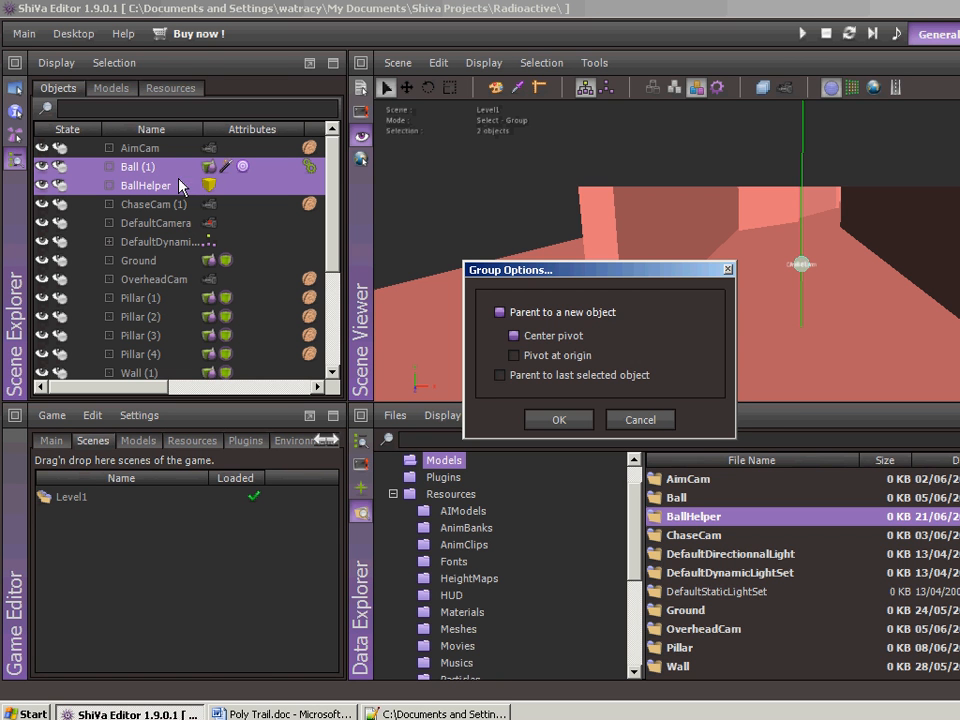
{"action": "left_click", "coordinate": [500, 376]}
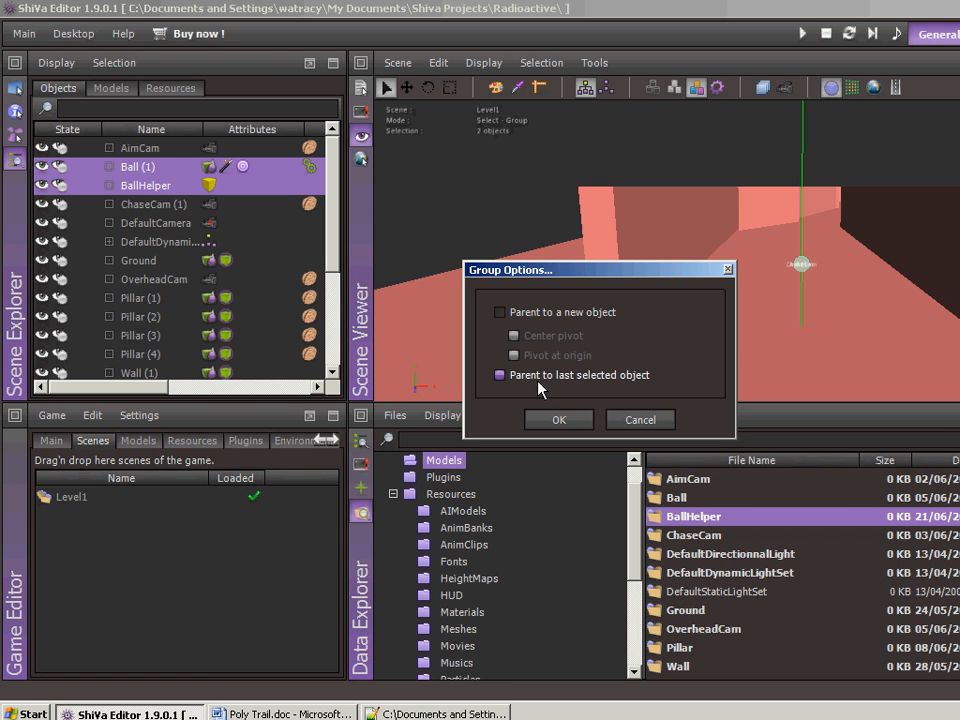
{"action": "left_click", "coordinate": [559, 420]}
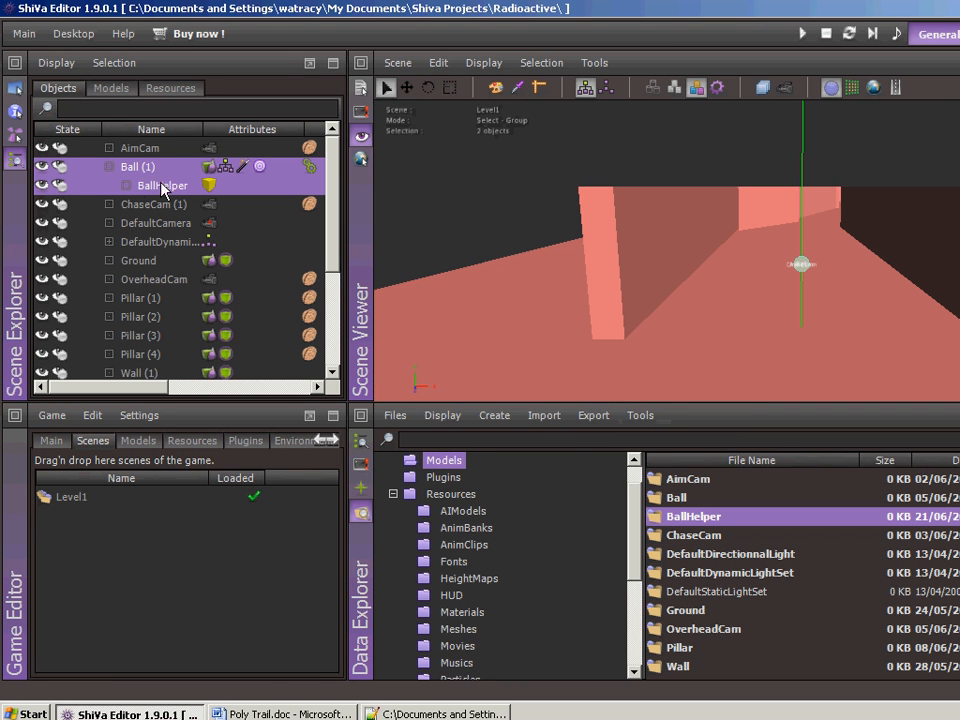
{"action": "left_click", "coordinate": [109, 166]}
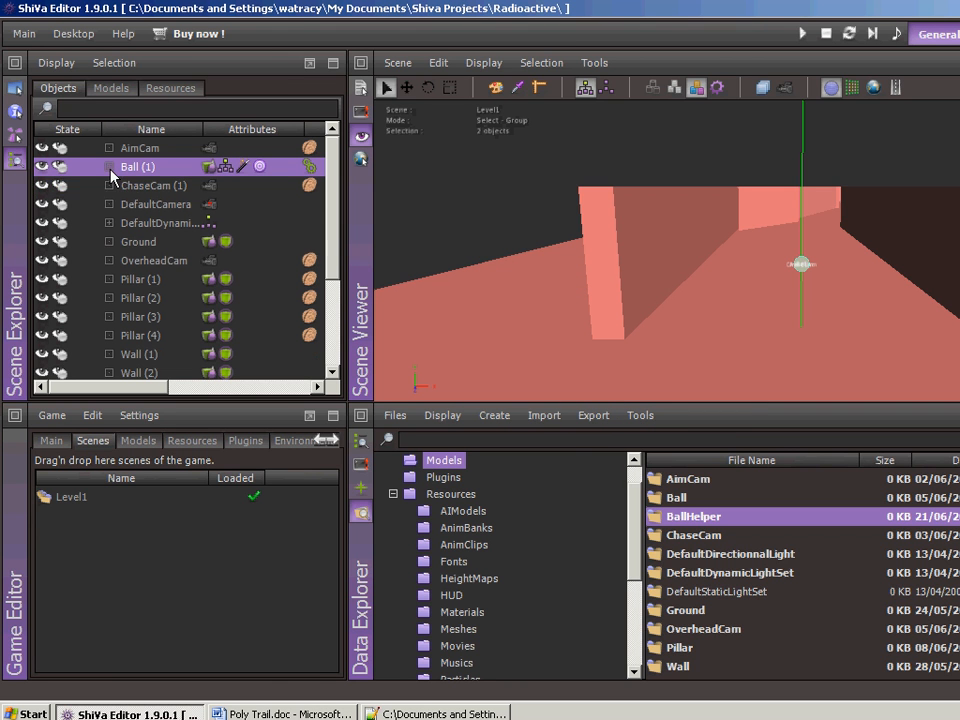
{"action": "left_click", "coordinate": [109, 166]}
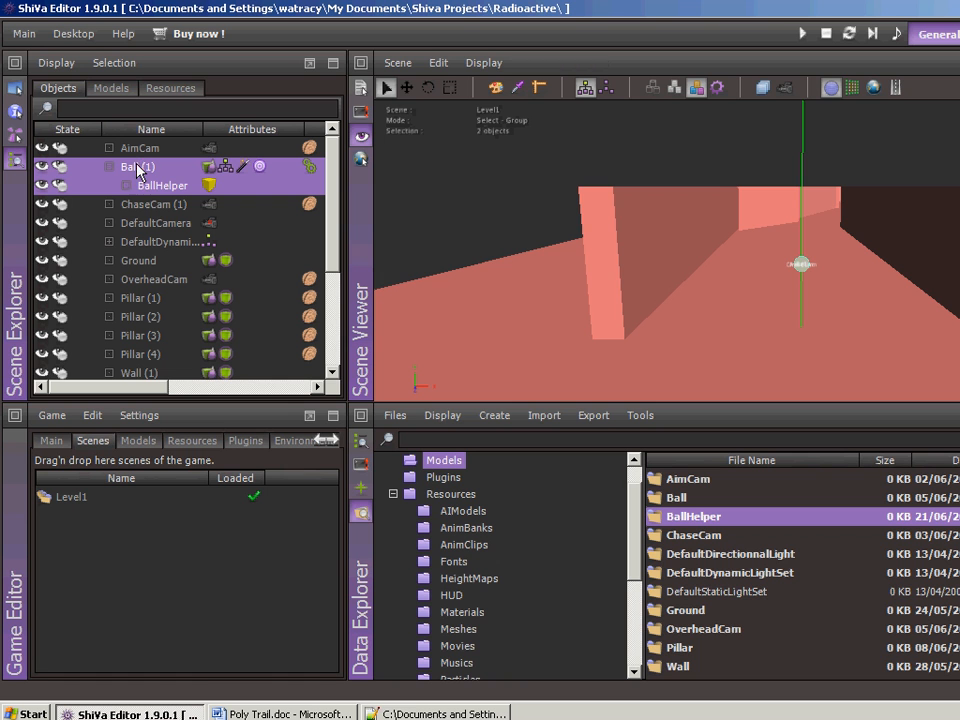
- Switch from group to single selection mode and select only BallHelper under the Ball object
{"action": "left_click", "coordinate": [137, 168]}
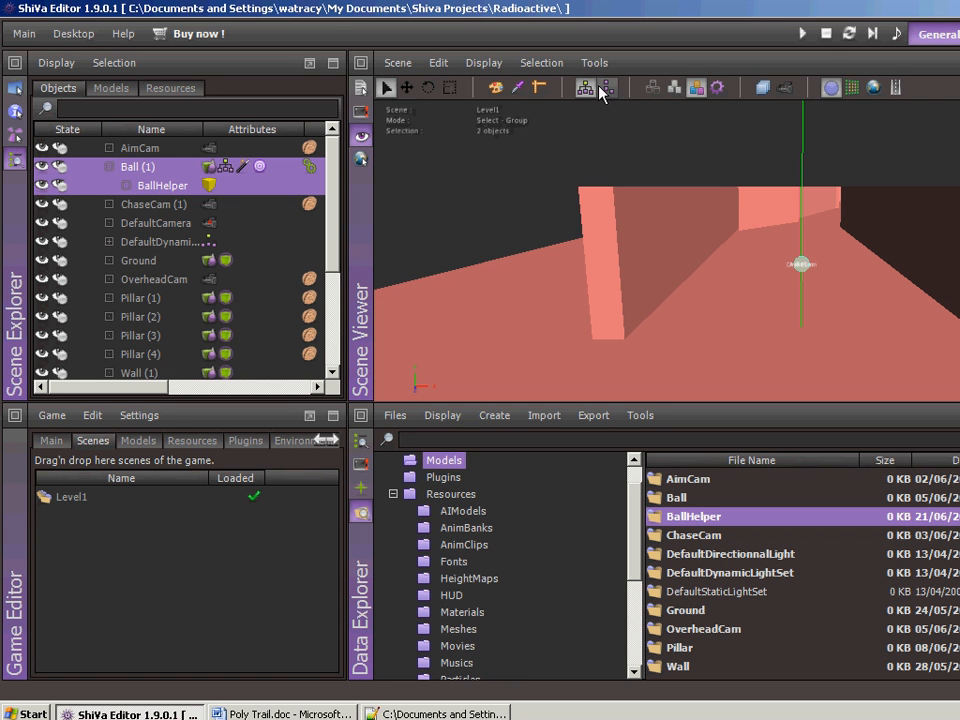
{"action": "left_click", "coordinate": [607, 93]}
{"action": "left_click", "coordinate": [161, 188]}
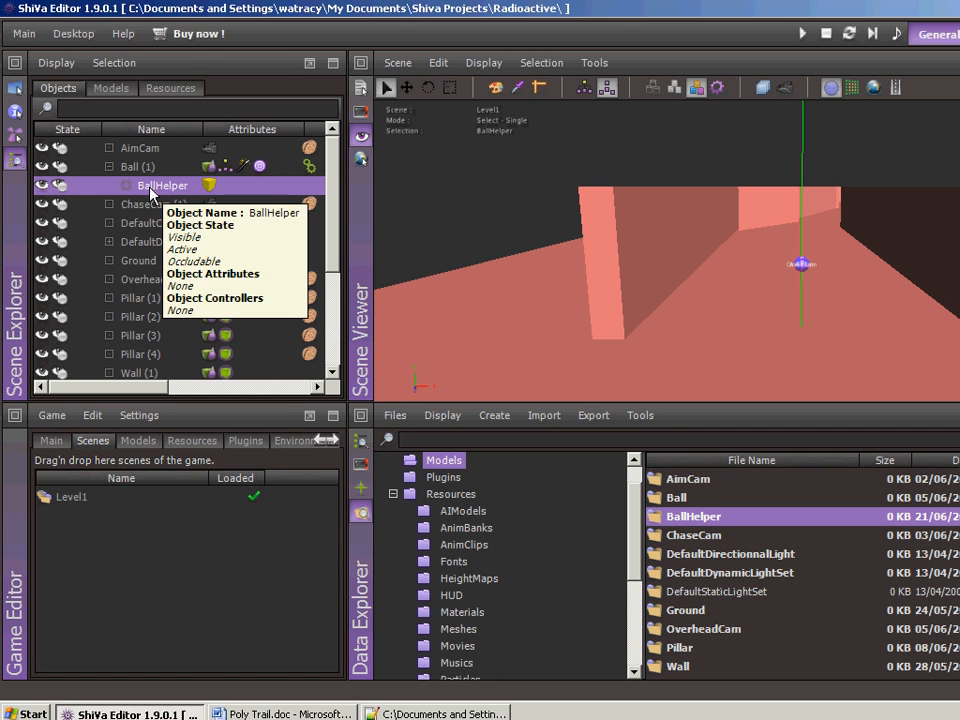
- Disable BallHelper's Inherits Parent Scale, Inherits Parent Rotation, Affected by Parent Scale and Affected by Parent Rotation flags
{"action": "left_click", "coordinate": [15, 113]}
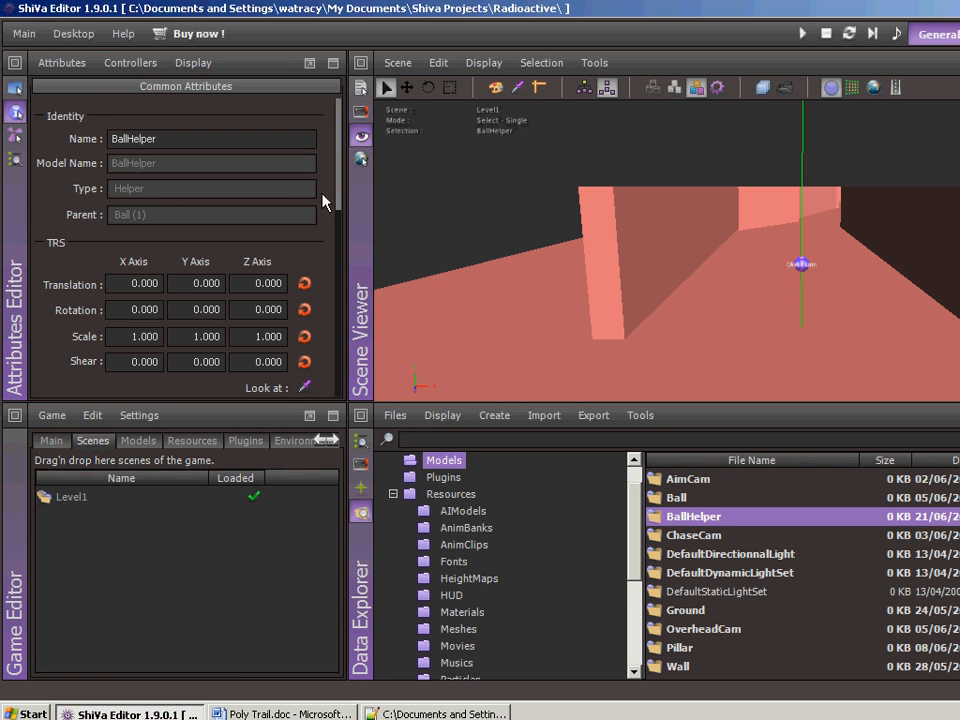
{"action": "left_click_drag", "start_coordinate": [342, 161], "coordinate": [352, 257]}
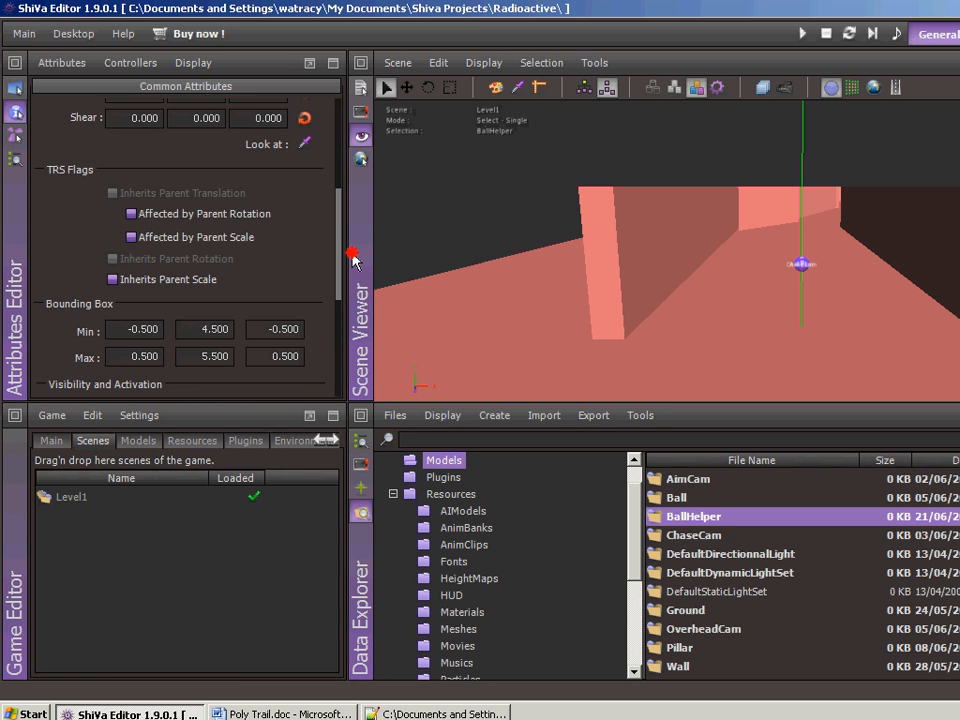
{"action": "left_click", "coordinate": [113, 280]}
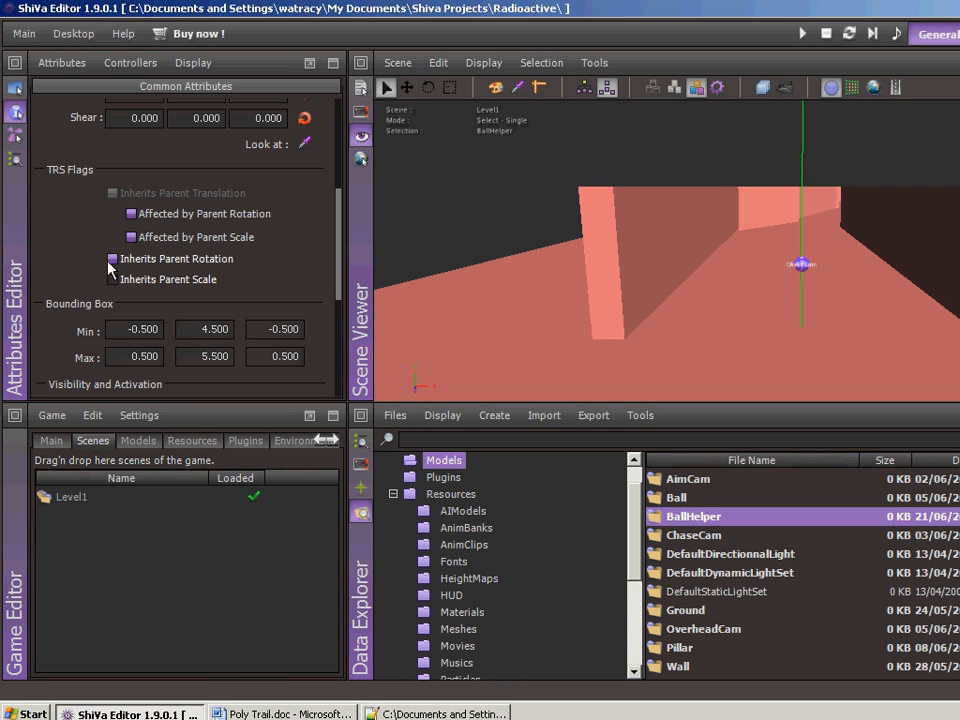
{"action": "left_click", "coordinate": [113, 259]}
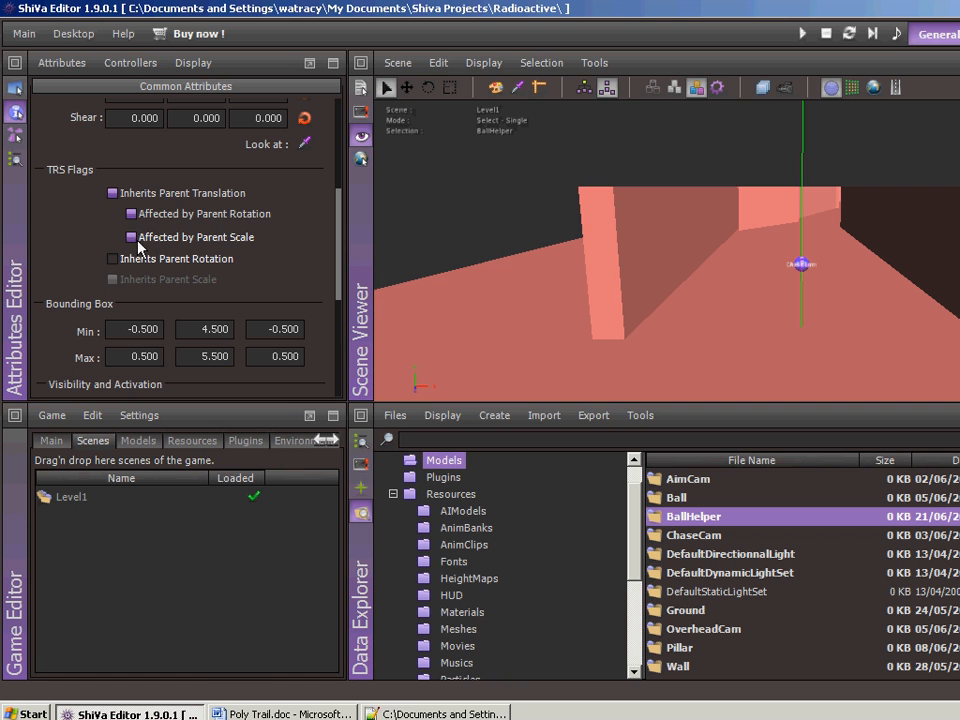
{"action": "left_click", "coordinate": [131, 237]}
{"action": "left_click", "coordinate": [136, 219]}
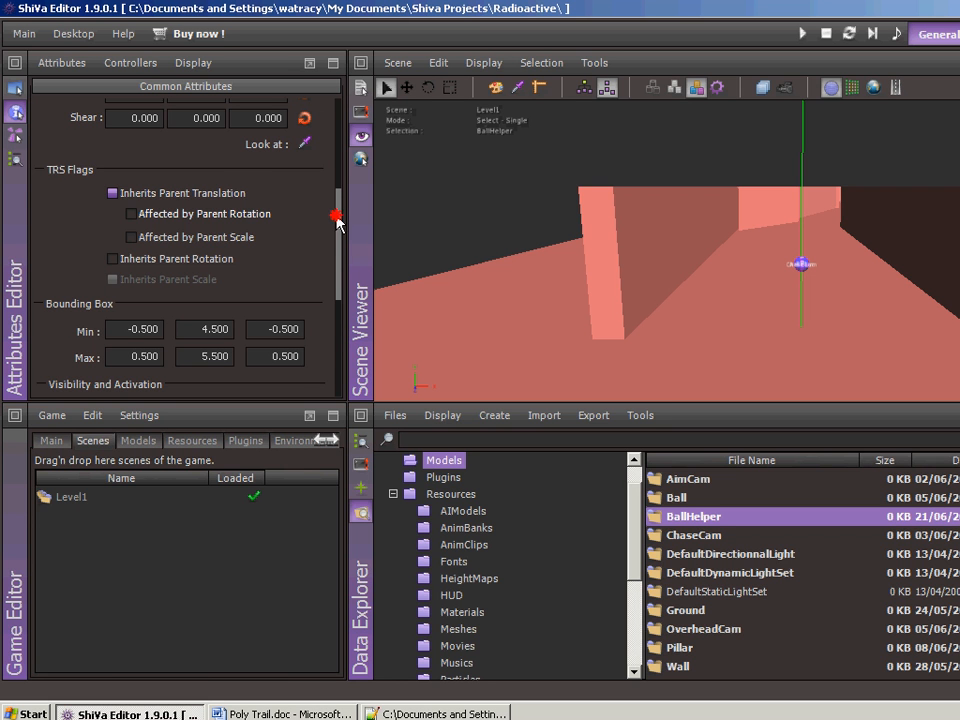
{"action": "mouse_move", "coordinate": [337, 222]}
{"action": "left_mouse_down"}
{"action": "mouse_move", "coordinate": [344, 336]}
{"action": "mouse_move", "coordinate": [338, 121]}
{"action": "left_mouse_up"}
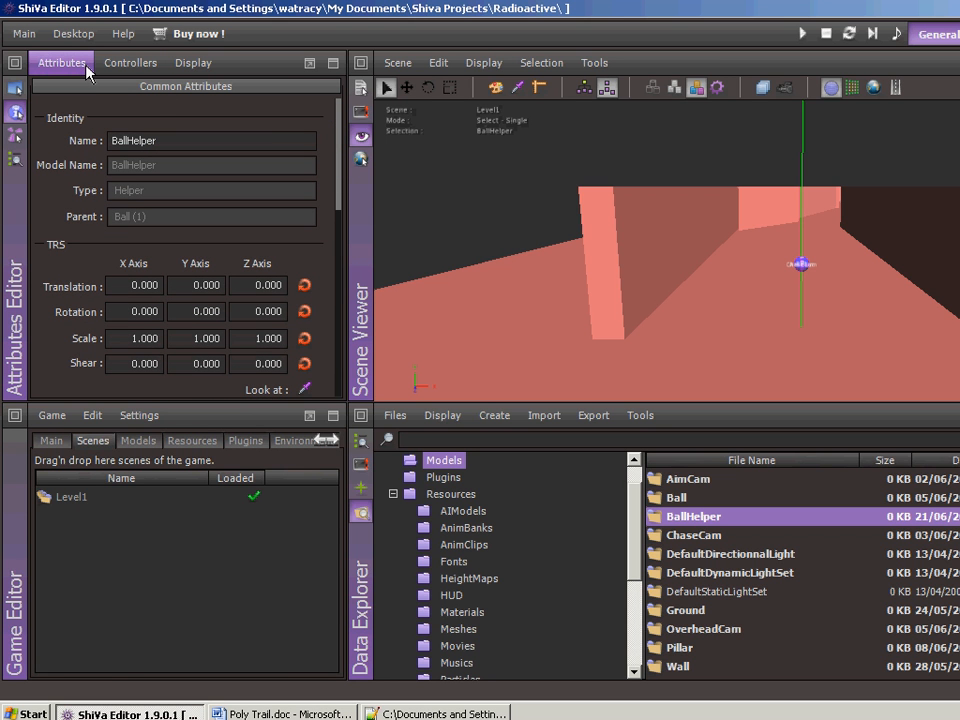
- Add the existing BallTrail polygon trail to the BallHelper object under Ball and save the scene
{"action": "left_click", "coordinate": [12, 161]}
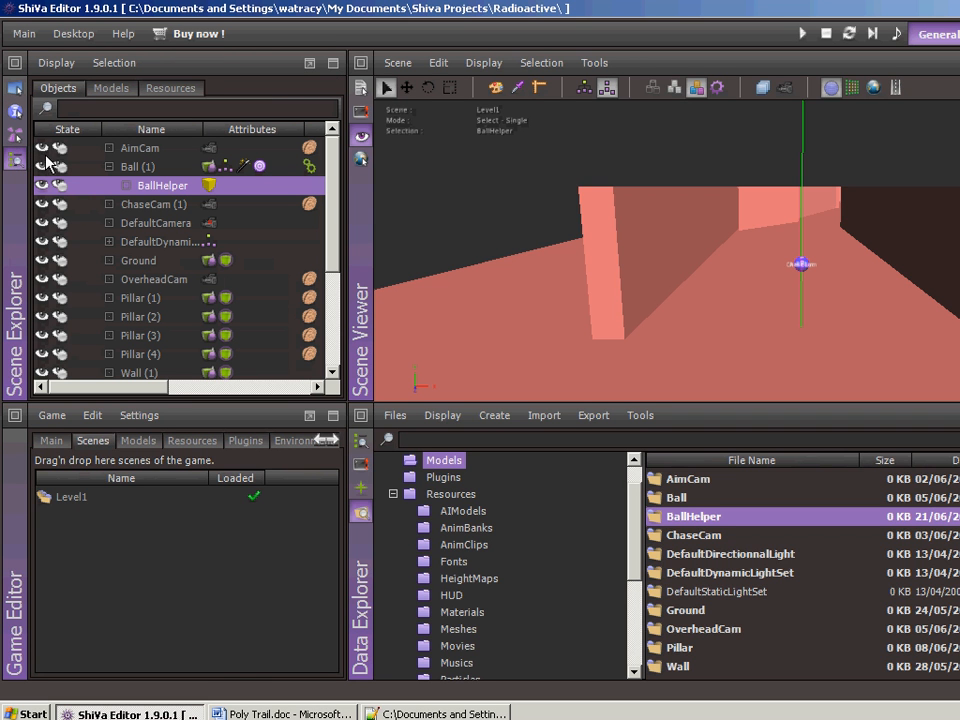
{"action": "right_click", "coordinate": [152, 185]}
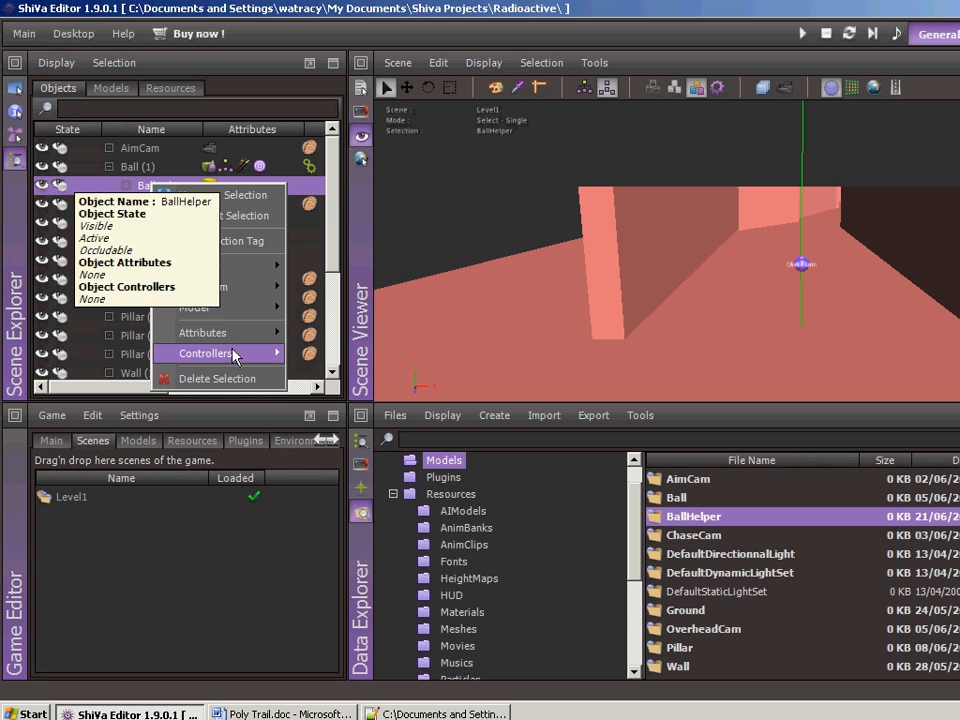
{"action": "mouse_move", "coordinate": [235, 337]}
{"action": "mouse_move", "coordinate": [320, 374]}
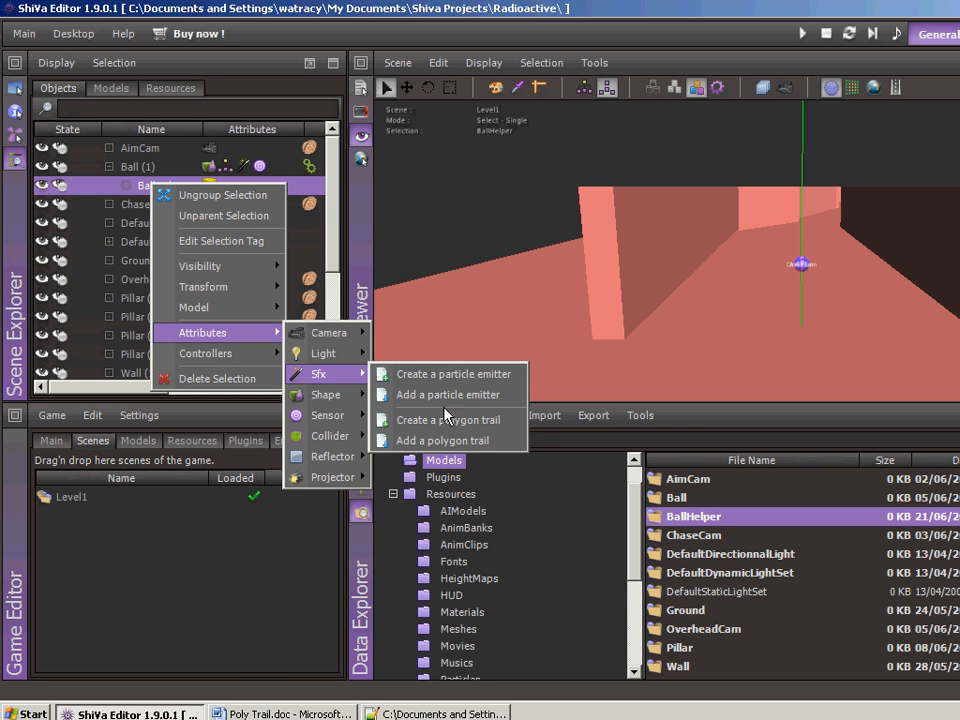
{"action": "left_click", "coordinate": [438, 441]}
{"action": "left_click", "coordinate": [588, 382]}
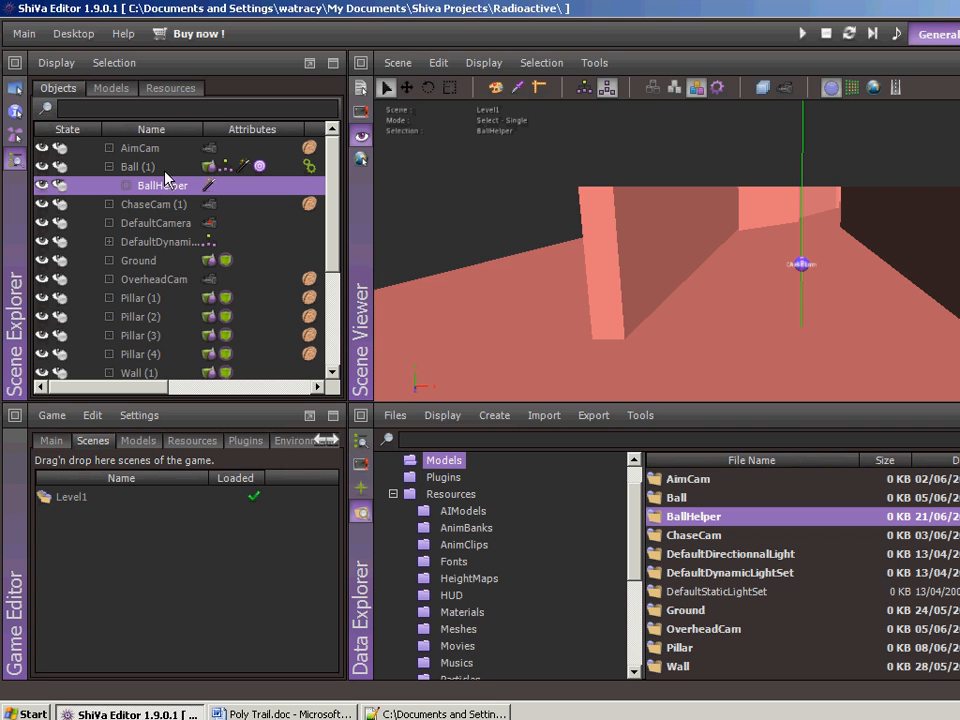
{"action": "left_click", "coordinate": [395, 63]}
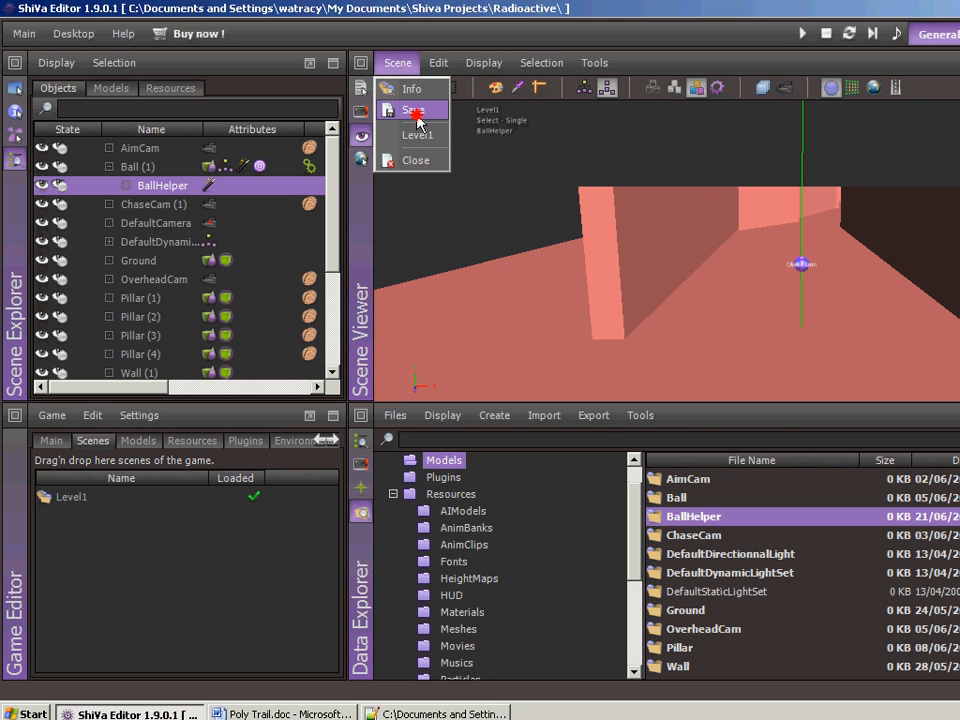
{"action": "left_click", "coordinate": [414, 111]}
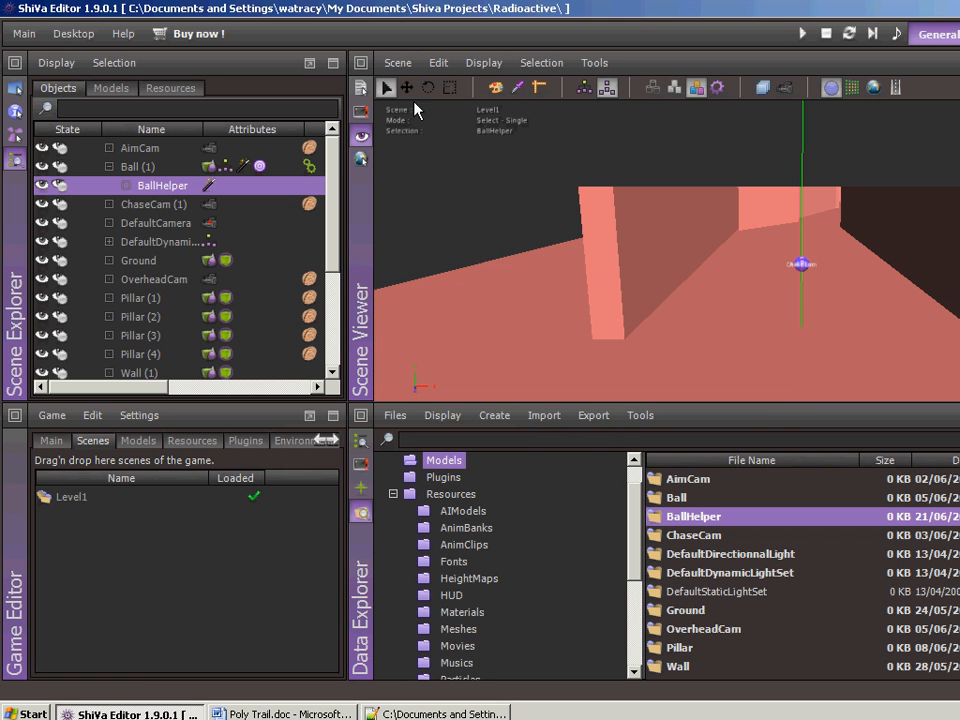
- Open the anchor attributes of BallHelper's BallTrail polygon trail and set Anchor 1's Z value to 0
{"action": "left_click", "coordinate": [14, 112]}
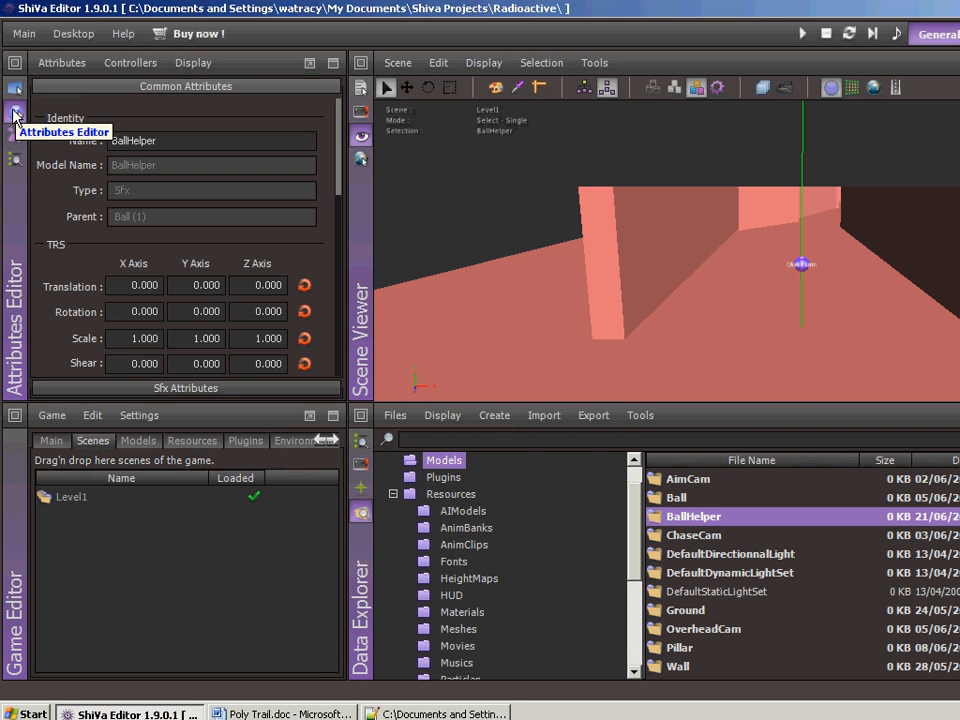
{"action": "left_click", "coordinate": [148, 388]}
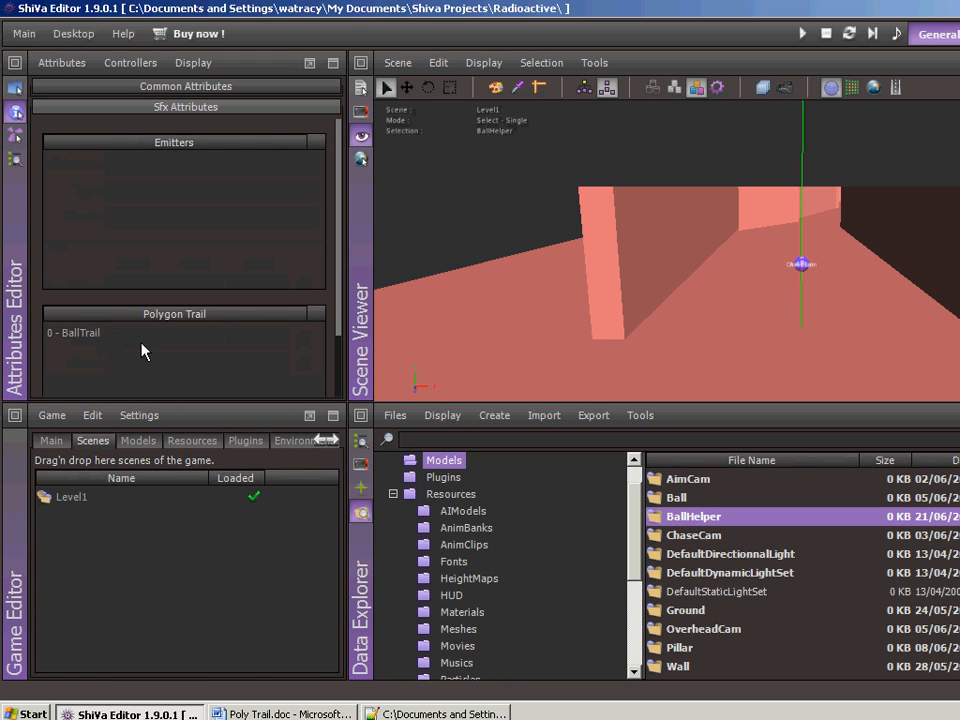
{"action": "left_click_drag", "start_coordinate": [340, 345], "coordinate": [342, 245]}
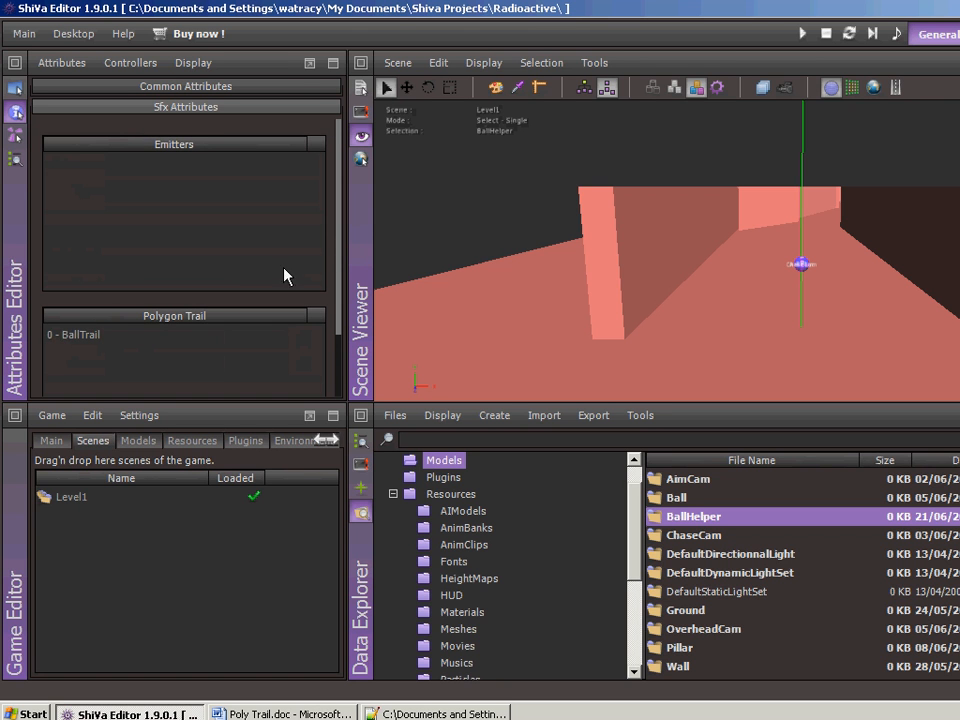
{"action": "left_click", "coordinate": [79, 336]}
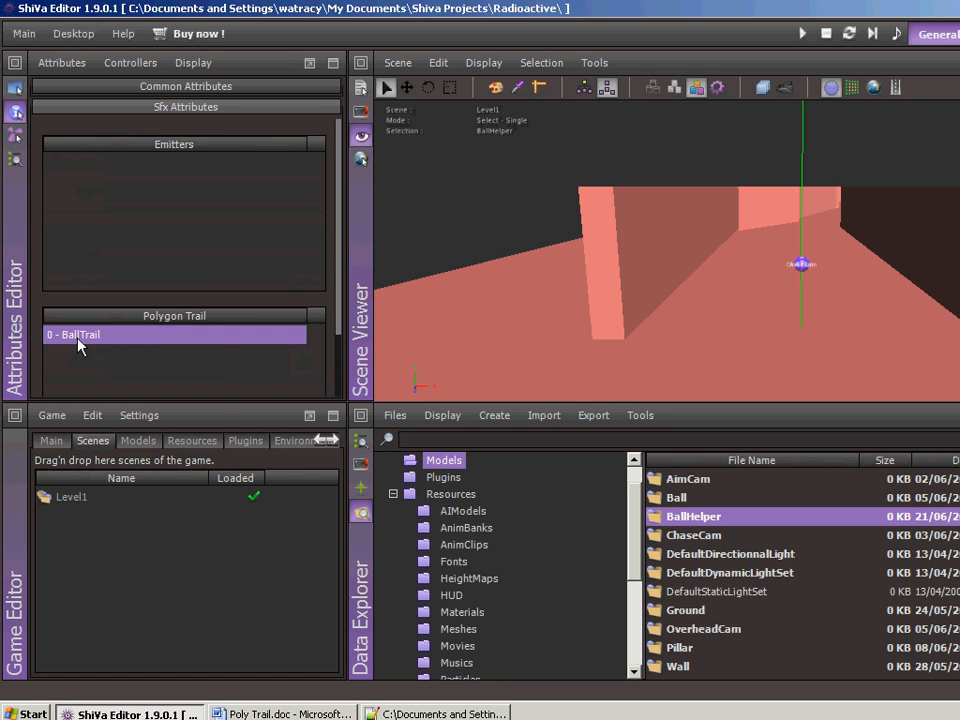
{"action": "right_click", "coordinate": [79, 345]}
{"action": "left_click", "coordinate": [122, 349]}
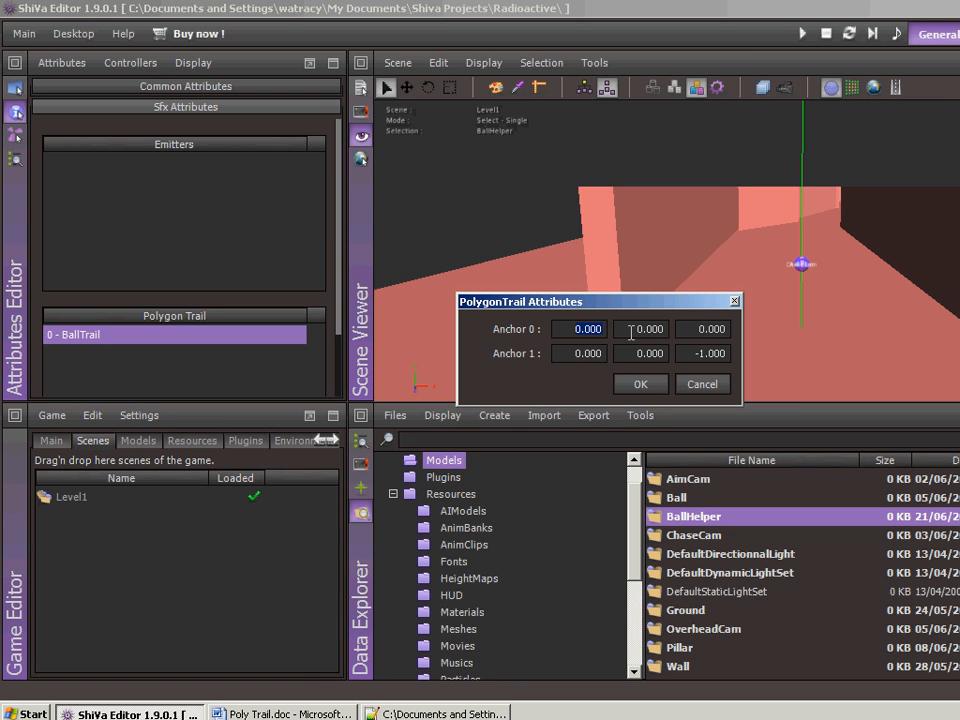
{"action": "left_click", "coordinate": [726, 329]}
{"action": "left_click", "coordinate": [690, 353]}
{"action": "type", "text": "0"}
- Set the trail's Anchor 0 X to 0.5 and Anchor 1 X to -0.5, apply the values and save the scene
{"action": "left_click", "coordinate": [570, 330]}
{"action": "type", "text": "0.5"}
{"action": "key", "text": "Tab"}
{"action": "key", "text": "Tab"}
{"action": "key", "text": "Tab"}
{"action": "type", "text": "-0.5"}
{"action": "key", "text": "Tab"}
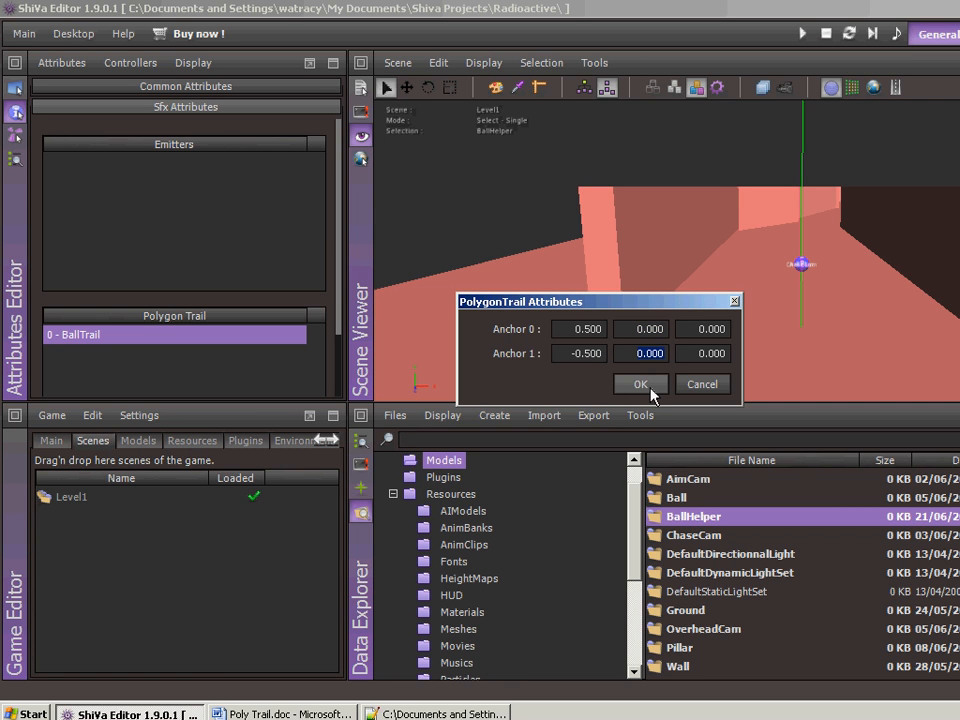
{"action": "left_click", "coordinate": [643, 388]}
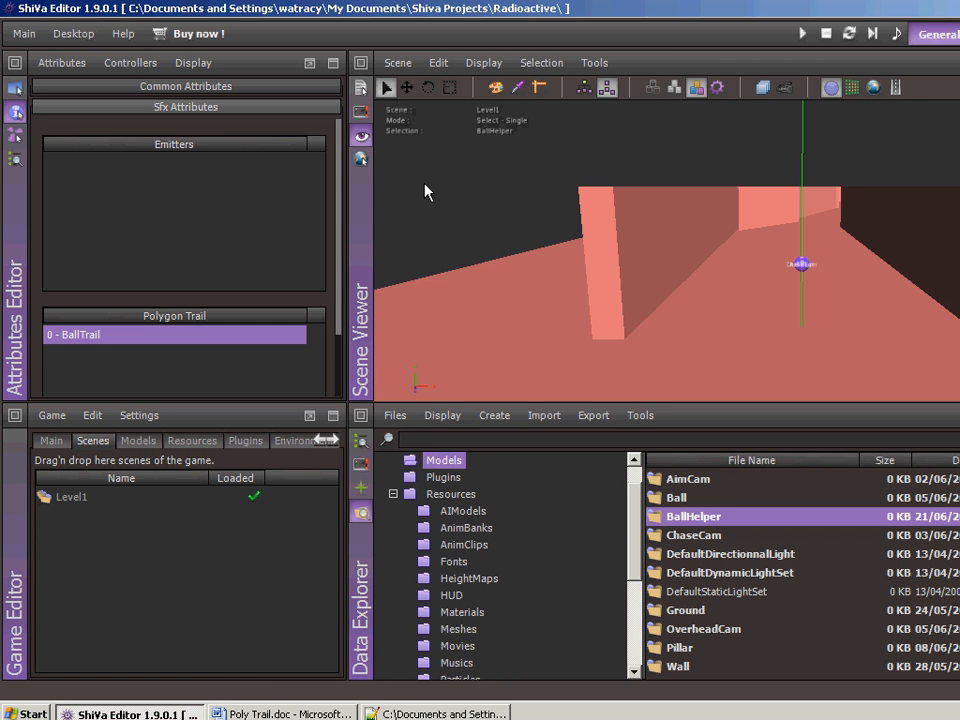
{"action": "left_click", "coordinate": [390, 64]}
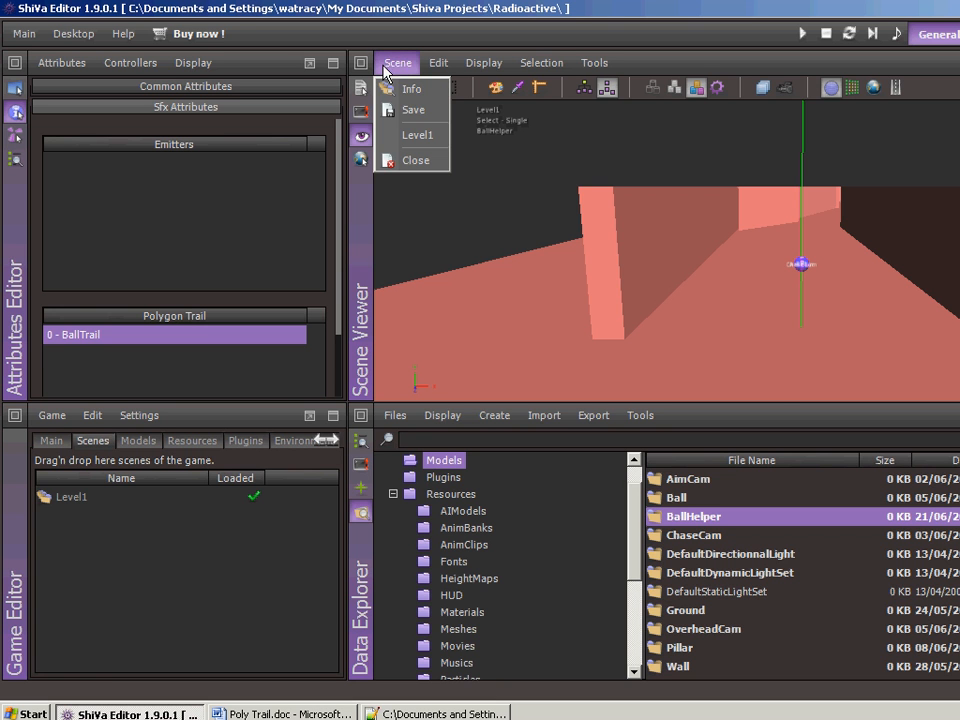
{"action": "left_click", "coordinate": [408, 109]}
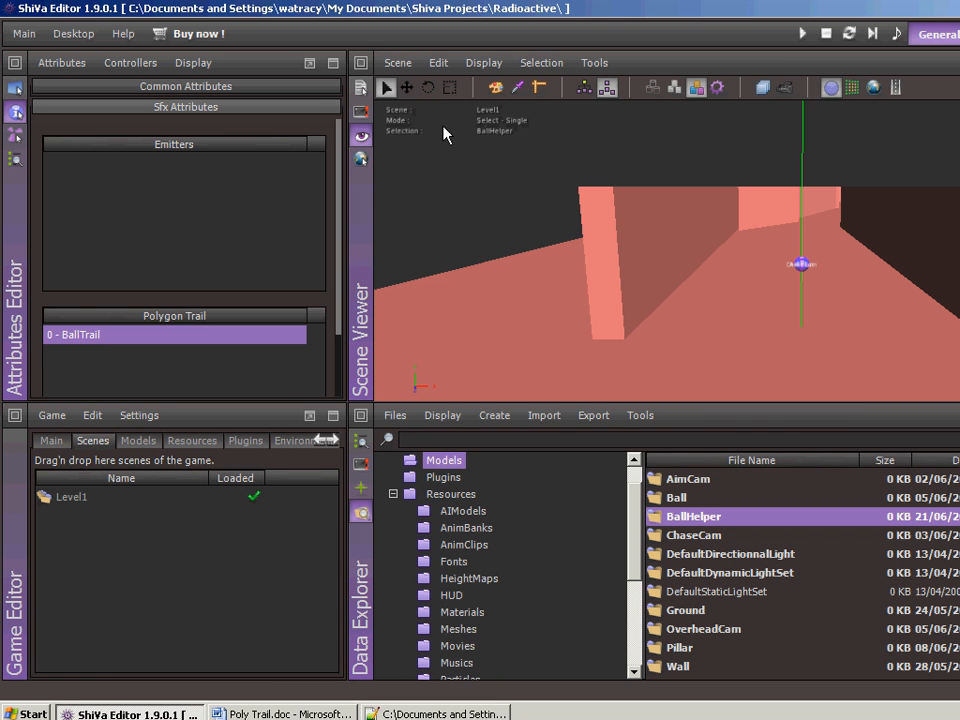
- Run the game, move the ball around the level to examine its trail, and return to editing the current scene
{"action": "left_click", "coordinate": [450, 350]}
{"action": "key", "text": "space"}
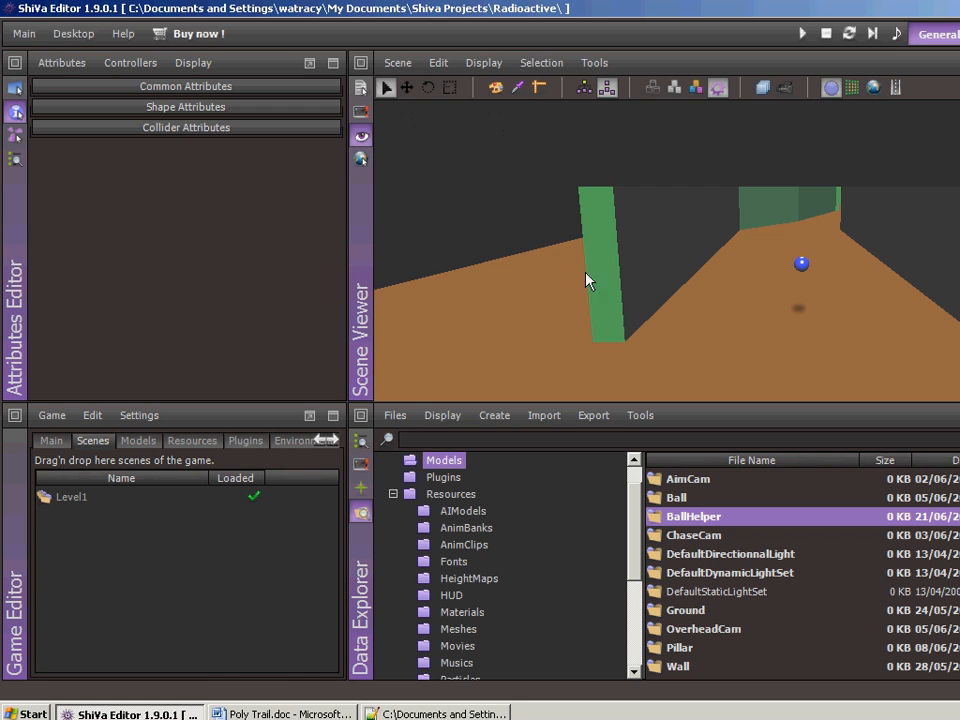
{"action": "left_click", "coordinate": [802, 34]}
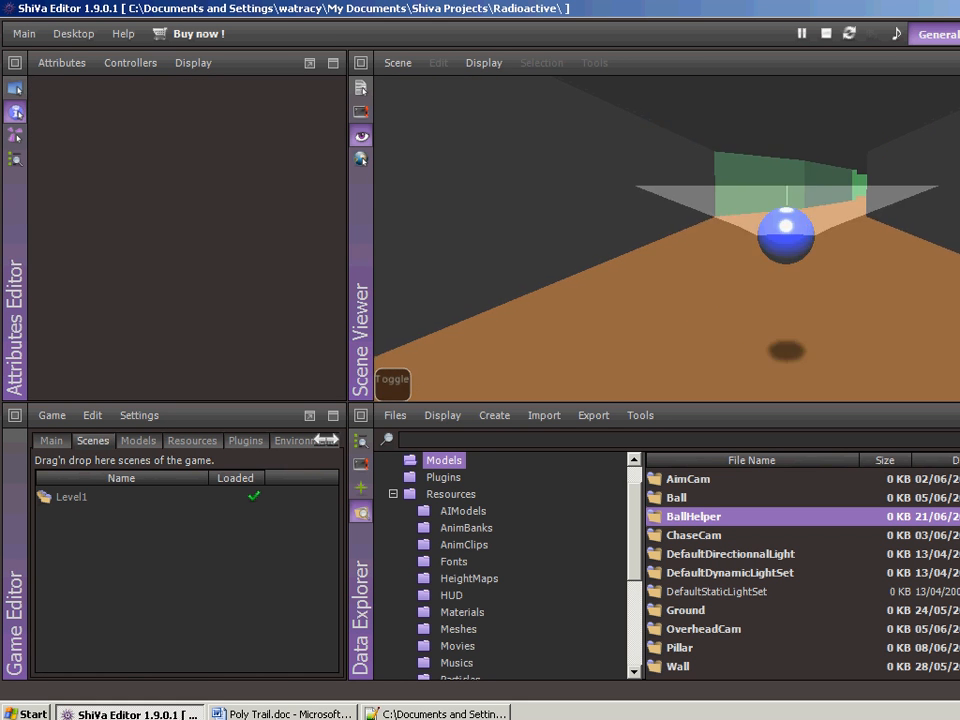
{"action": "key", "text": "Up"}
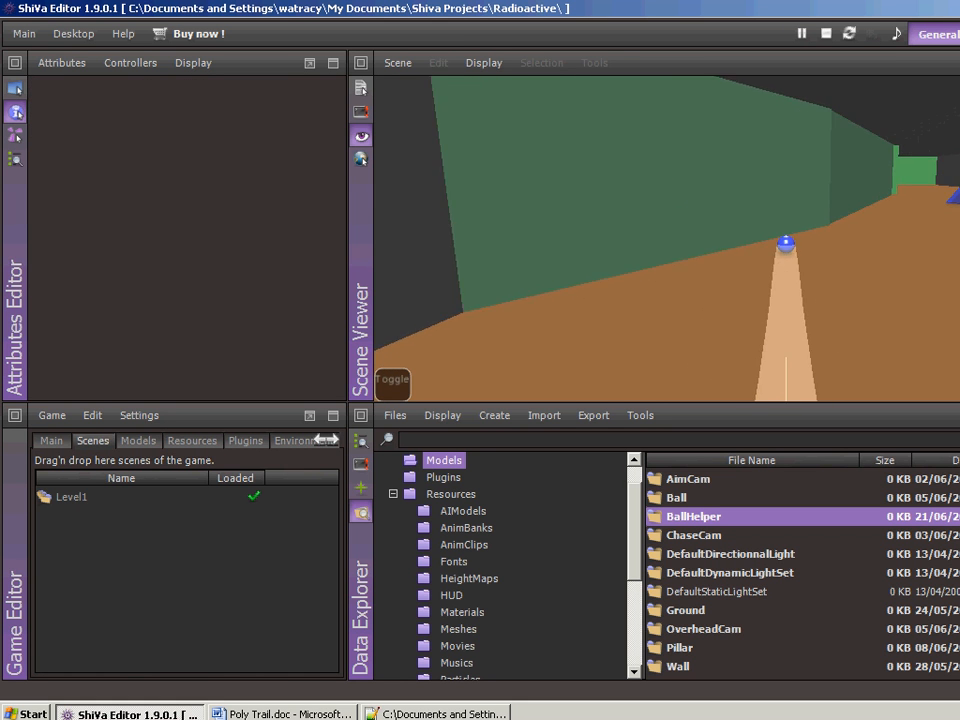
{"action": "key", "text": "Right"}
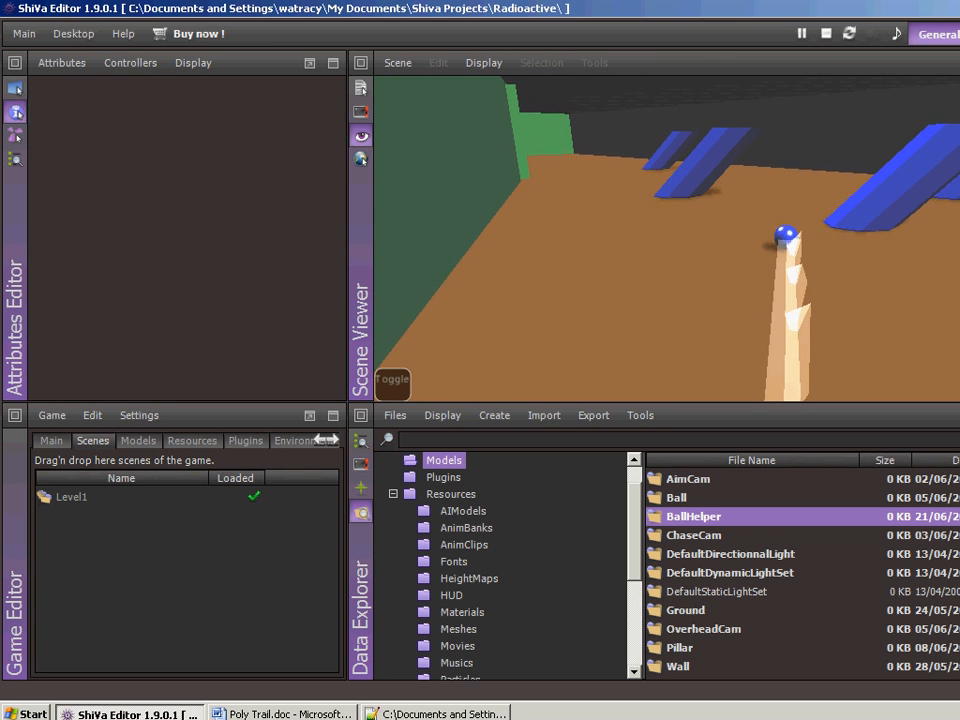
{"action": "key", "text": "Down"}
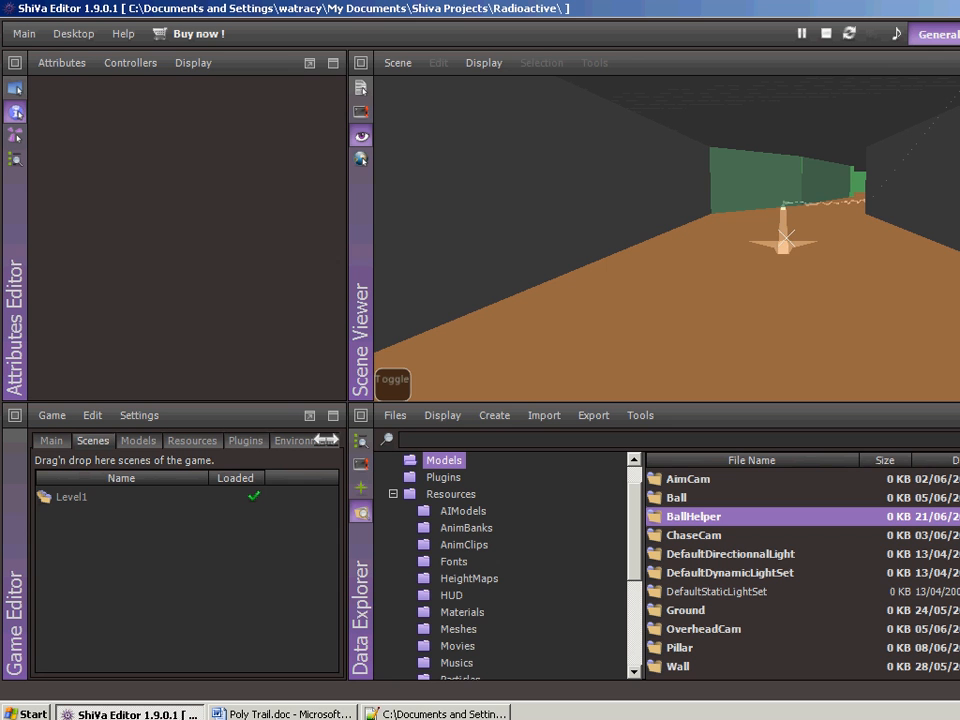
{"action": "key", "text": "F10"}
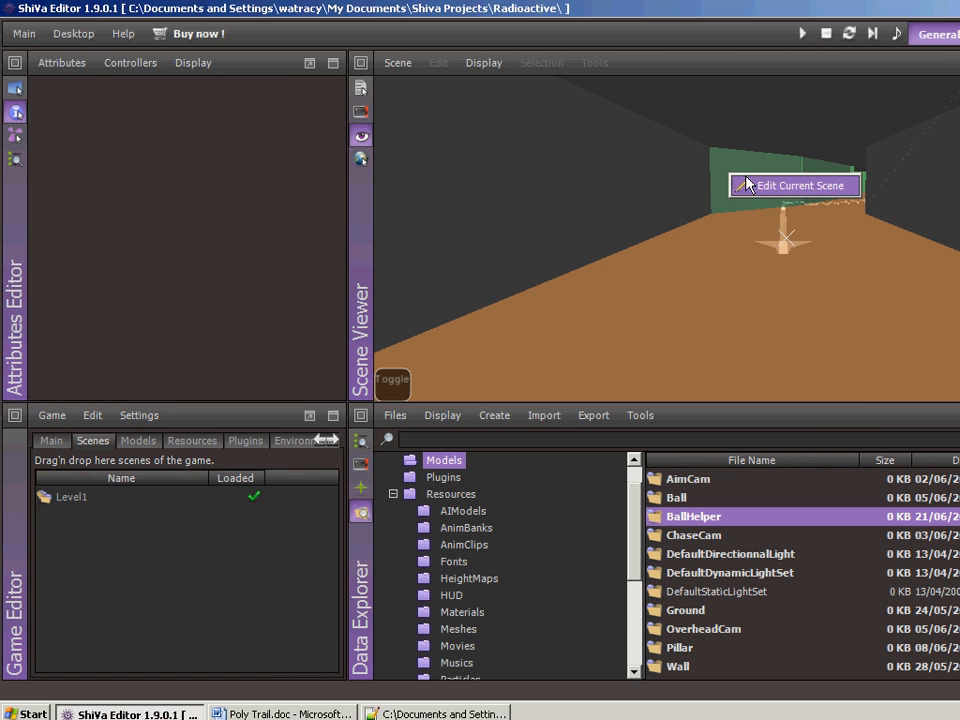
{"action": "left_click", "coordinate": [745, 187]}
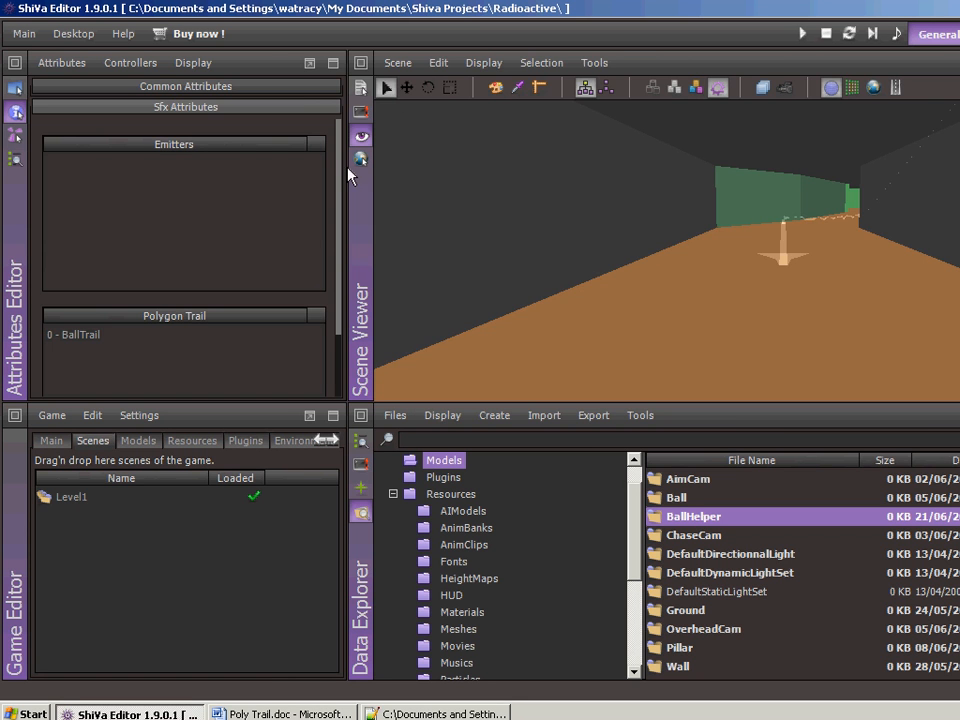
- Switch to single selection mode and remove the BallTrail polygon trail from the Ball object only
{"action": "left_click", "coordinate": [15, 158]}
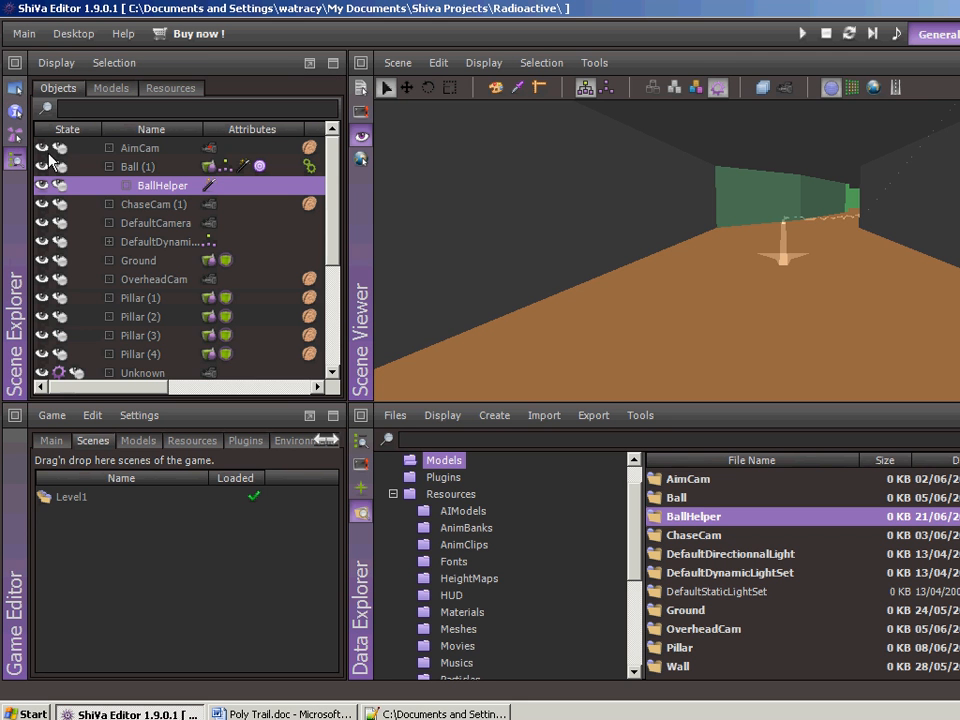
{"action": "left_click", "coordinate": [131, 168]}
{"action": "right_click", "coordinate": [139, 175]}
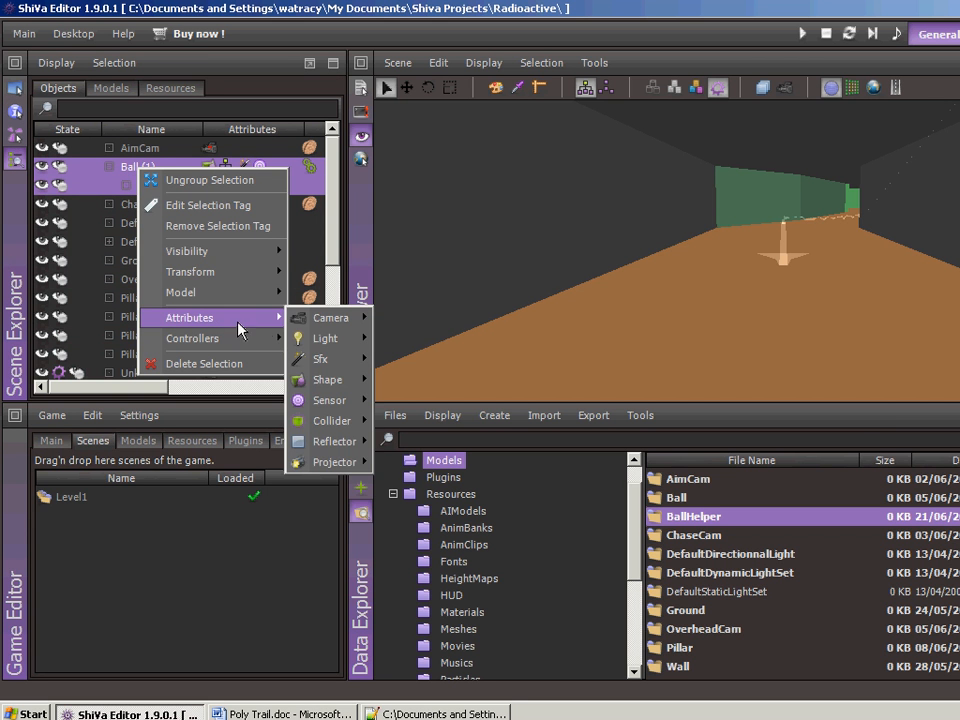
{"action": "left_click", "coordinate": [125, 170]}
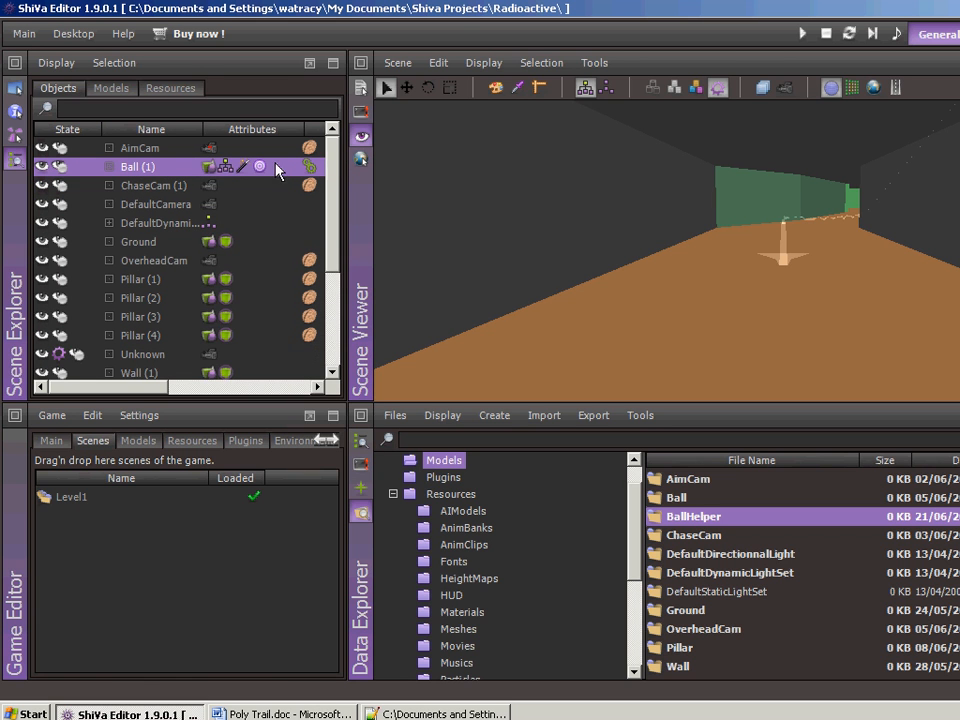
{"action": "left_click", "coordinate": [606, 87]}
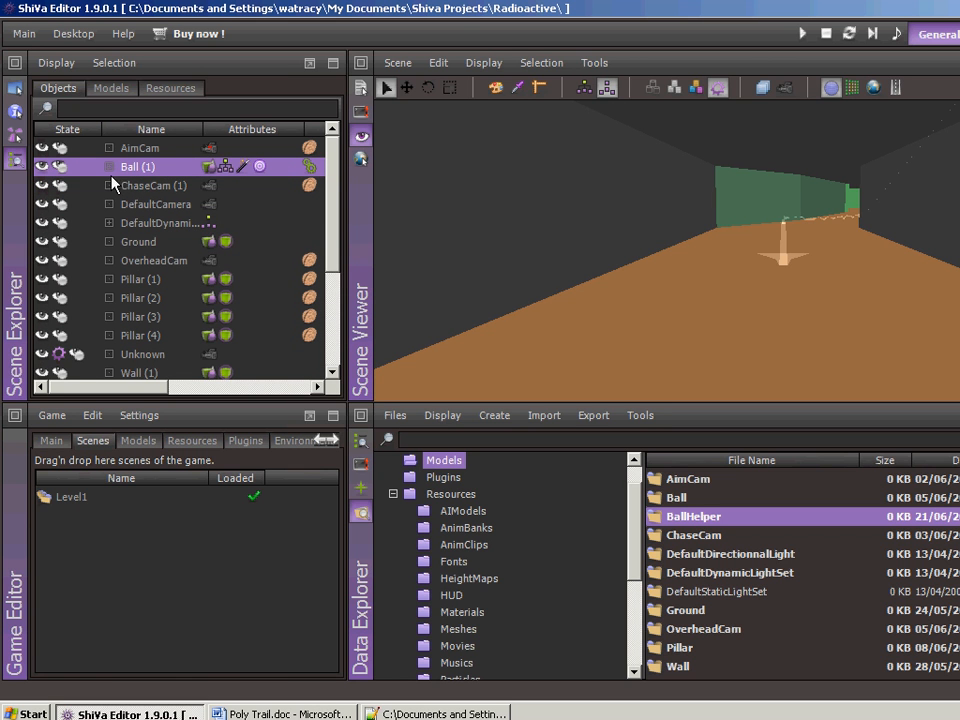
{"action": "right_click", "coordinate": [155, 170]}
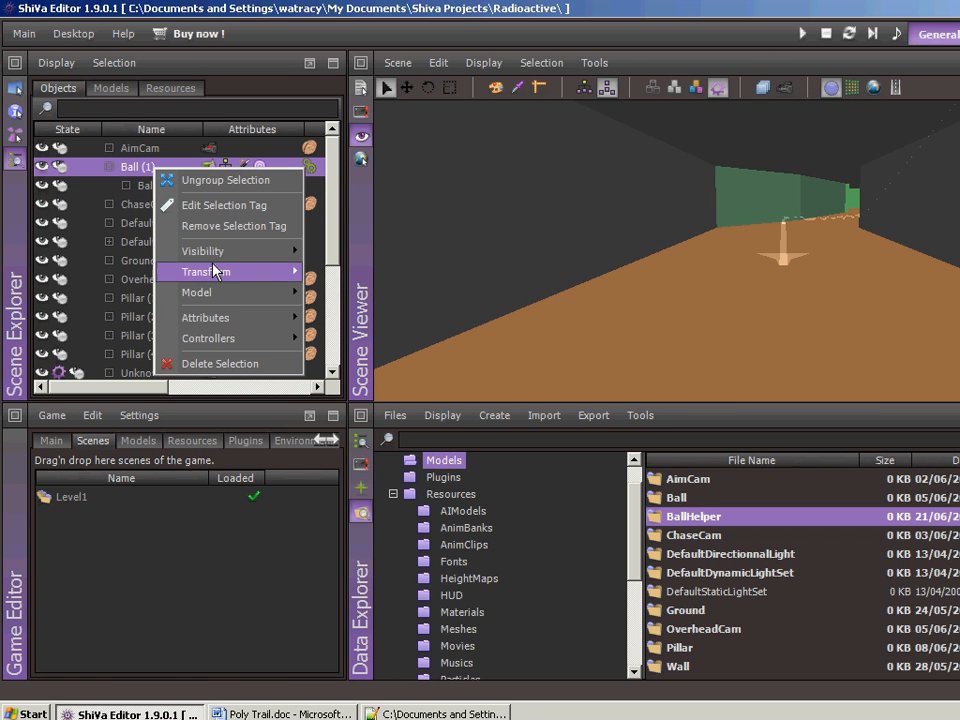
{"action": "mouse_move", "coordinate": [258, 320]}
{"action": "mouse_move", "coordinate": [355, 359]}
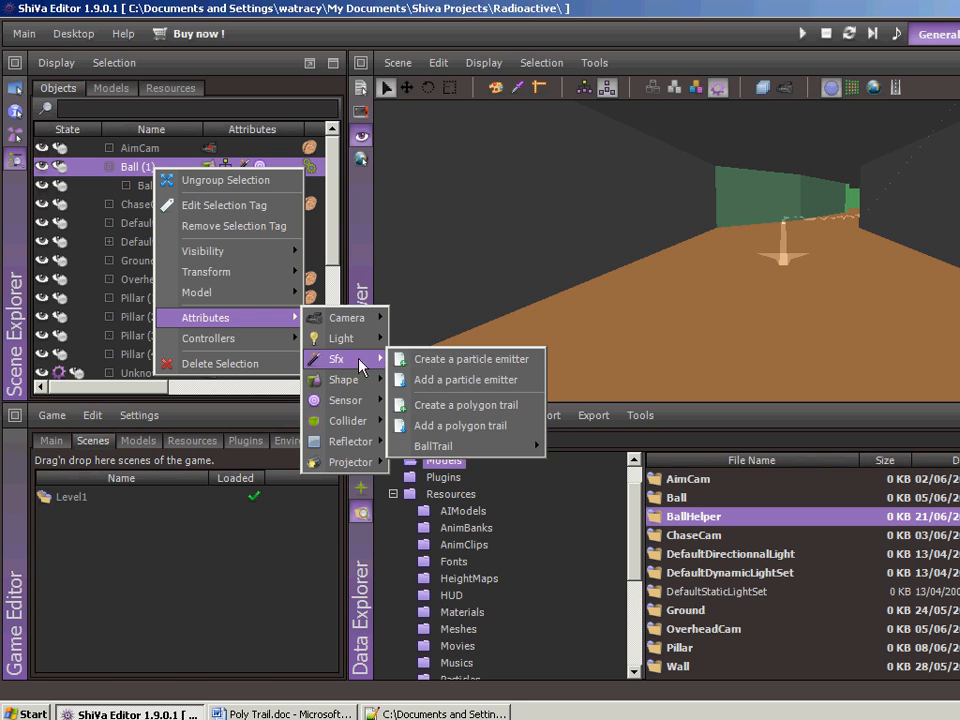
{"action": "mouse_move", "coordinate": [540, 446]}
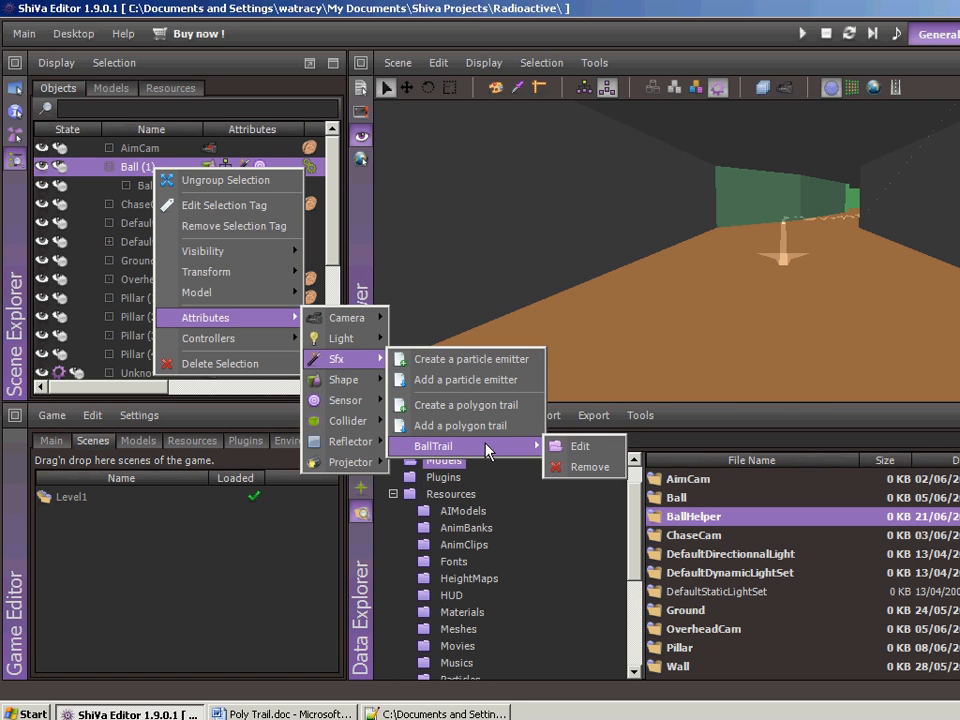
{"action": "left_click", "coordinate": [590, 465]}
{"action": "left_click", "coordinate": [554, 386]}
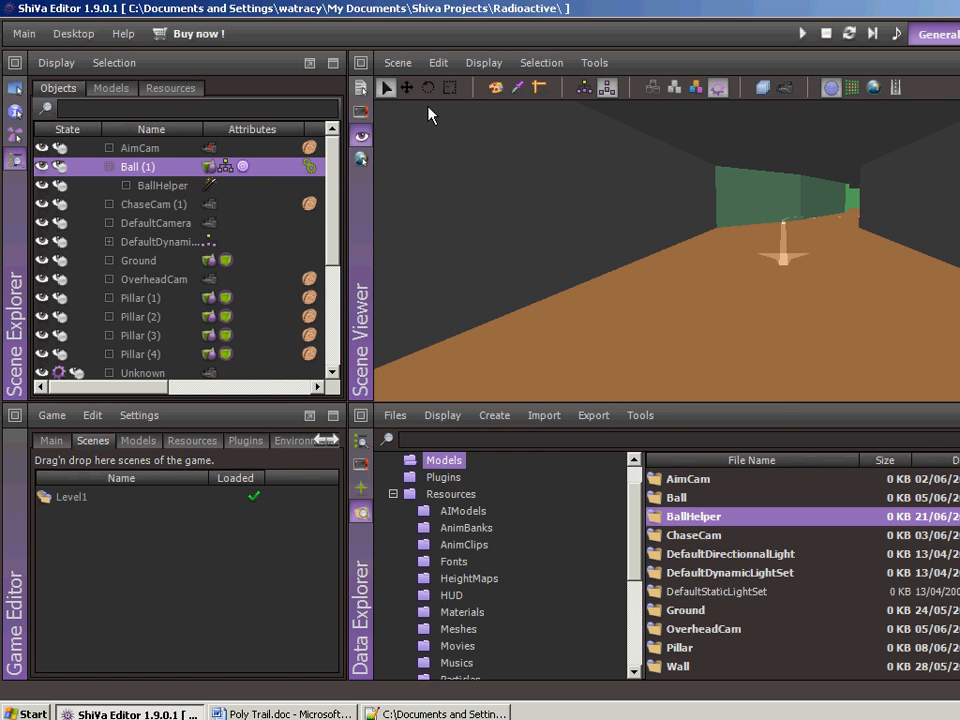
- Save the Level1 scene including the Ball object's changed Sfx attributes
{"action": "left_click", "coordinate": [390, 63]}
{"action": "left_click", "coordinate": [395, 113]}
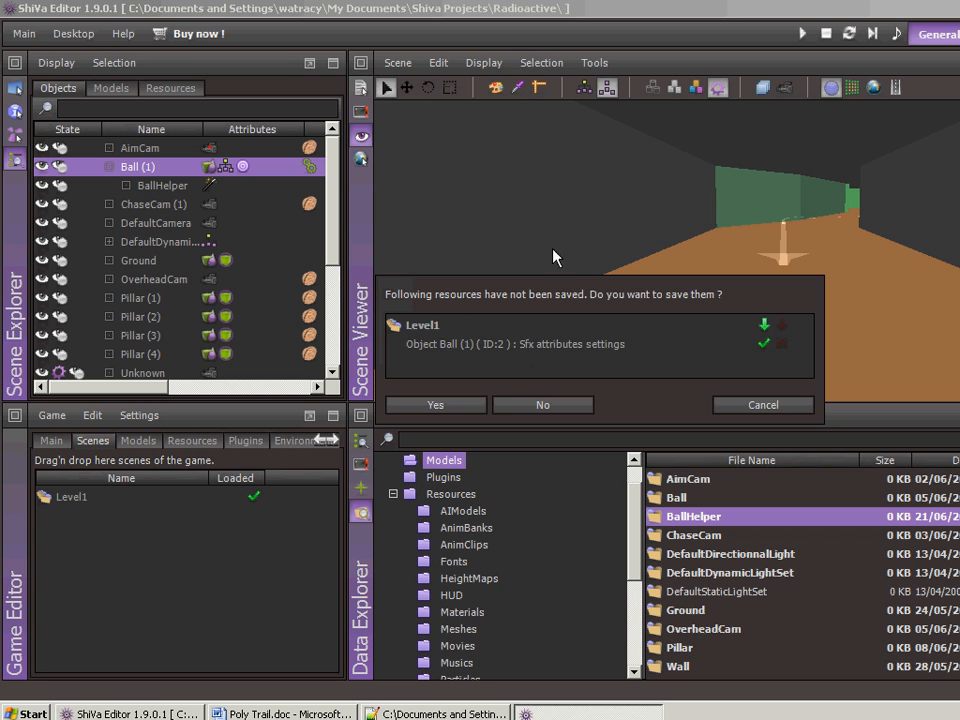
{"action": "left_click", "coordinate": [433, 404]}
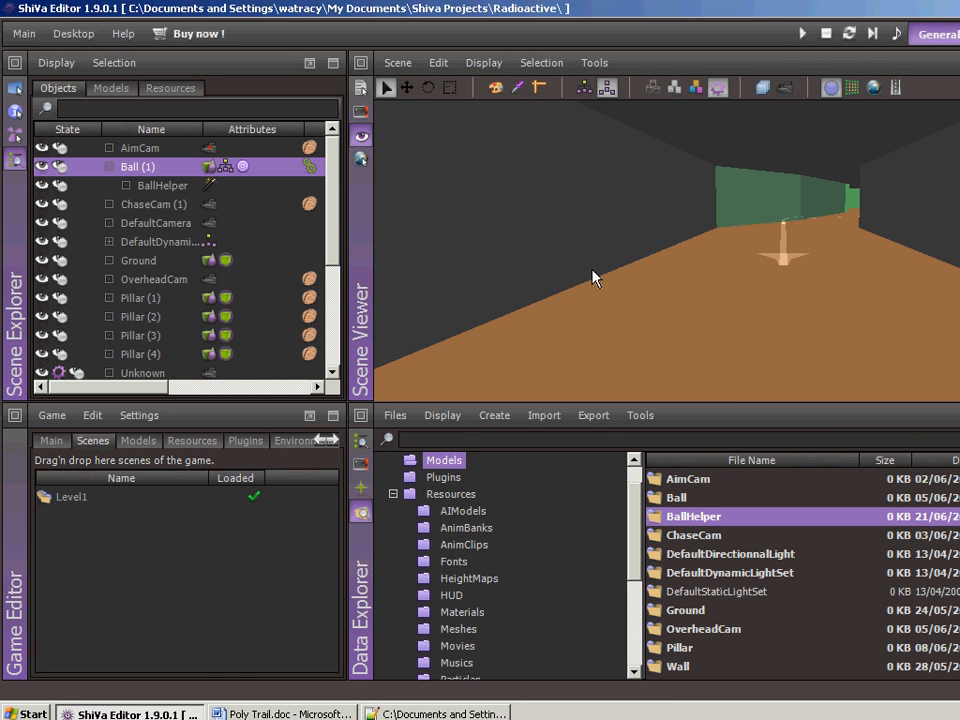
- Run the game again and send the ball through the level to examine the trail from BallHelper
{"action": "left_click", "coordinate": [630, 254]}
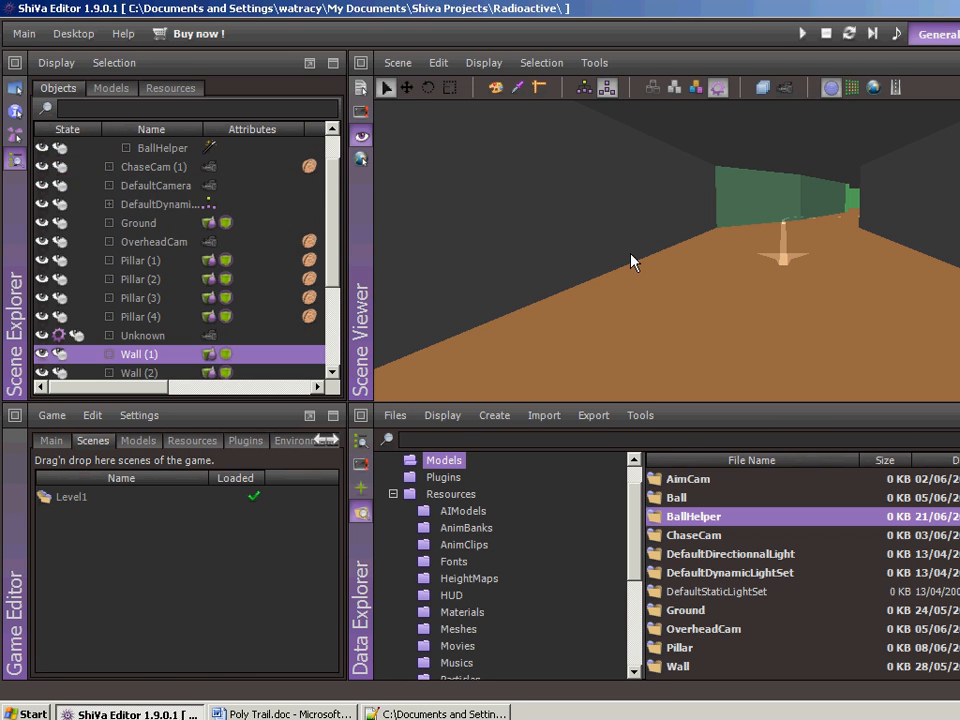
{"action": "key", "text": "F10"}
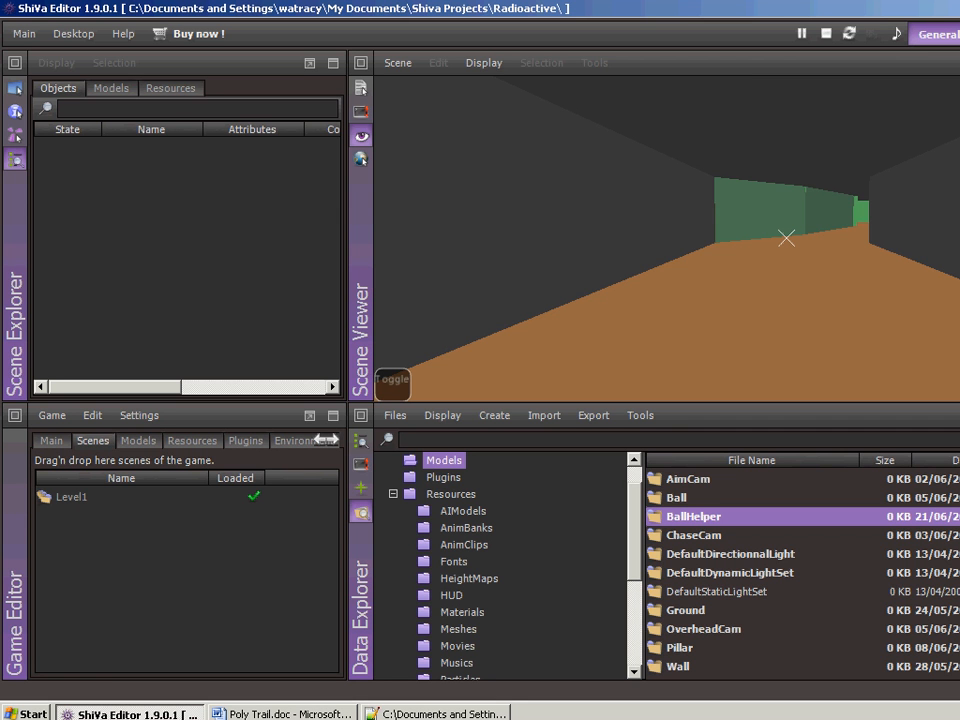
{"action": "key", "text": "space"}
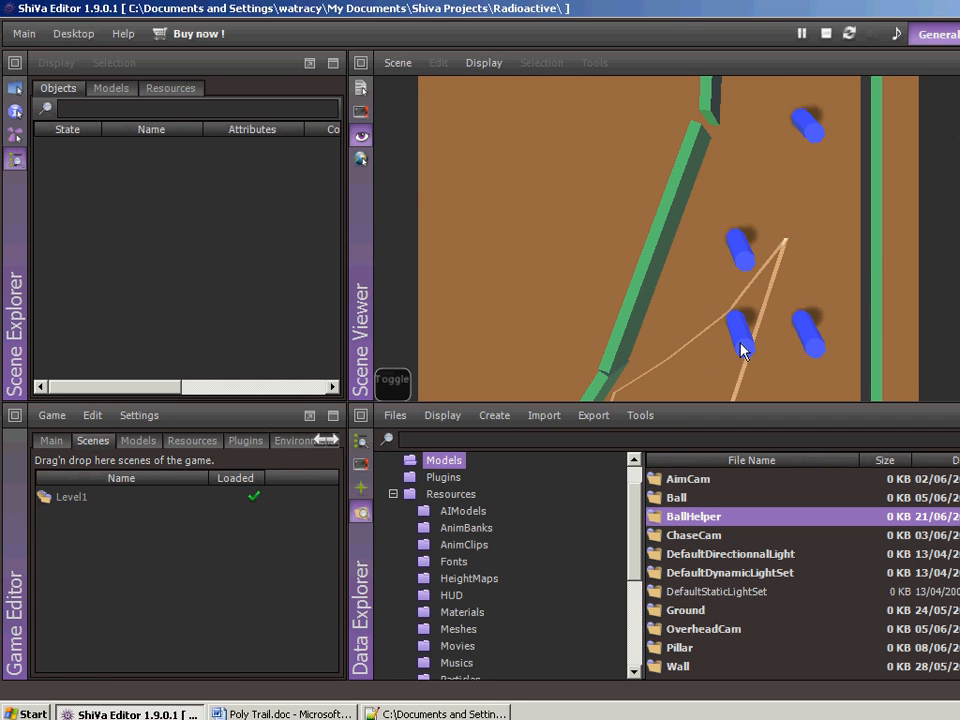
- Shift a pillar in the running game, launch the ball to examine its trail, and stop the game
{"action": "left_click_drag", "start_coordinate": [740, 342], "coordinate": [712, 353]}
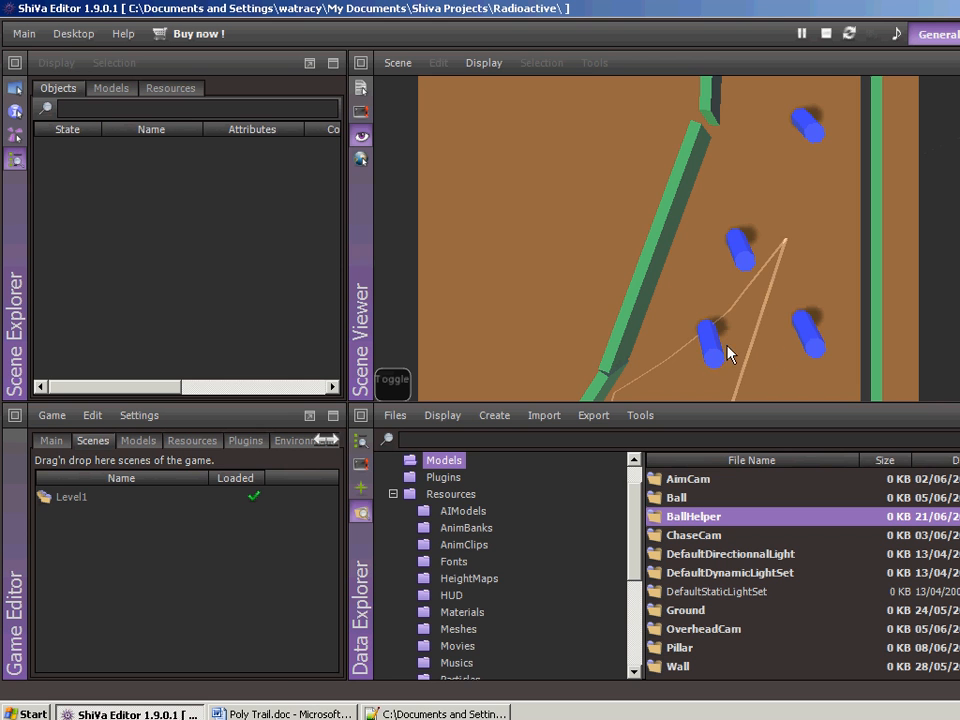
{"action": "key", "text": "space"}
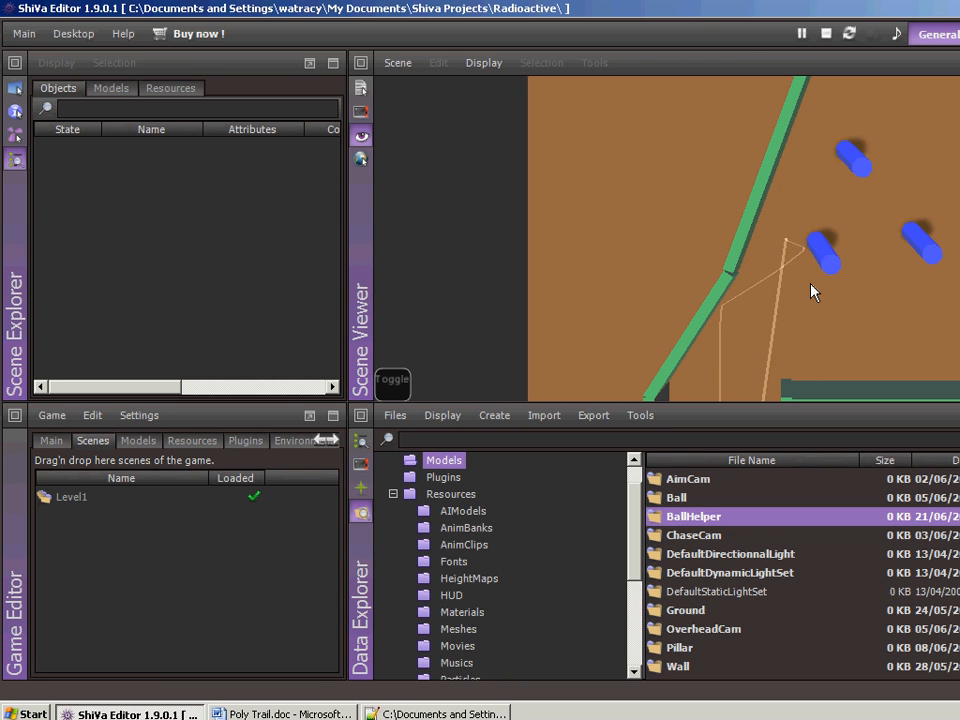
{"action": "key", "text": "Escape"}
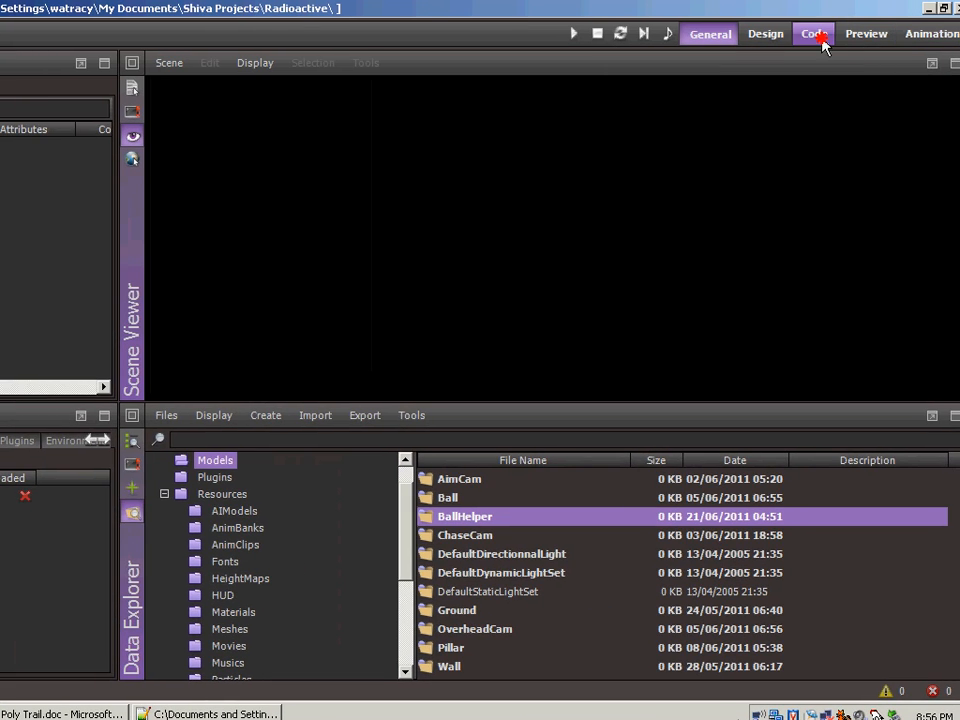
{"action": "left_click", "coordinate": [818, 36]}
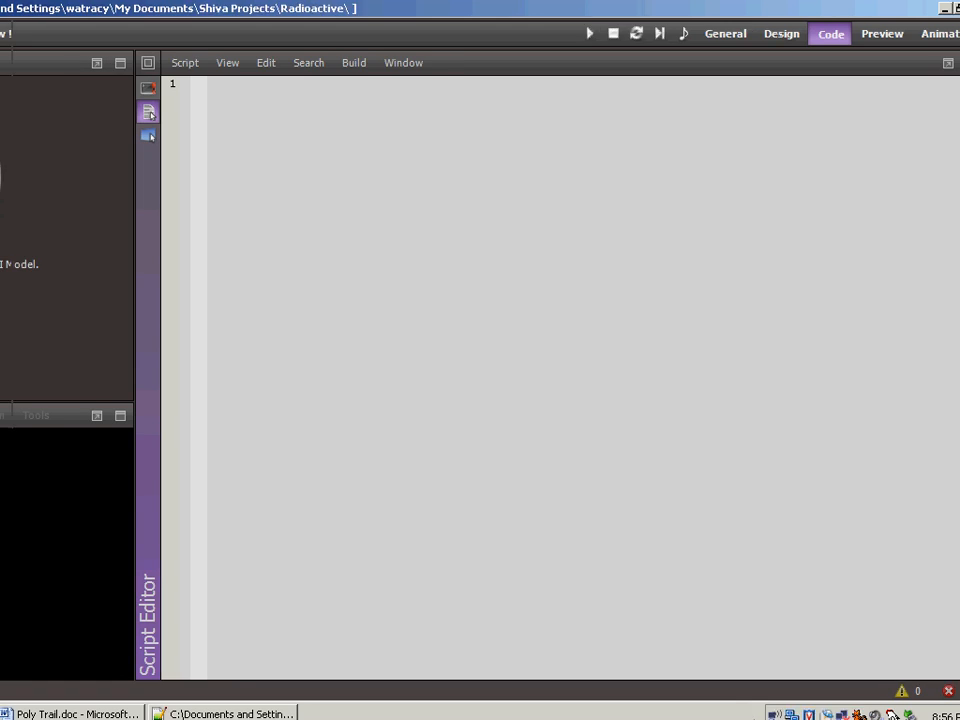
- Load the AimCamAI model for code editing and open its onEnterFrame handler
{"action": "left_click", "coordinate": [58, 190]}
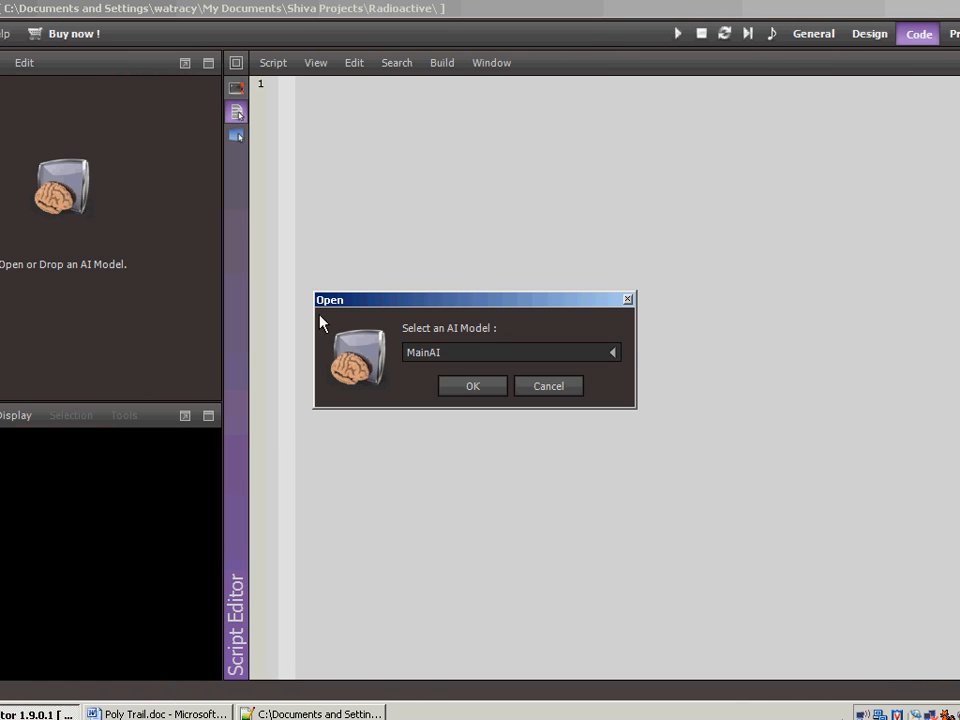
{"action": "left_click", "coordinate": [614, 355]}
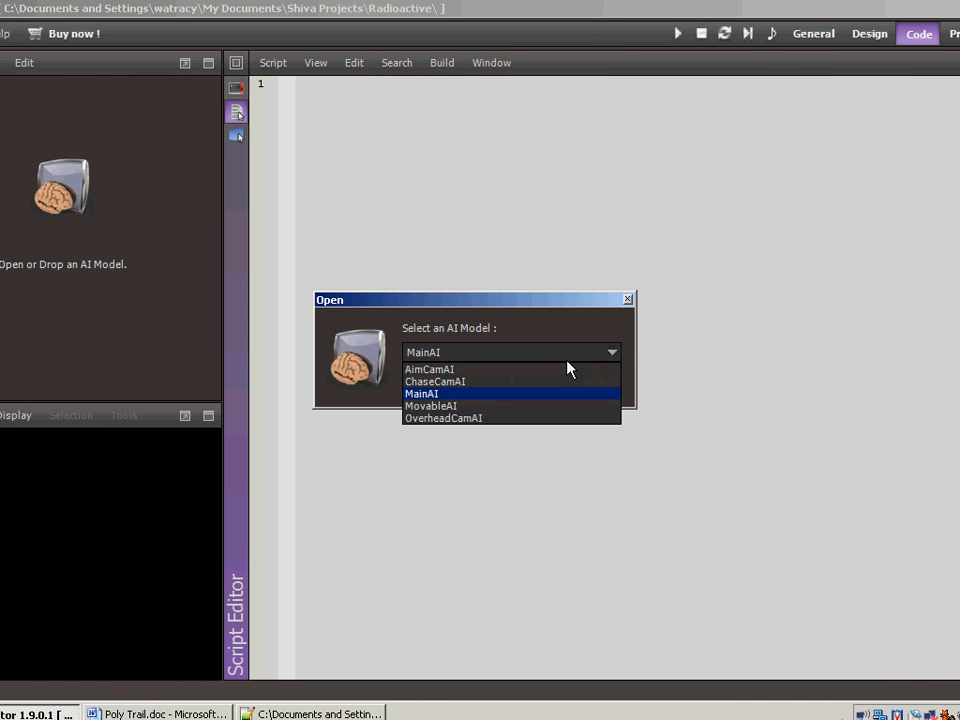
{"action": "left_click", "coordinate": [450, 369]}
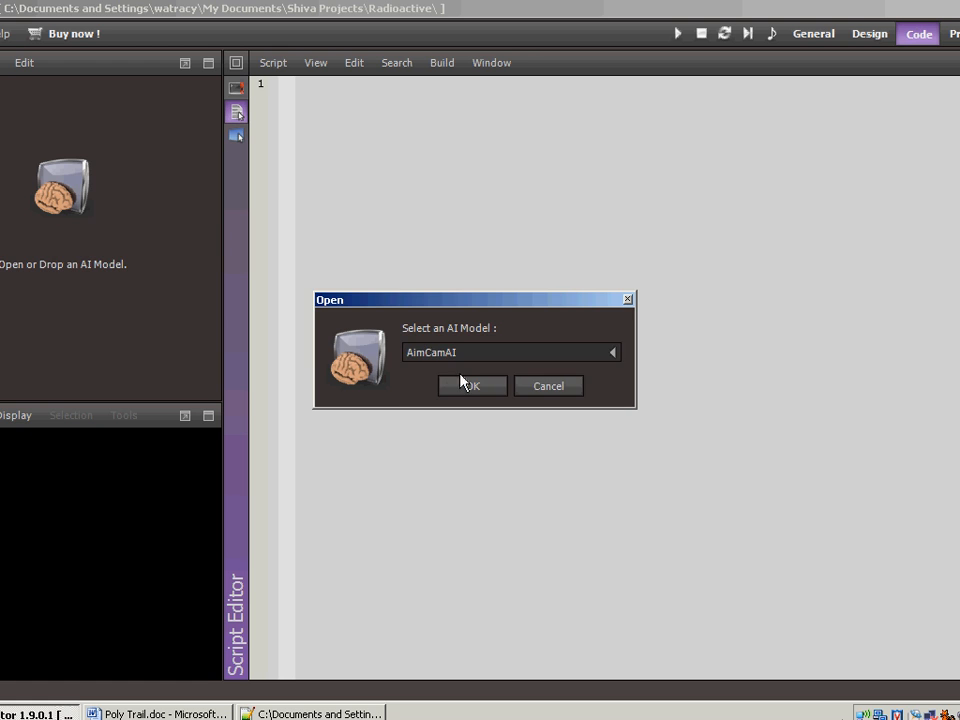
{"action": "left_click", "coordinate": [463, 385]}
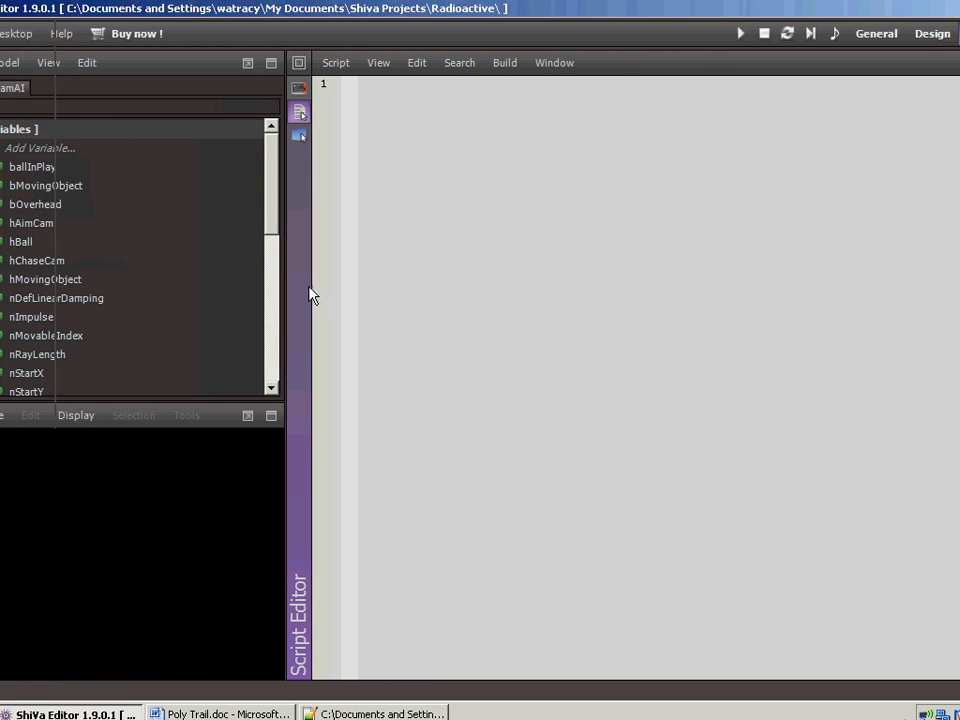
{"action": "scroll", "coordinate": [339, 276], "scroll_direction": "down", "scroll_amount": 6}
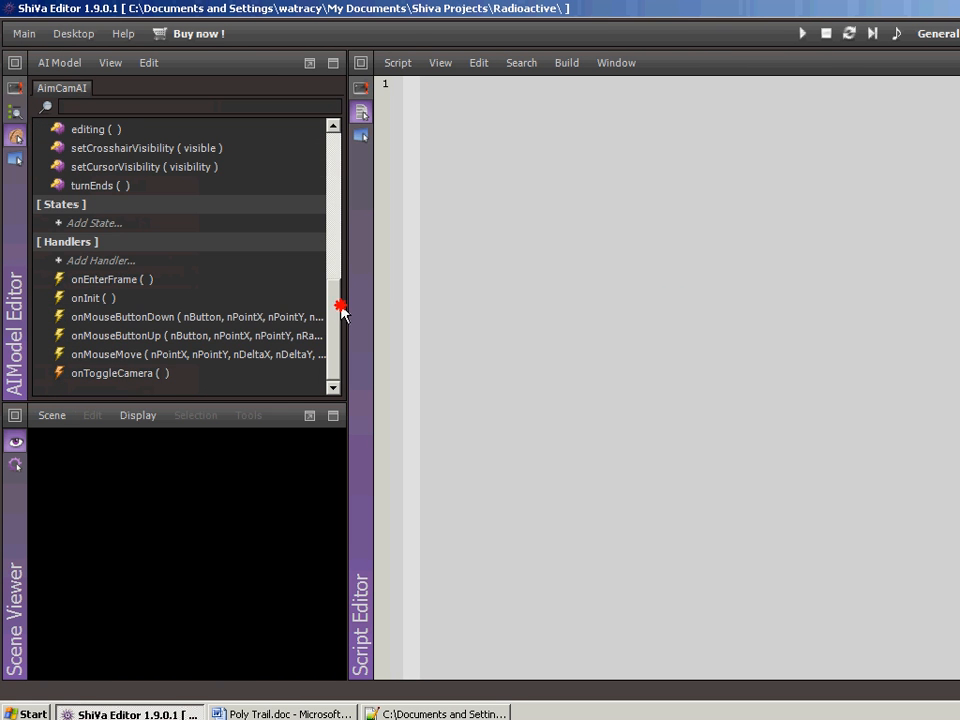
{"action": "double_click", "coordinate": [125, 280]}
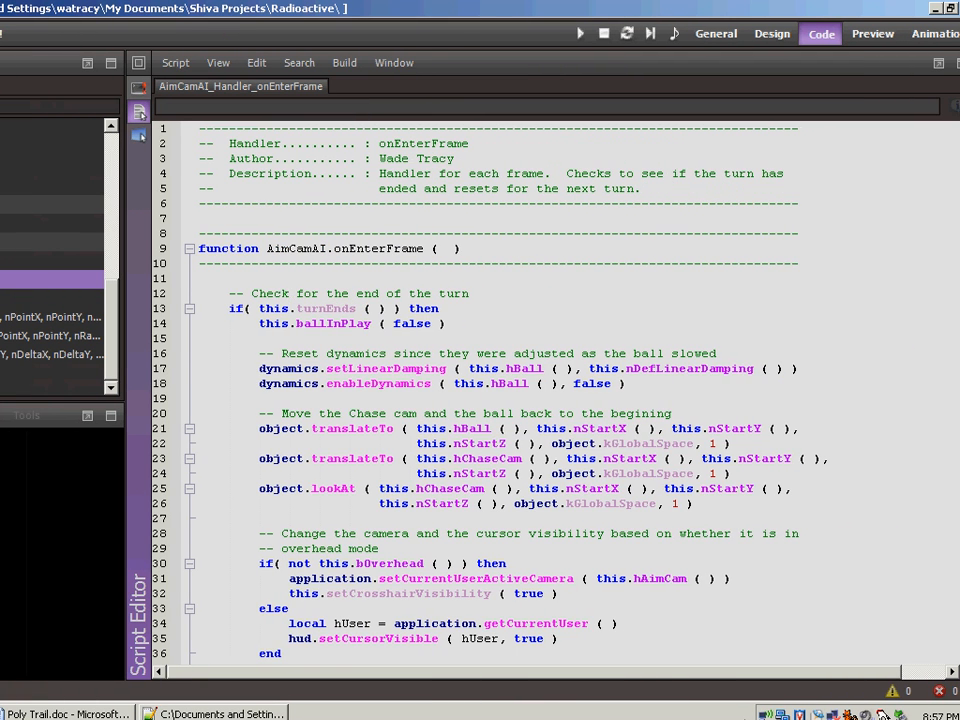
- Below the enableDynamics call in onEnterFrame, add sfx.stopAllTrails ( application.getCurrentUserSceneTaggedObject ( "BallHelper" ) )
{"action": "scroll", "coordinate": [555, 390], "scroll_direction": "down", "scroll_amount": 2}
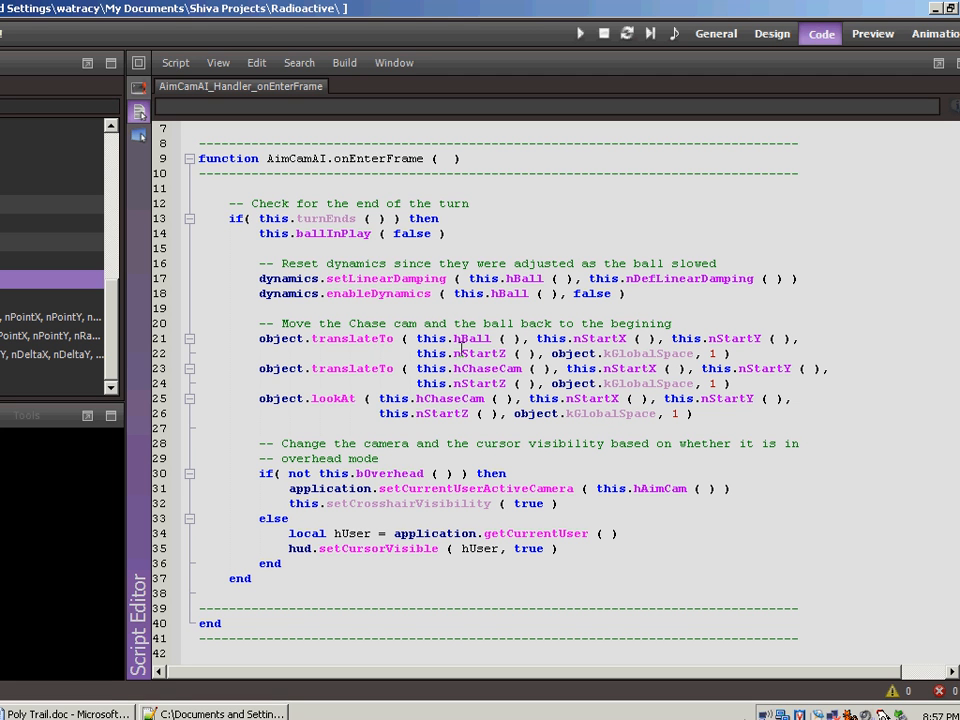
{"action": "left_click", "coordinate": [636, 293]}
{"action": "key", "text": "Return"}
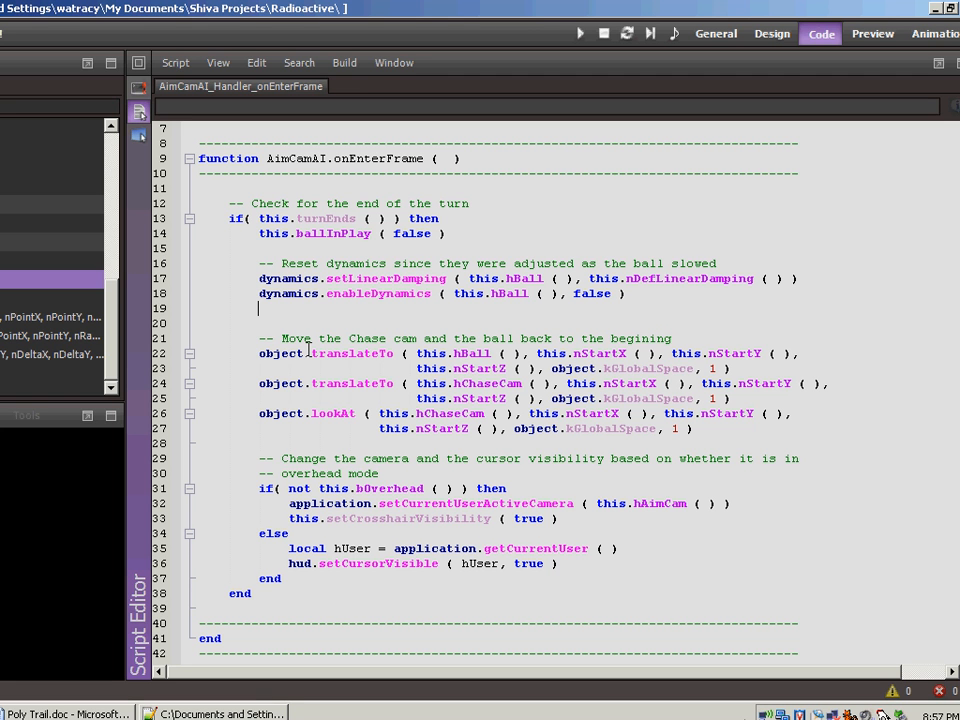
{"action": "type", "text": "sfx.startAllTrails ( application.getCurrentUserSceneTaggedObject ( \"BallHelper\" ) )"}
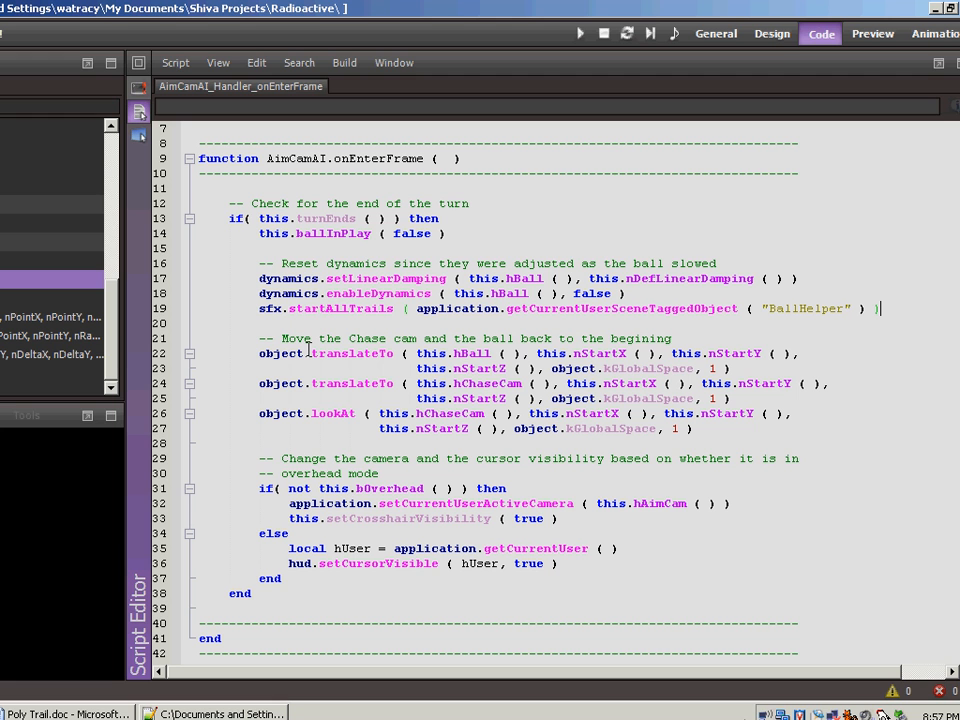
{"action": "left_click", "coordinate": [326, 309]}
{"action": "left_click", "coordinate": [349, 309]}
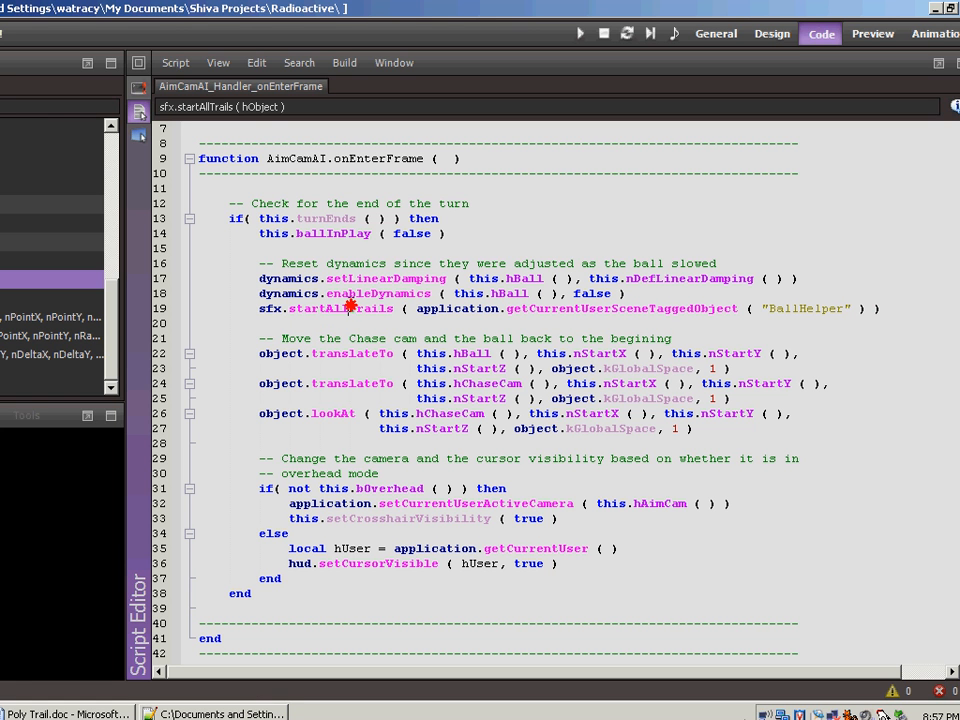
{"action": "left_click", "coordinate": [322, 304]}
{"action": "key", "text": "BackSpace"}
{"action": "key", "text": "BackSpace"}
{"action": "key", "text": "BackSpace"}
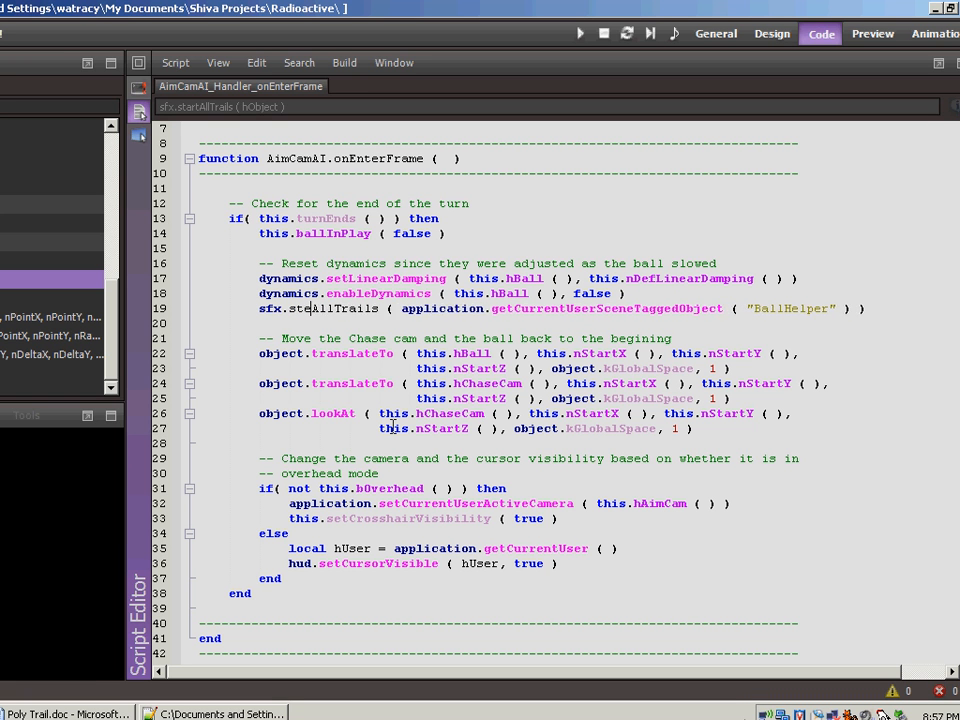
{"action": "type", "text": "op"}
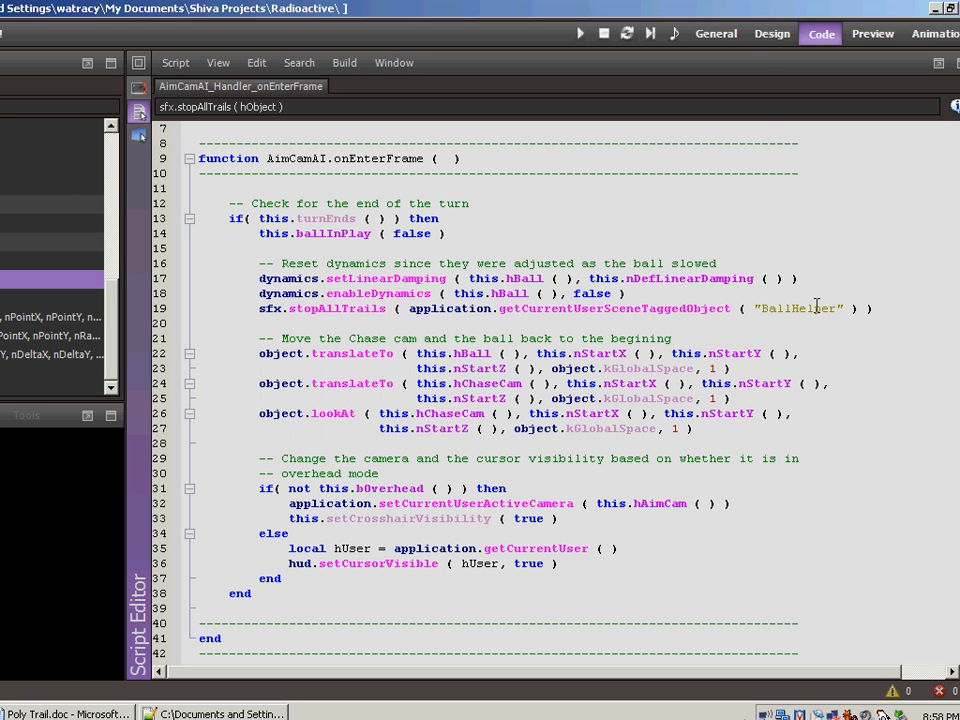
- Tag only the helper object under Ball (1) as BallHelper and save the Level1 scene
{"action": "left_click", "coordinate": [735, 37]}
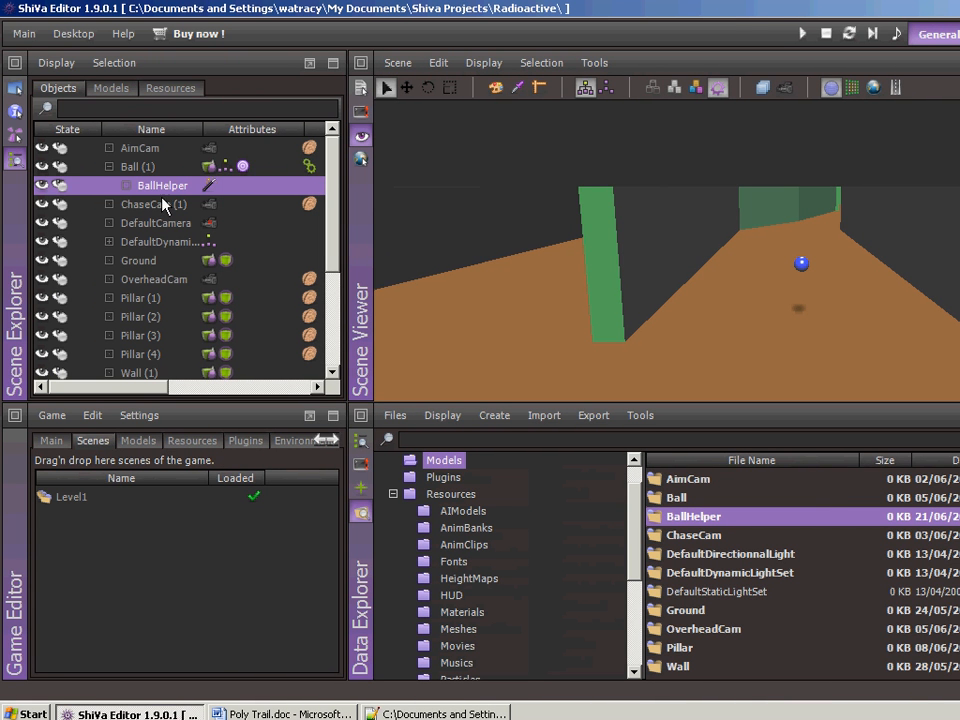
{"action": "left_click", "coordinate": [138, 168]}
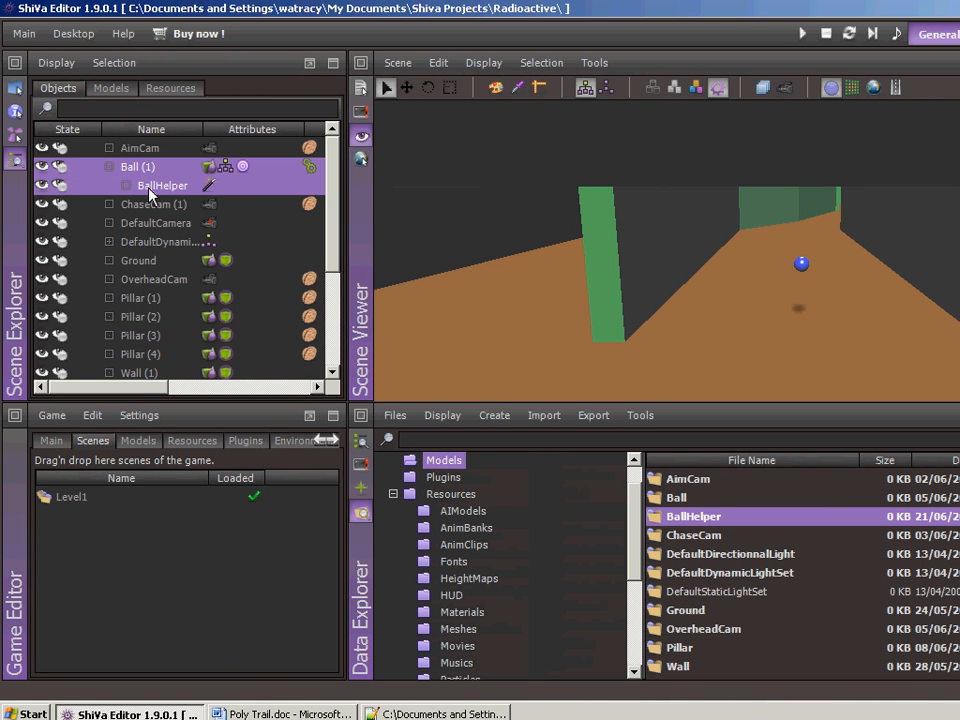
{"action": "left_click", "coordinate": [179, 187]}
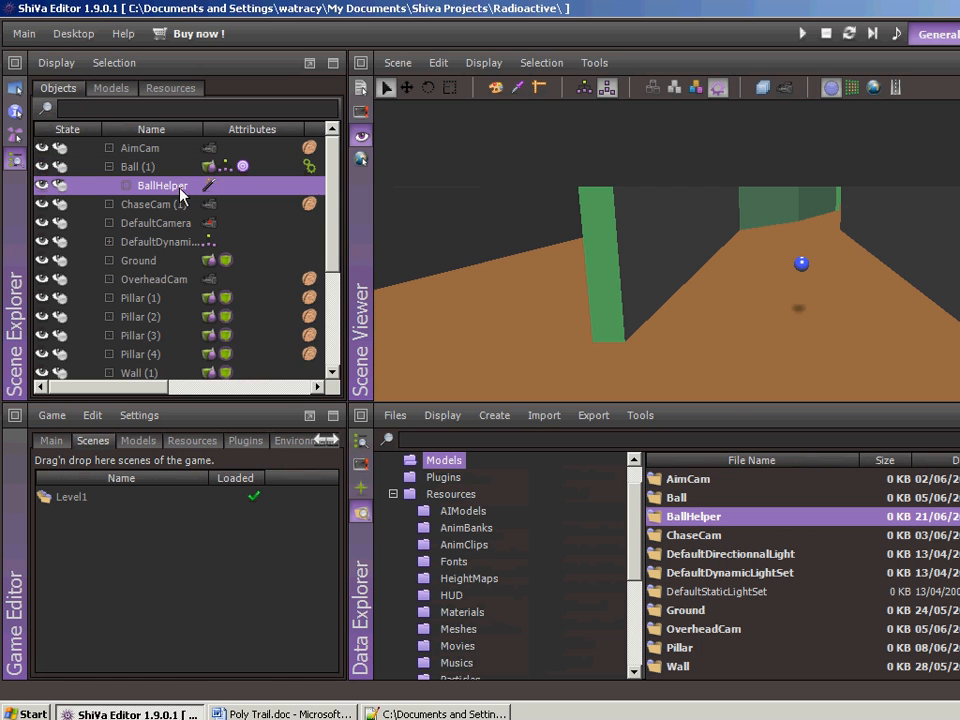
{"action": "right_click", "coordinate": [179, 187]}
{"action": "left_click", "coordinate": [245, 247]}
{"action": "type", "text": "Ba"}
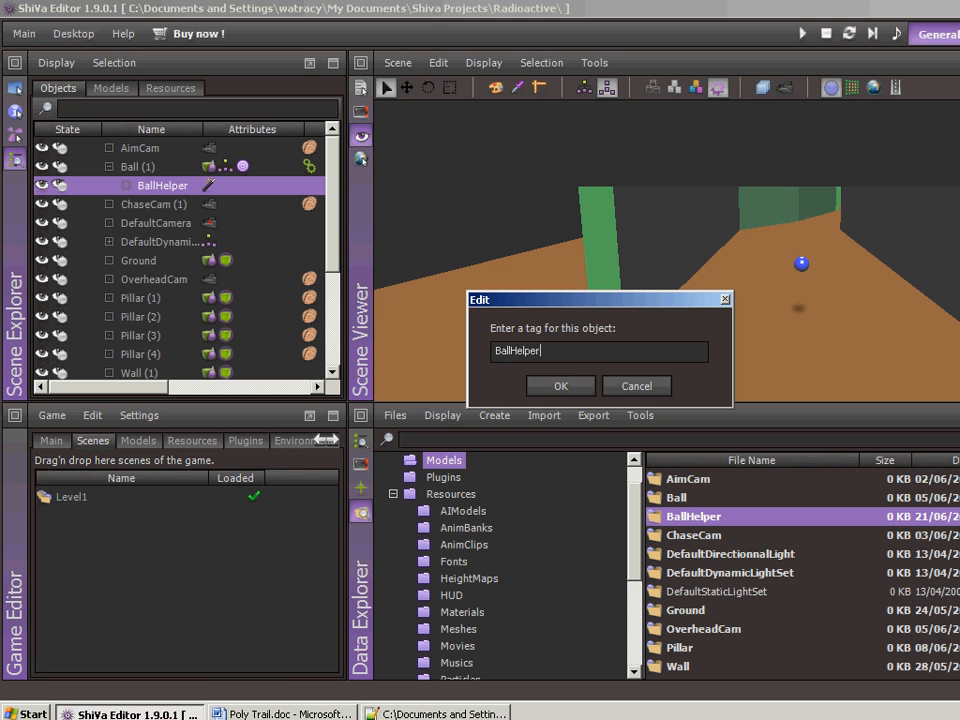
{"action": "type", "text": "llHelper"}
{"action": "left_click", "coordinate": [560, 386]}
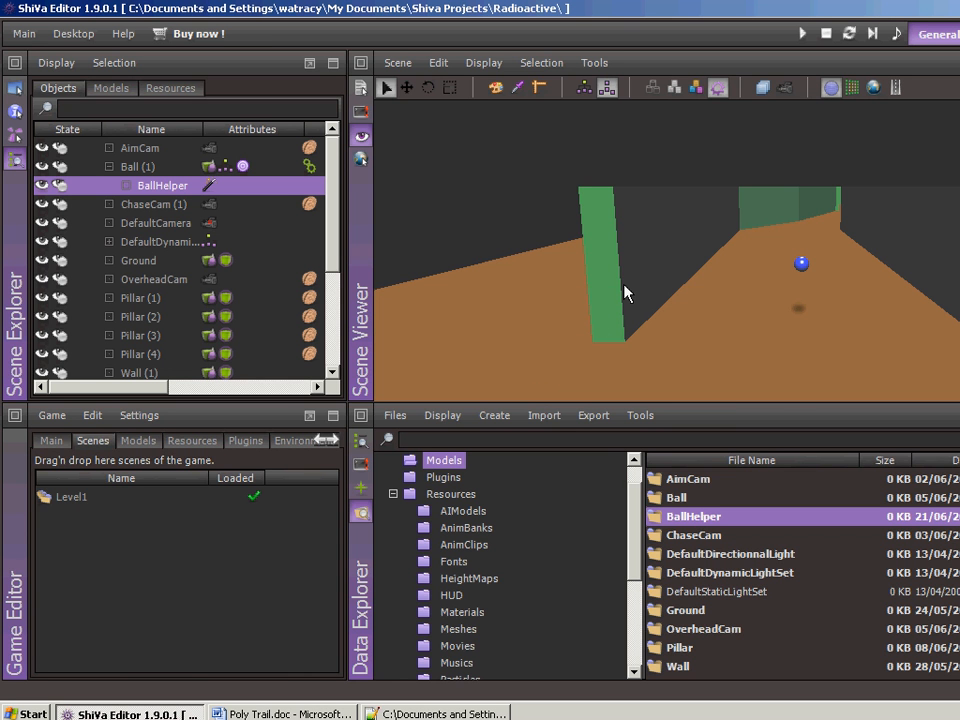
{"action": "left_click", "coordinate": [398, 63]}
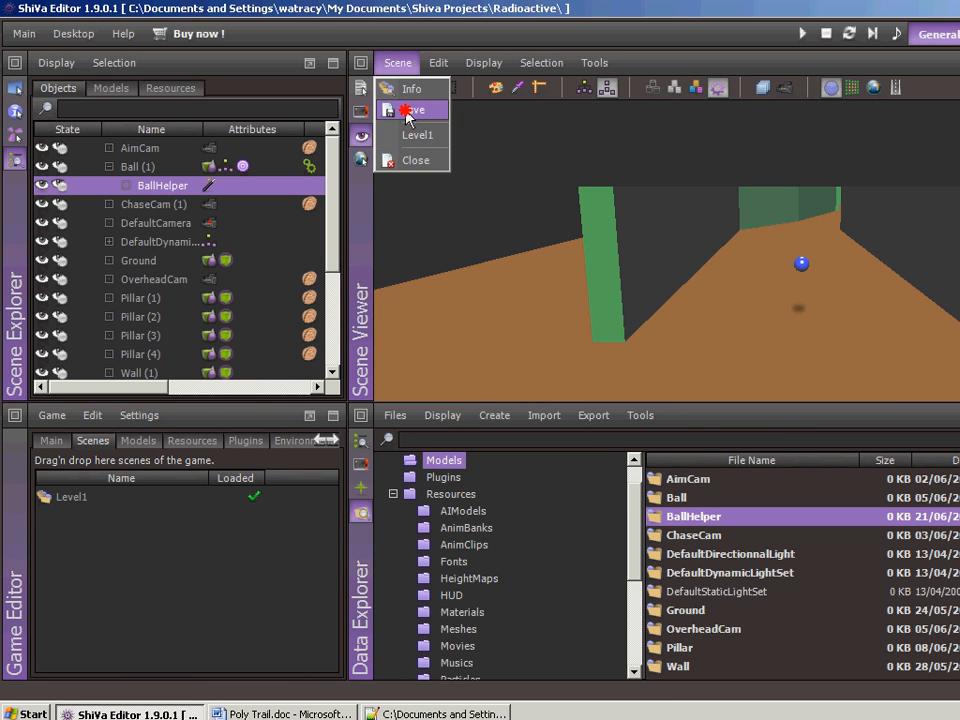
{"action": "left_click", "coordinate": [394, 107]}
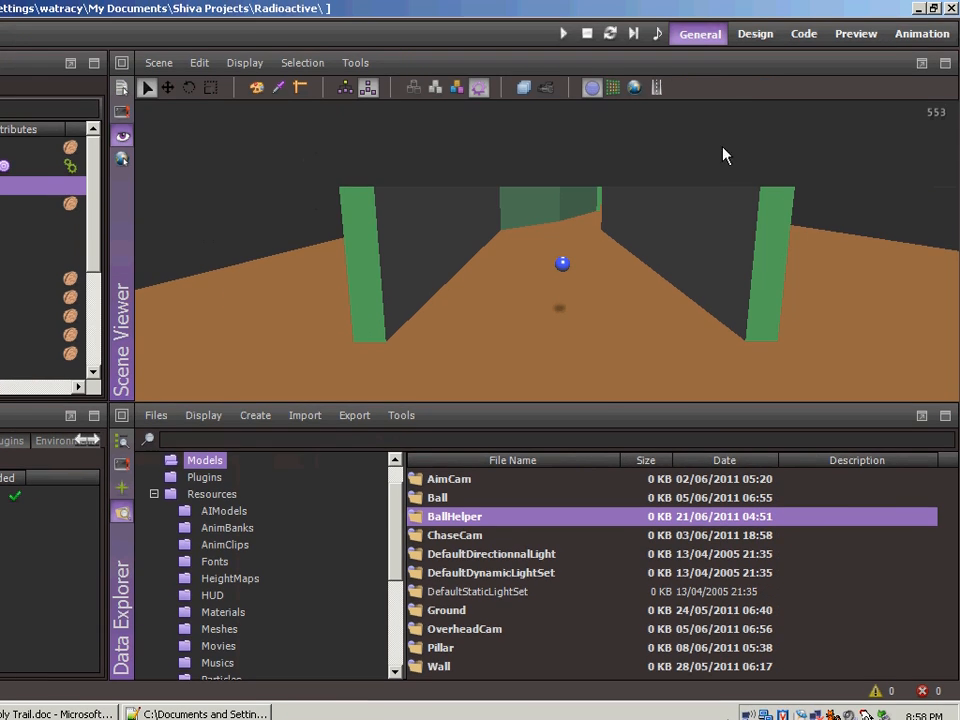
- Open AimCamAI's onMouseButtonDown handler at the branch that launches the ball
{"action": "left_click", "coordinate": [805, 34]}
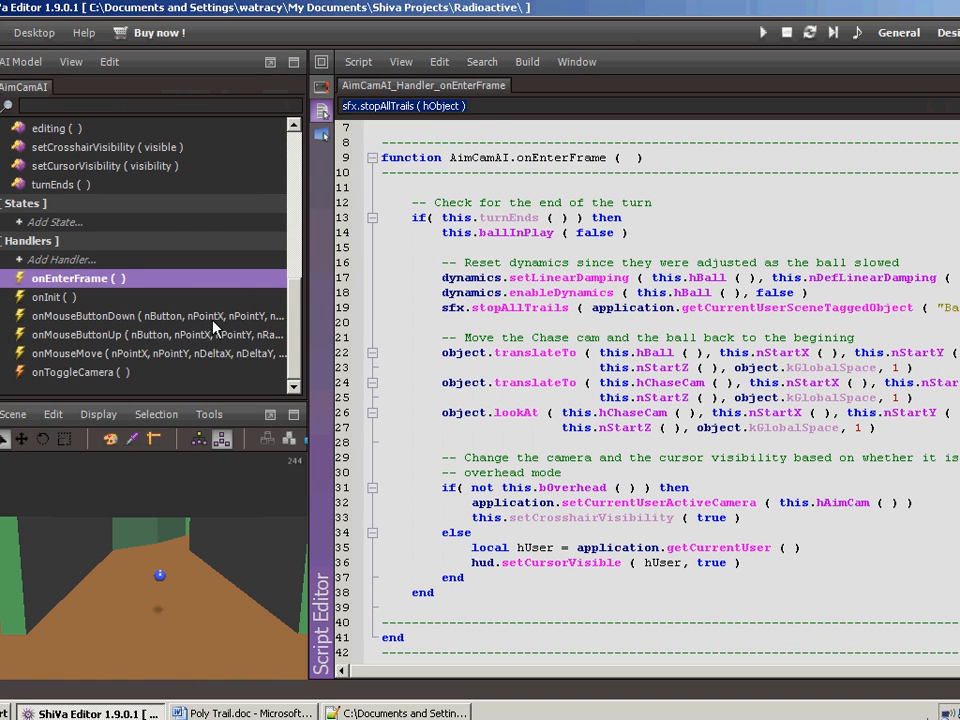
{"action": "double_click", "coordinate": [150, 316]}
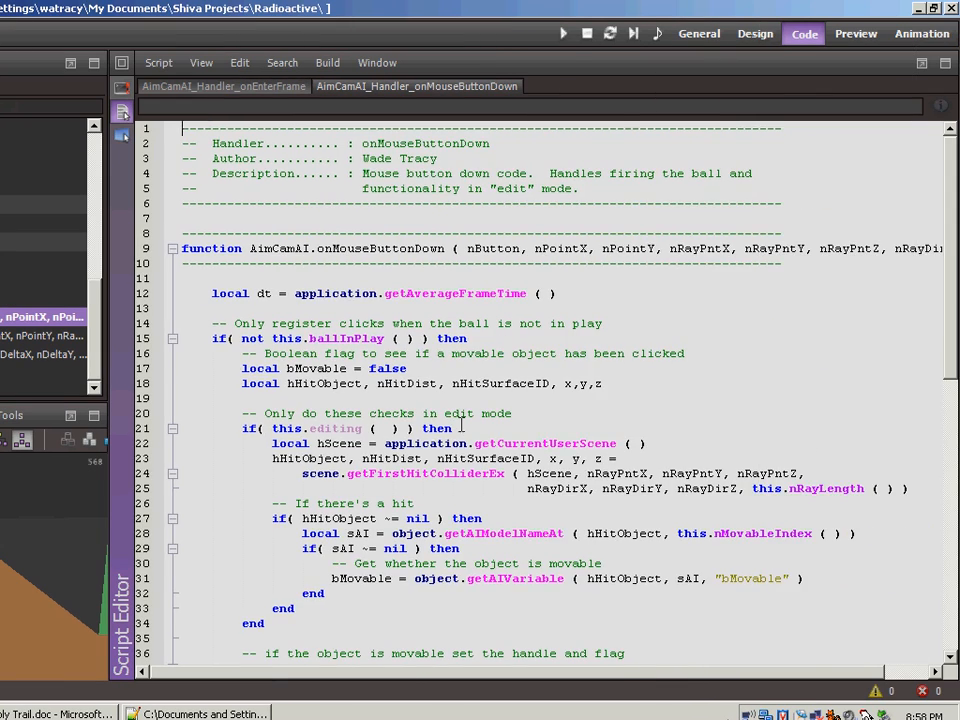
{"action": "scroll", "coordinate": [660, 427], "scroll_direction": "down", "scroll_amount": 6}
{"action": "scroll", "coordinate": [460, 427], "scroll_direction": "down", "scroll_amount": 3}
{"action": "scroll", "coordinate": [278, 285], "scroll_direction": "down", "scroll_amount": 4}
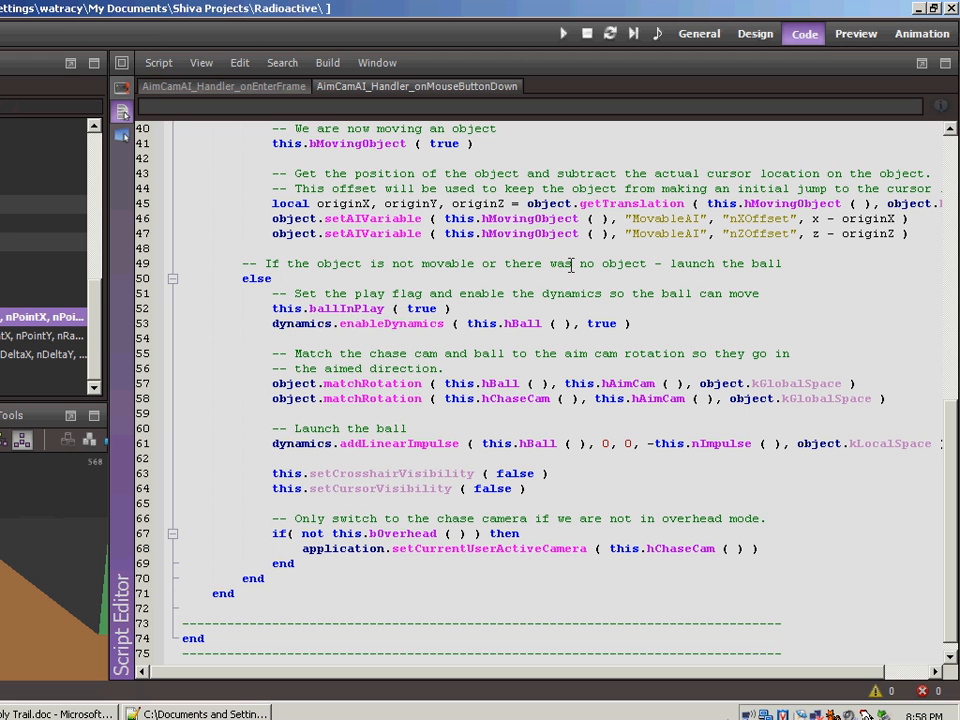
- Insert an sfx.startAllTrails call on a new line below the enableDynamics call in the launch branch
{"action": "left_click", "coordinate": [640, 324]}
{"action": "key", "text": "Return"}
{"action": "type", "text": "sf"}
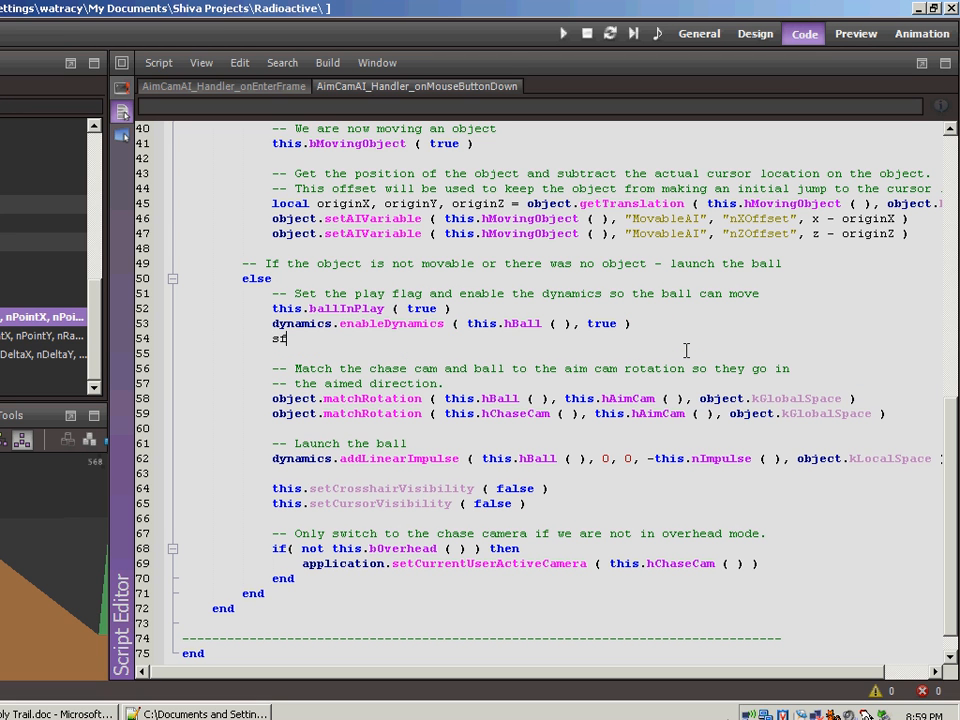
{"action": "type", "text": "x.star"}
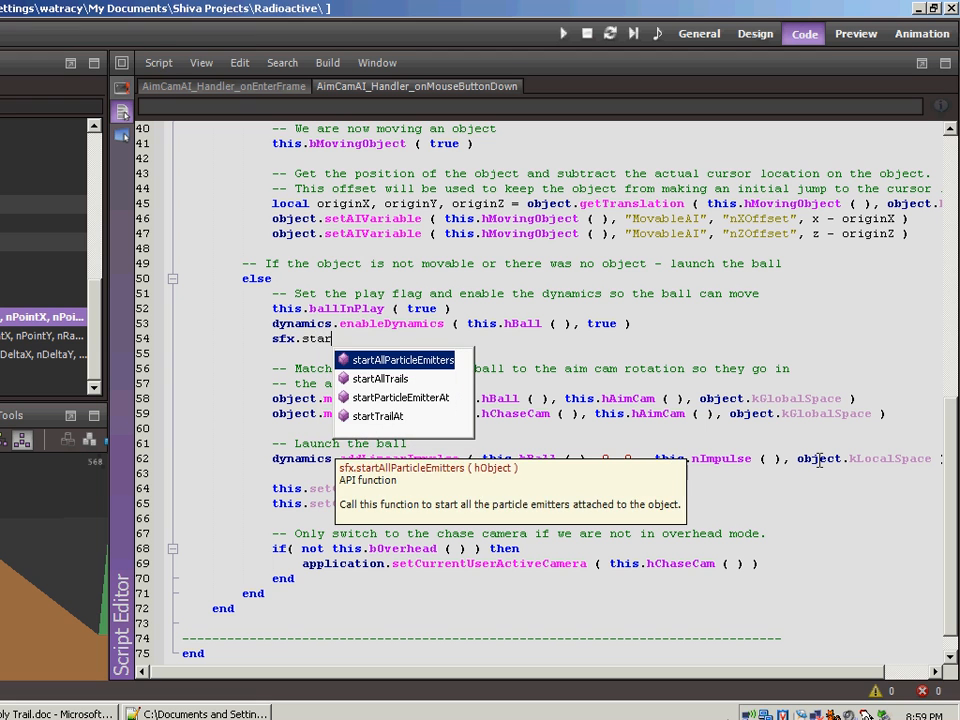
{"action": "key", "text": "Down"}
{"action": "key", "text": "Return"}
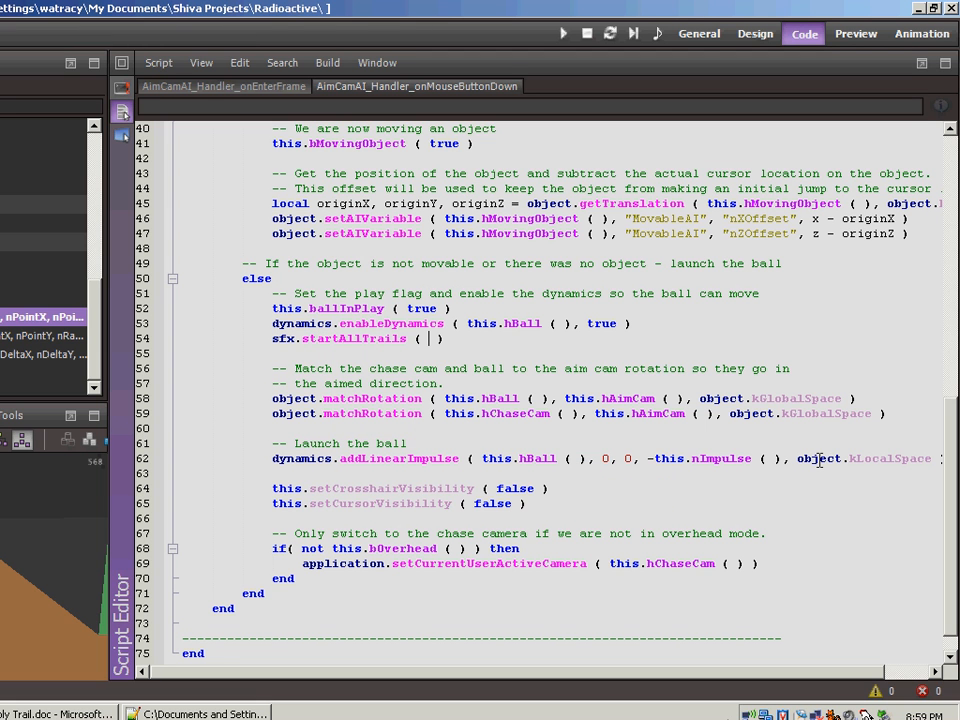
- Pass application.getCurrentUserSceneTaggedObject ( "BallHelper" ) to the startAllTrails call and return to the onEnterFrame script
{"action": "type", "text": "appli"}
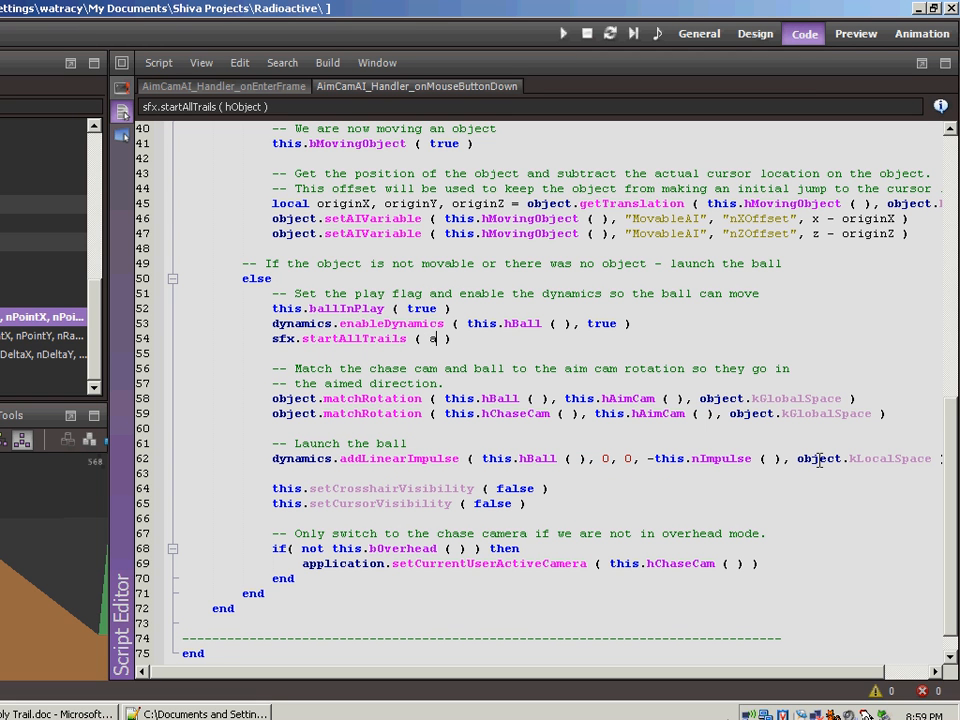
{"action": "type", "text": "cation"}
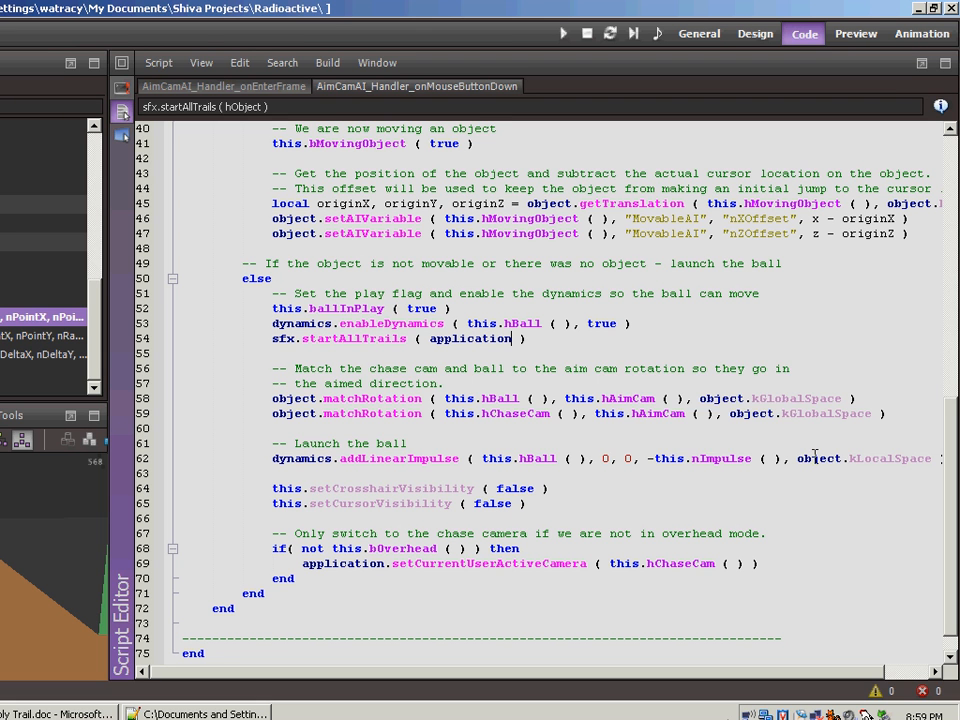
{"action": "type", "text": ".getCurrentUserSceneTaggedObject (  )"}
{"action": "key", "text": "Return"}
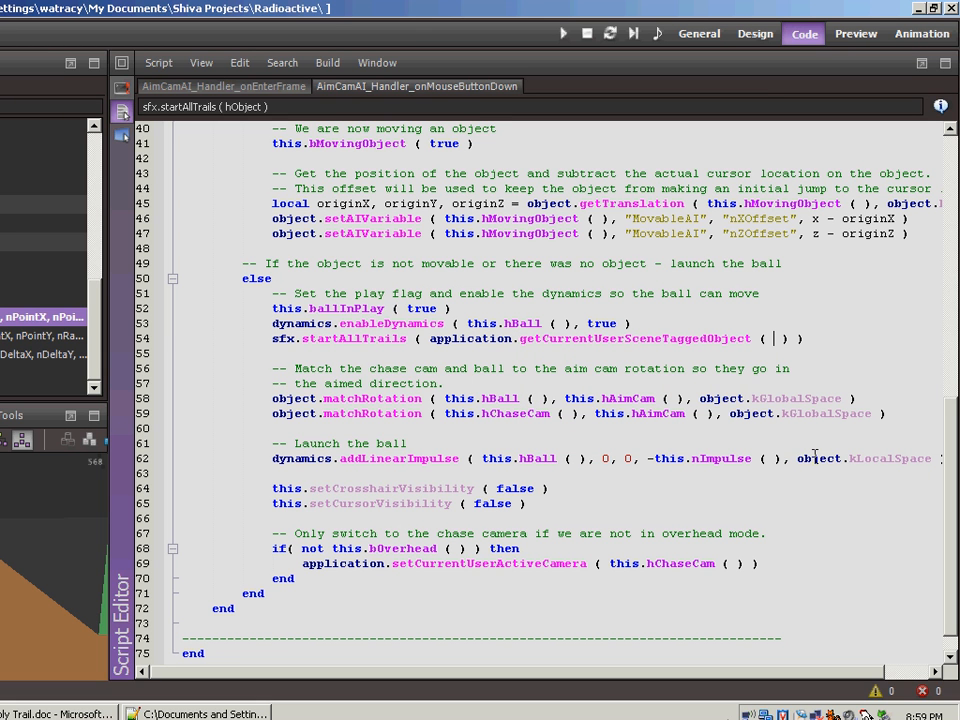
{"action": "type", "text": "\""}
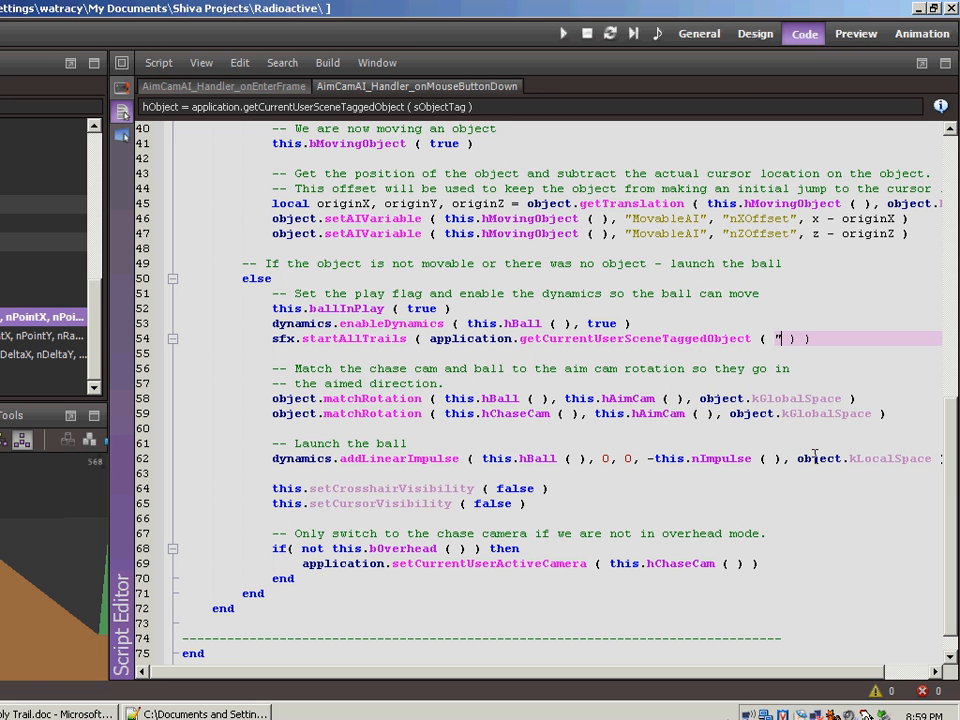
{"action": "type", "text": "BallHelper\""}
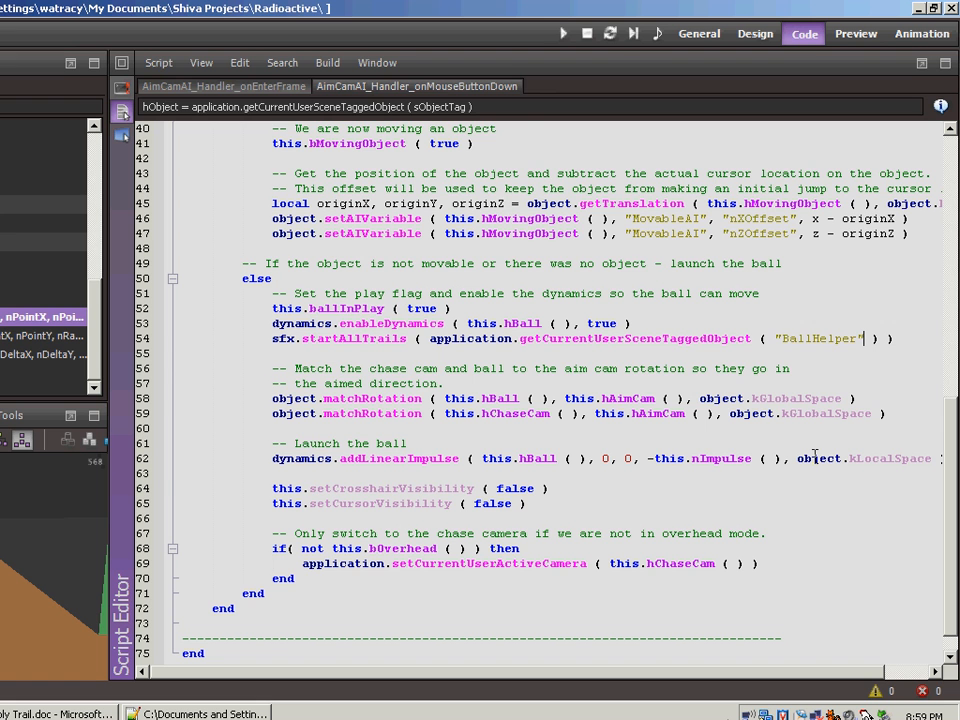
{"action": "left_click", "coordinate": [160, 86]}
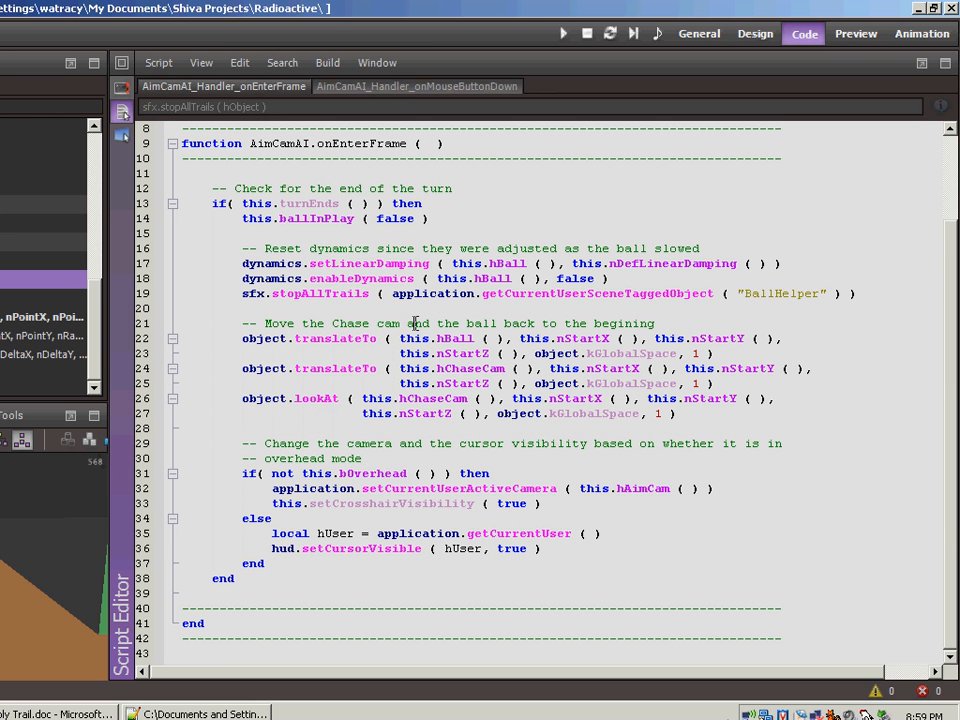
- Compile the modified AimCamAI scripts, run the game briefly from the General desktop and stop it
{"action": "key", "text": "F7"}
{"action": "left_click", "coordinate": [690, 36]}
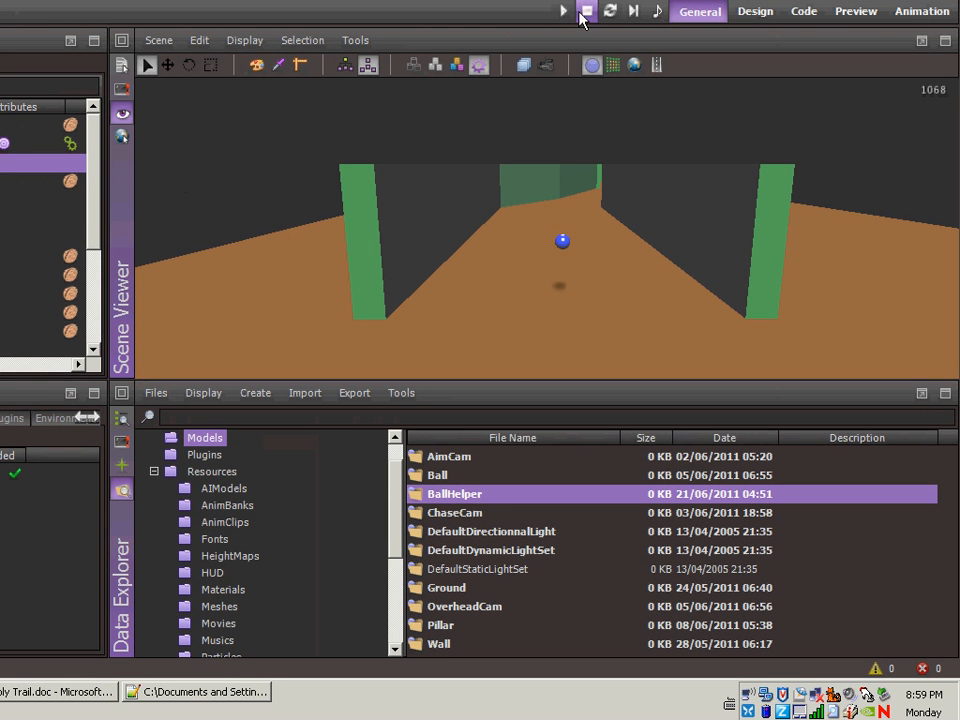
{"action": "left_click", "coordinate": [778, 17]}
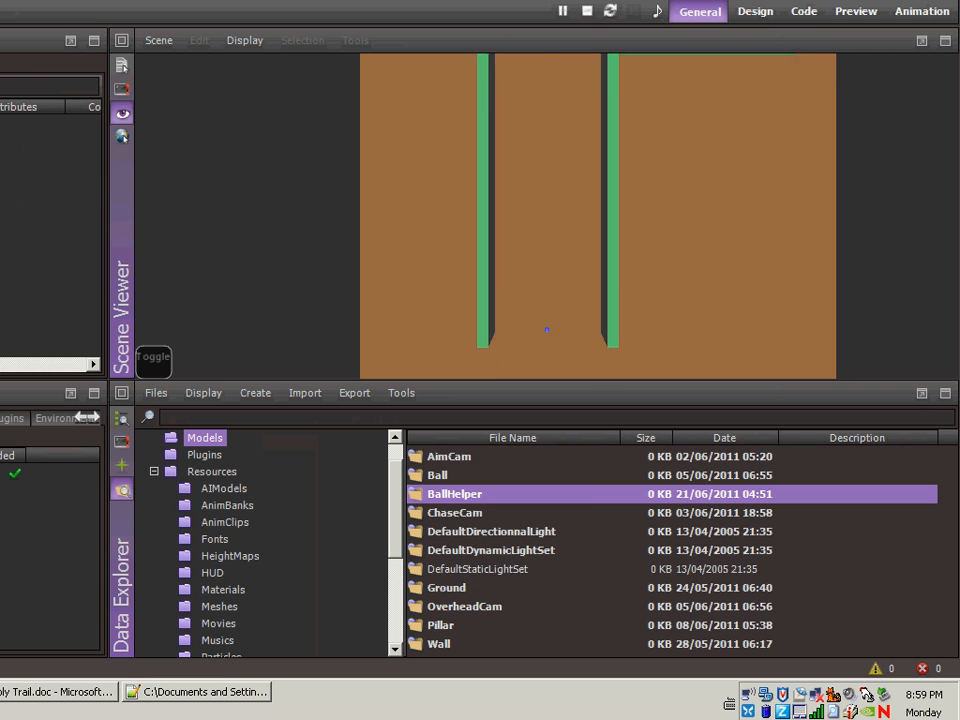
{"action": "left_click", "coordinate": [589, 17]}
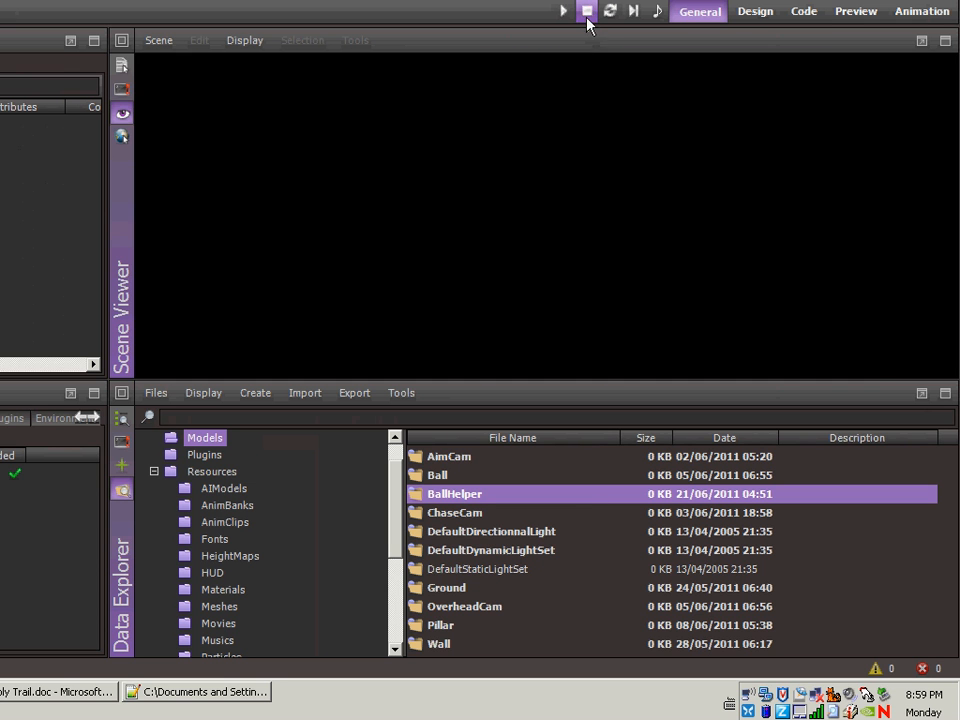
- Play the game again, toggle the camera view, launch the ball to test its trail, and stop the game
{"action": "left_click", "coordinate": [566, 13]}
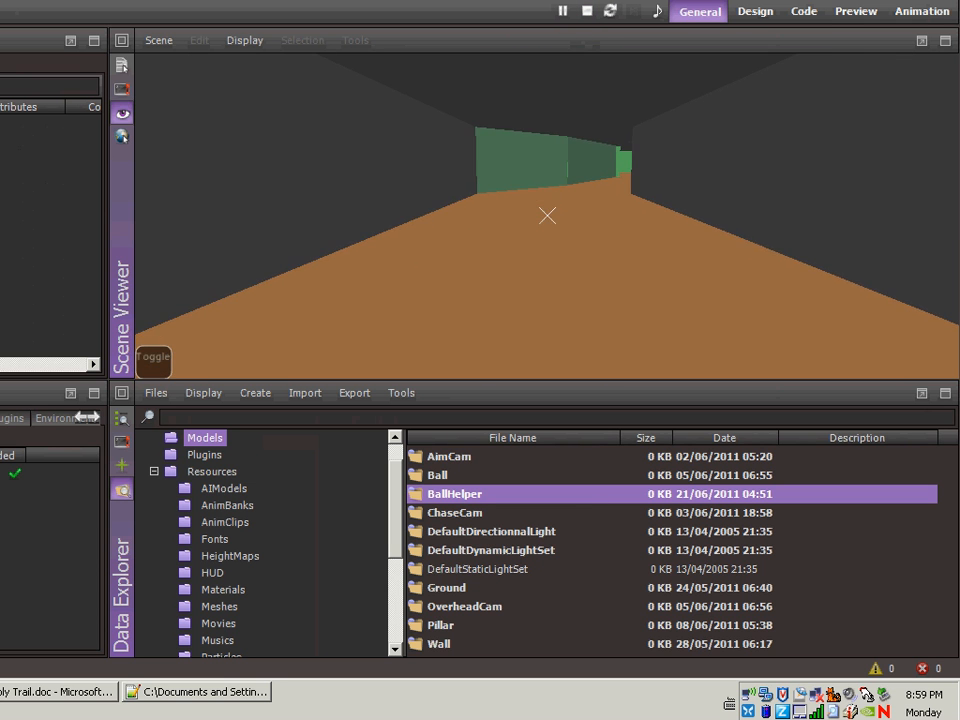
{"action": "key", "text": "space"}
{"action": "key", "text": "space"}
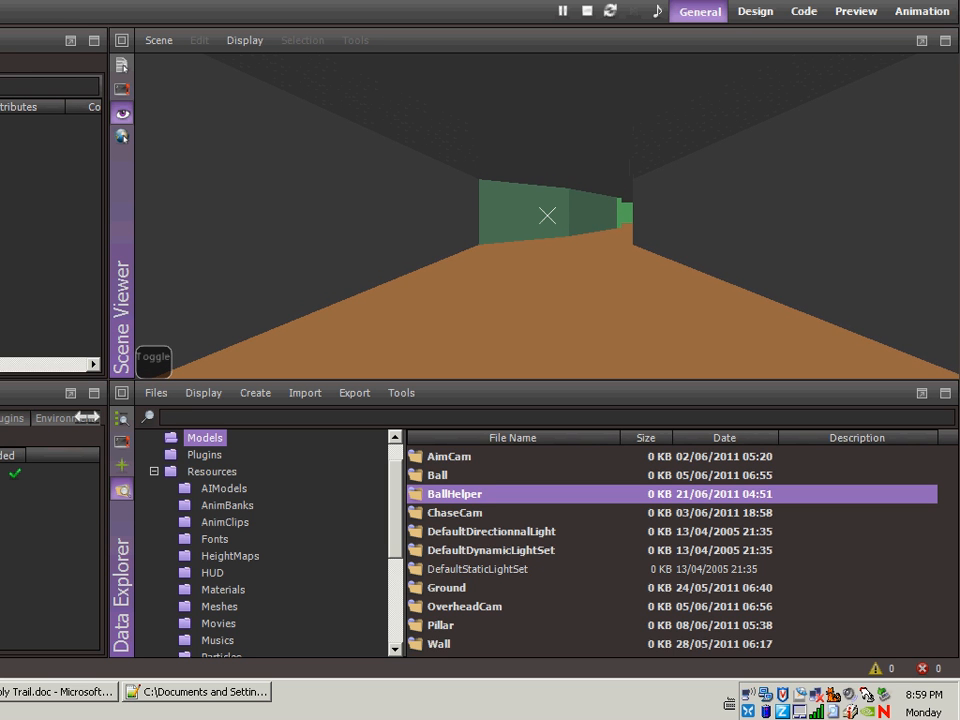
{"action": "left_click", "coordinate": [547, 215]}
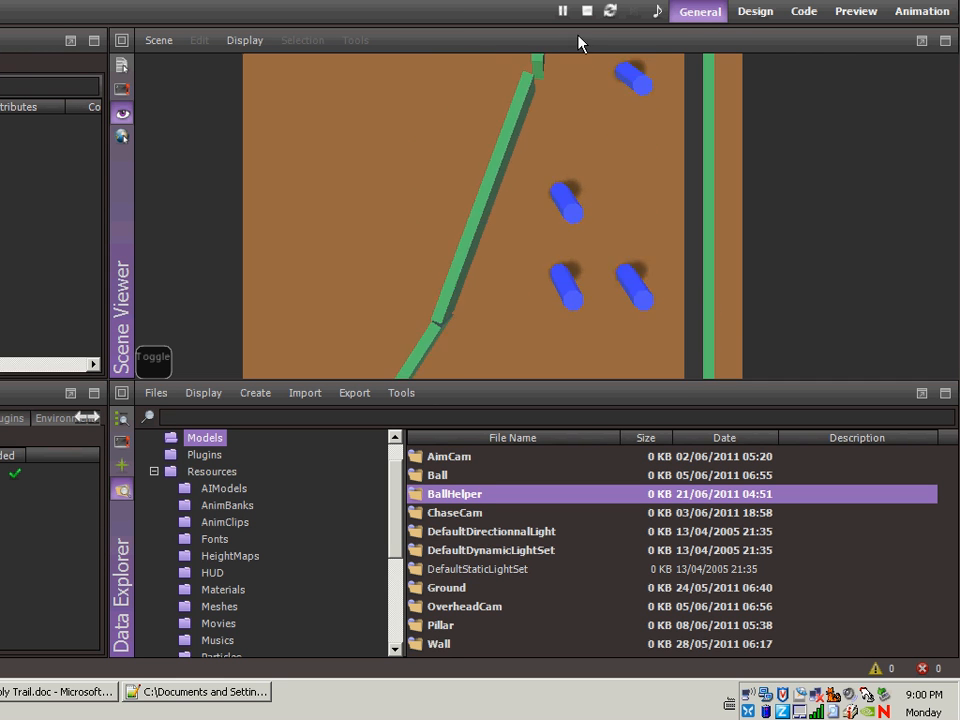
{"action": "left_click", "coordinate": [587, 11]}
- Change the sfx.stopAllTrails call on line 19 of AimCamAI's onEnterFrame script to sfx.pauseAllTrails
{"action": "left_click", "coordinate": [804, 11]}
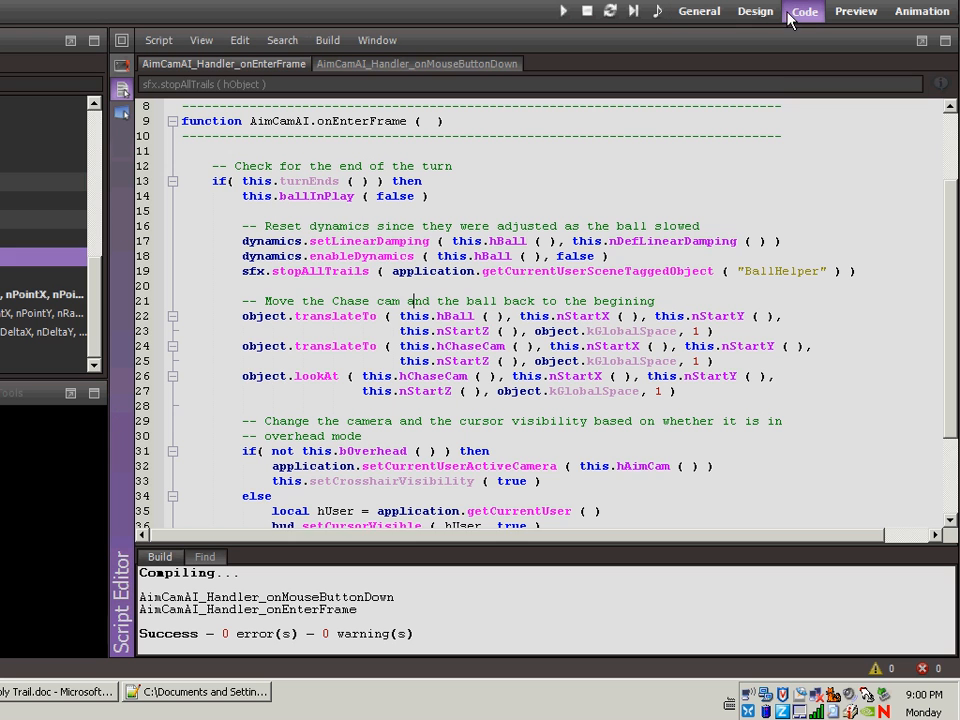
{"action": "left_click", "coordinate": [301, 271]}
{"action": "key", "text": "BackSpace"}
{"action": "key", "text": "BackSpace"}
{"action": "key", "text": "BackSpace"}
{"action": "key", "text": "BackSpace"}
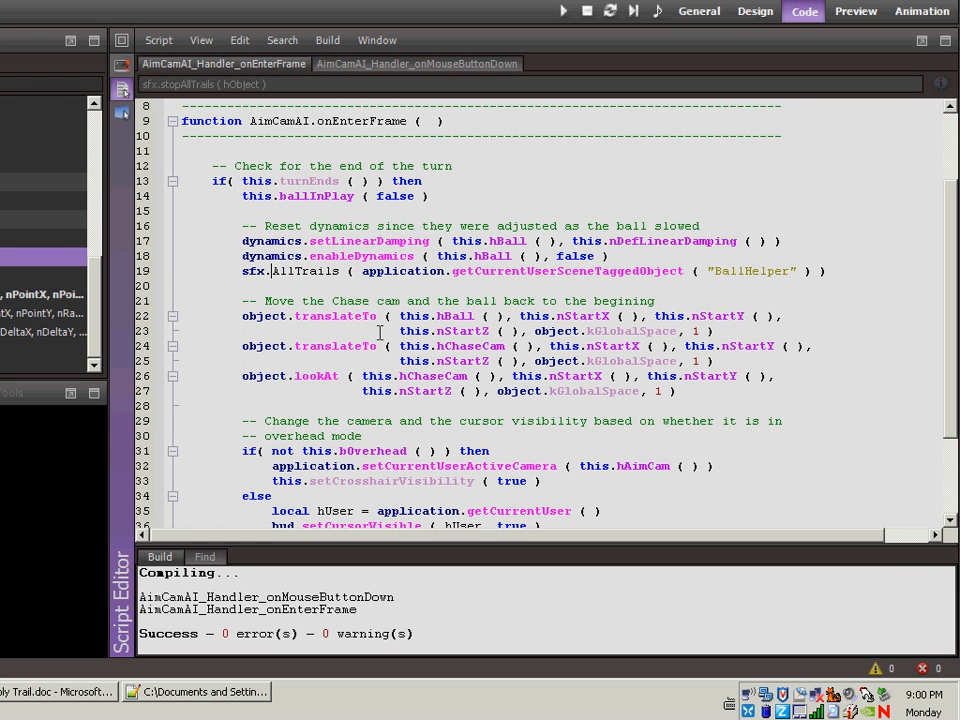
{"action": "type", "text": "pause"}
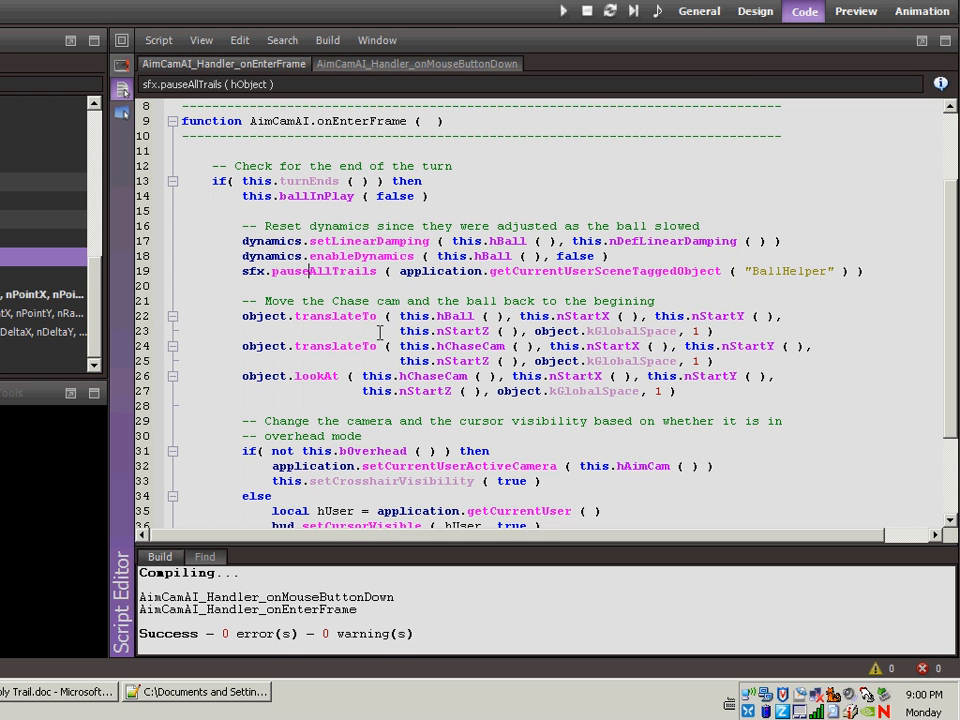
- Run the game from the General desktop and launch the ball to test how its trail behaves between turns
{"action": "left_click", "coordinate": [703, 12]}
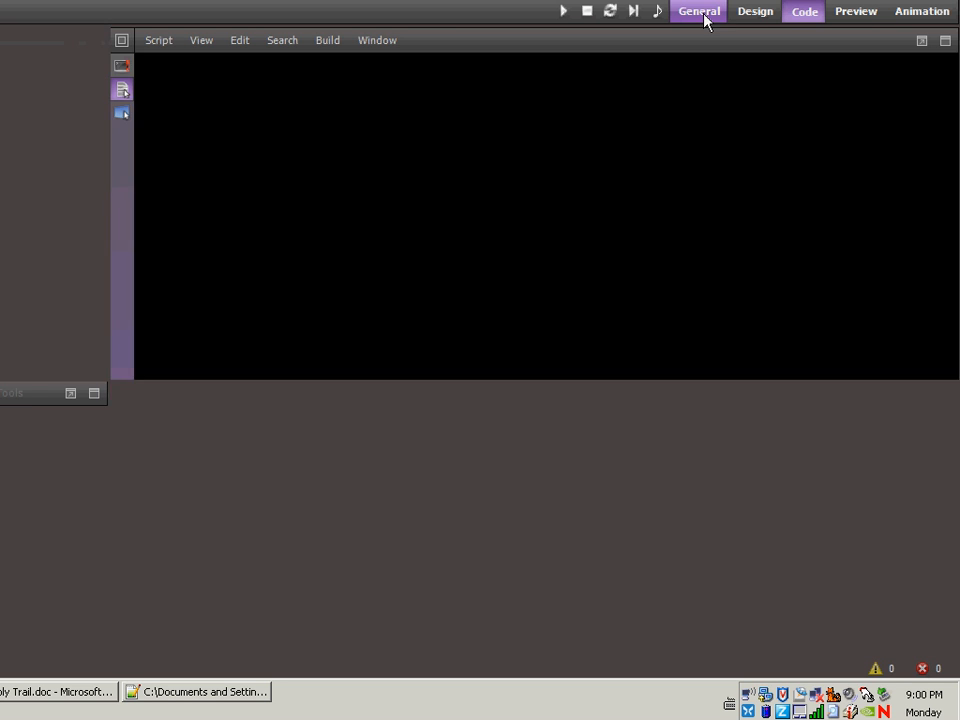
{"action": "left_click", "coordinate": [563, 14]}
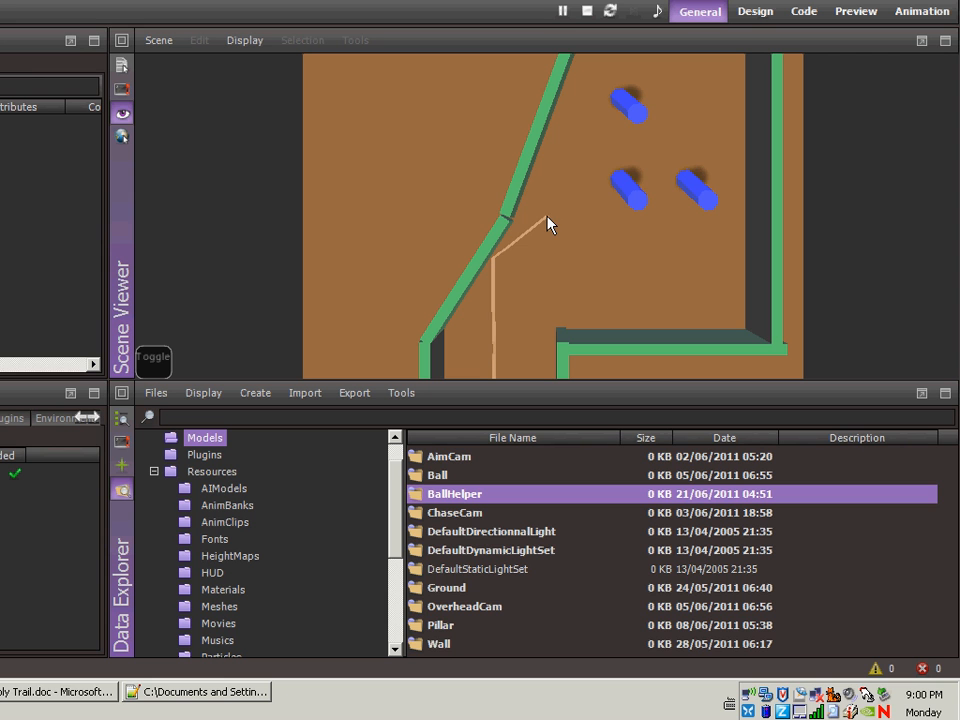
{"action": "left_click", "coordinate": [630, 207]}
{"action": "left_click_drag", "start_coordinate": [630, 208], "coordinate": [544, 257]}
{"action": "key", "text": "space"}
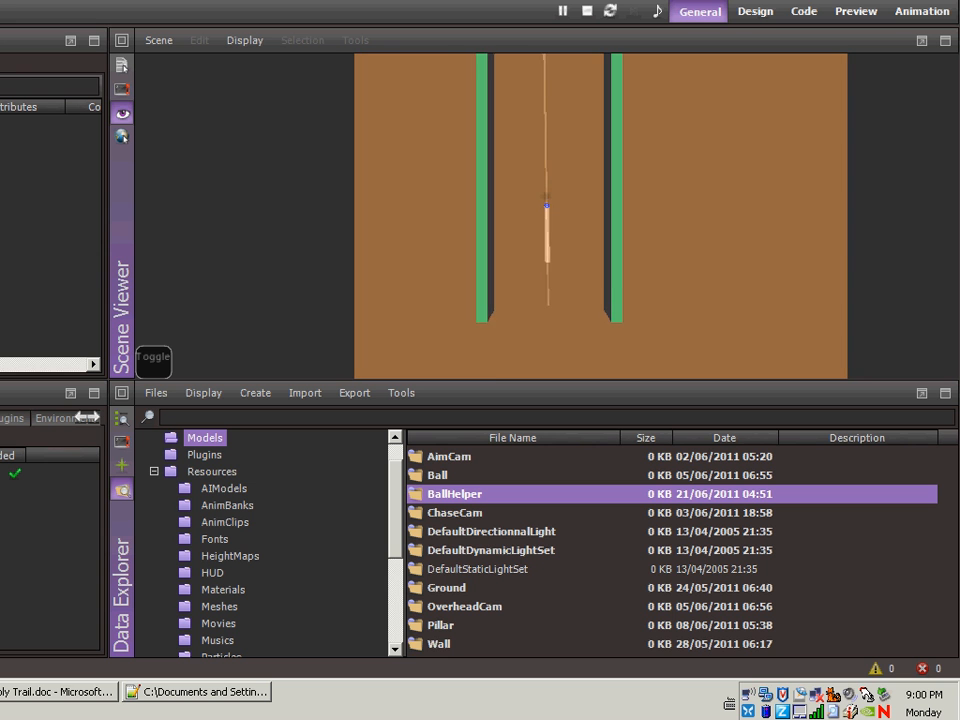